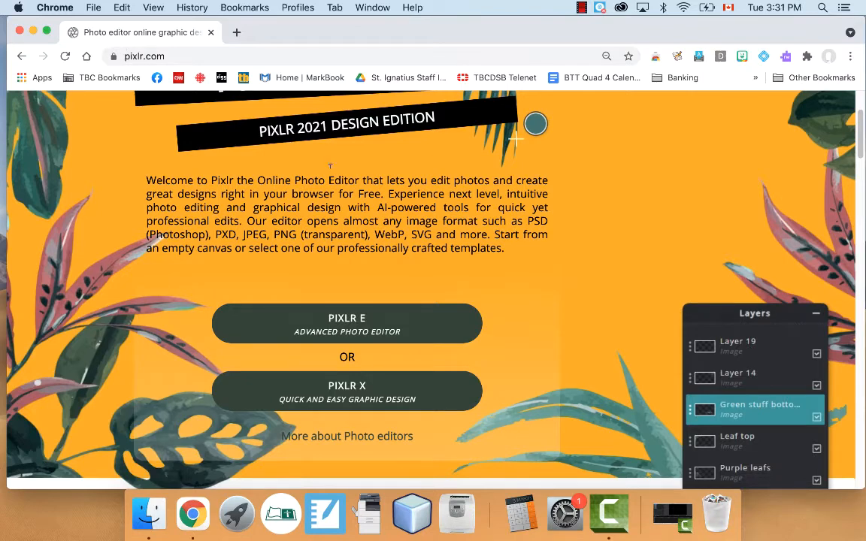
Launch the Pixlr E advanced photo editor from the Pixlr home page
{"action": "scroll", "coordinate": [409, 311], "scroll_direction": "down", "scroll_amount": 1}
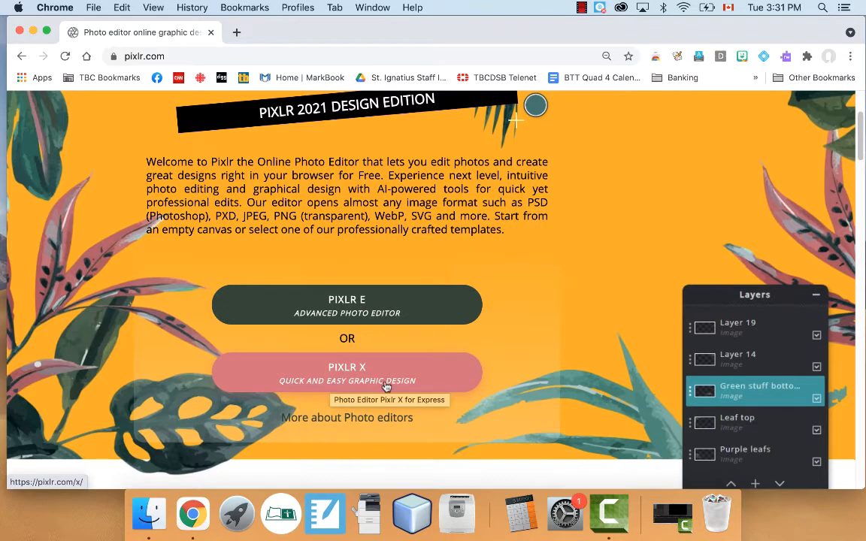
{"action": "left_click", "coordinate": [384, 317]}
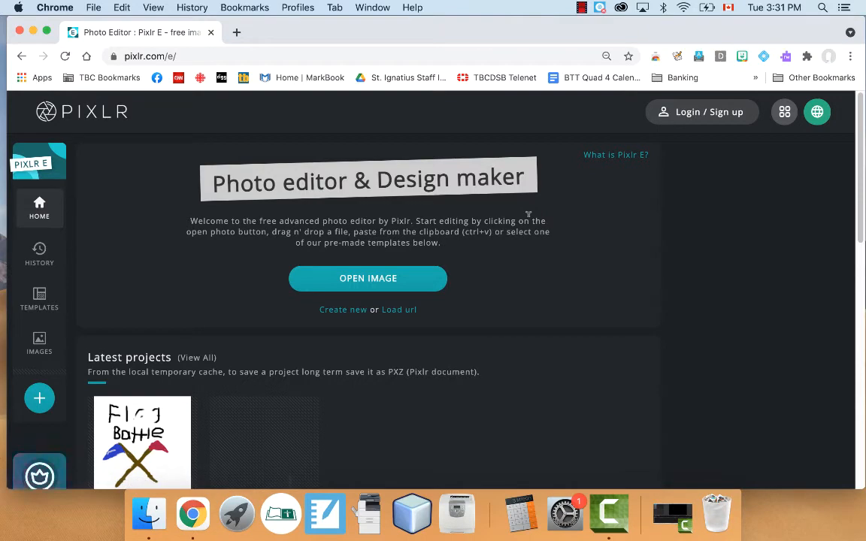
View the two portrait photos saved on the desktop, placing their preview windows side by side
{"action": "left_click", "coordinate": [33, 31]}
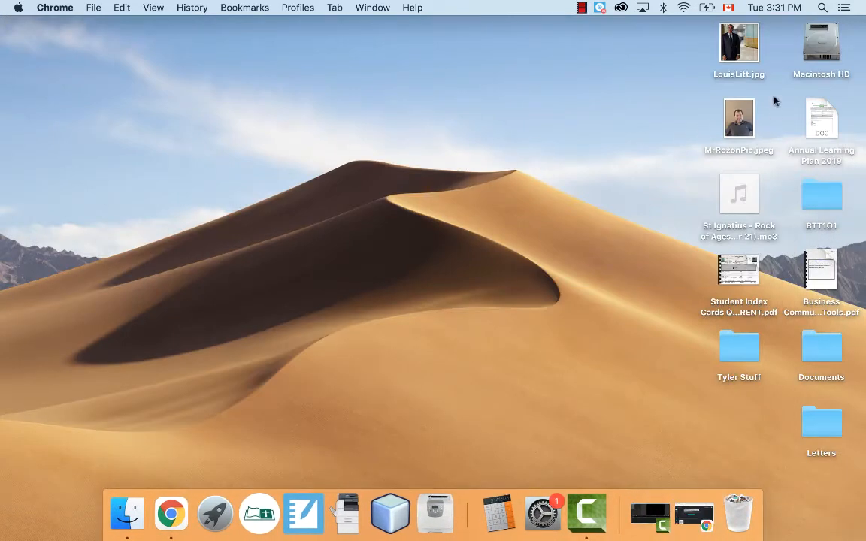
{"action": "double_click", "coordinate": [744, 134]}
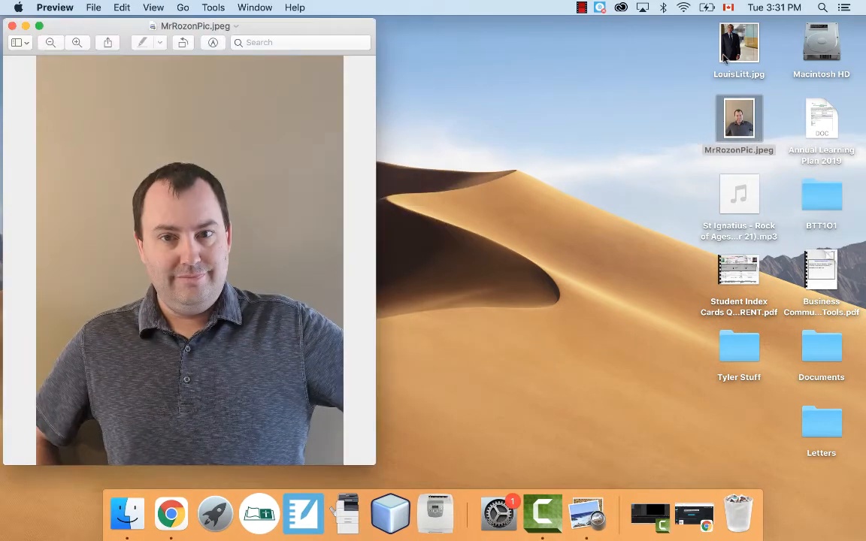
{"action": "double_click", "coordinate": [730, 53]}
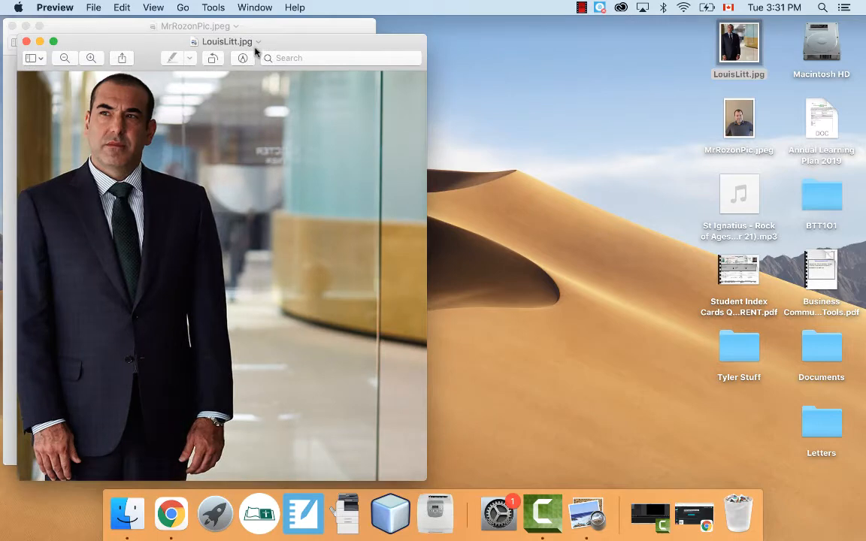
{"action": "left_click_drag", "start_coordinate": [256, 50], "coordinate": [591, 58]}
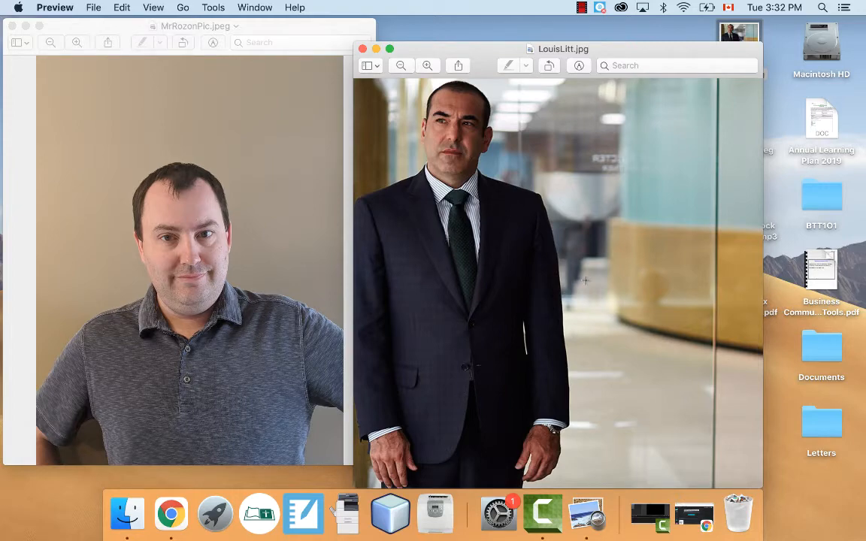
Switch back to Pixlr E in Chrome and open LouisLitt.jpg from the Desktop folder
{"action": "left_click", "coordinate": [694, 515]}
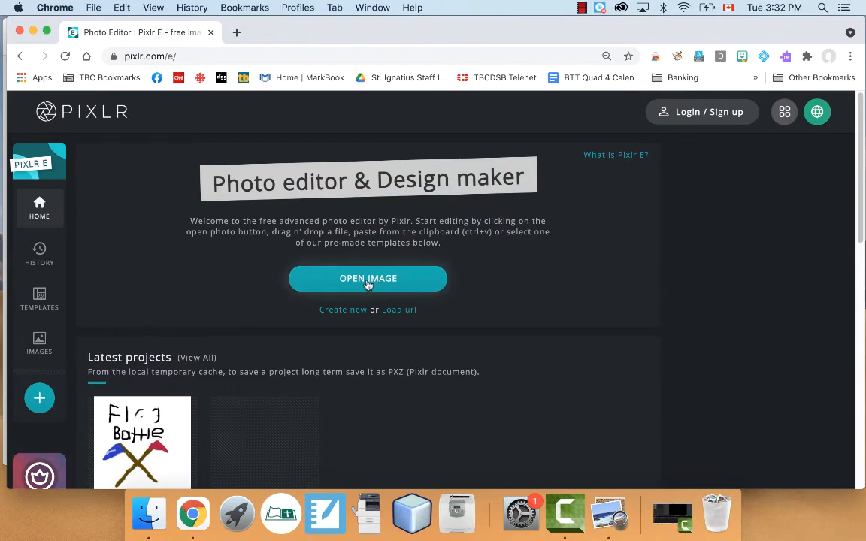
{"action": "left_click", "coordinate": [425, 280]}
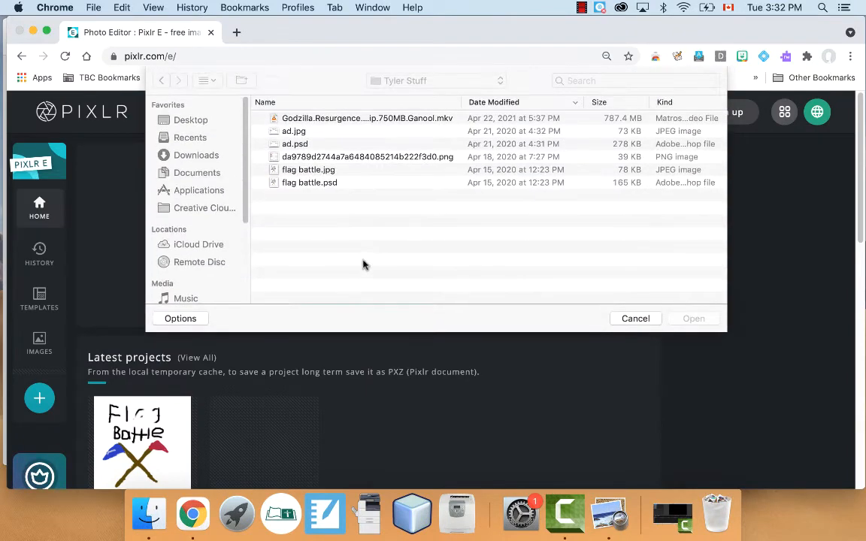
{"action": "left_click", "coordinate": [182, 121]}
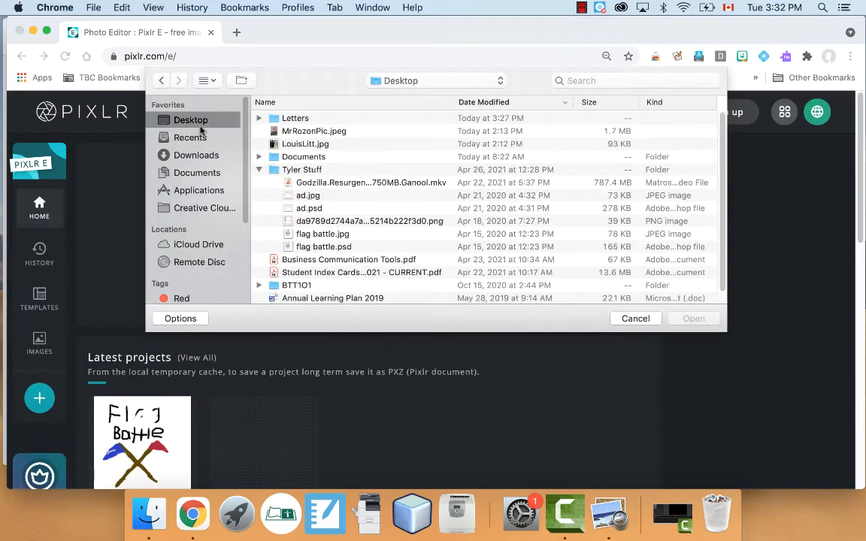
{"action": "left_click", "coordinate": [303, 146]}
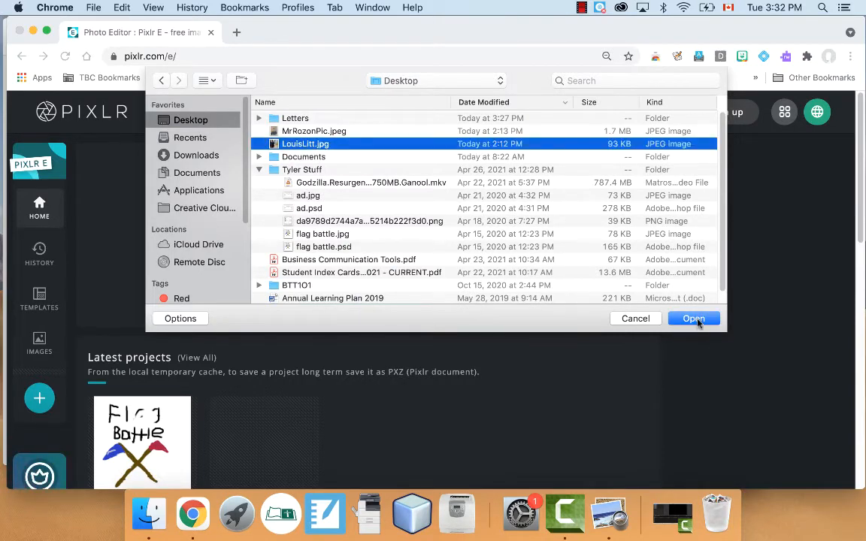
{"action": "left_click", "coordinate": [694, 319]}
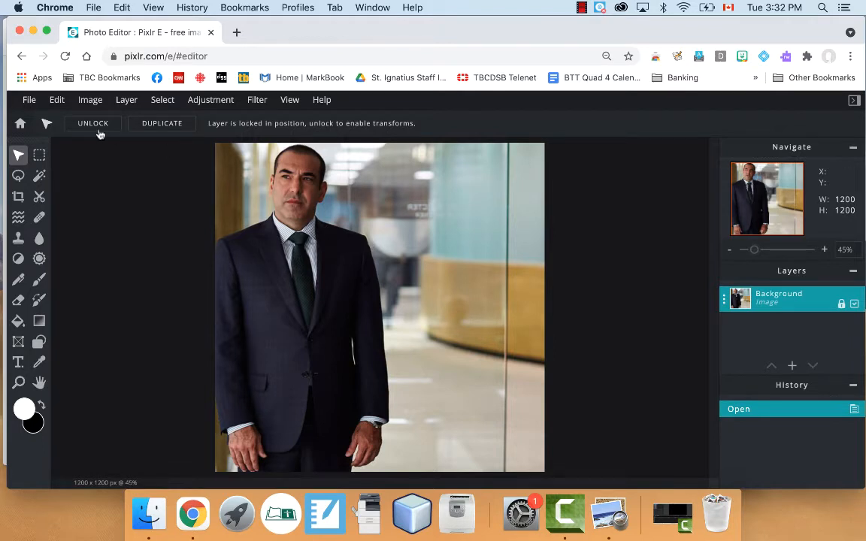
Add the other portrait photo from the Desktop folder, the man in the grey polo shirt, as an image layer
{"action": "left_click", "coordinate": [95, 105]}
{"action": "left_click", "coordinate": [122, 108]}
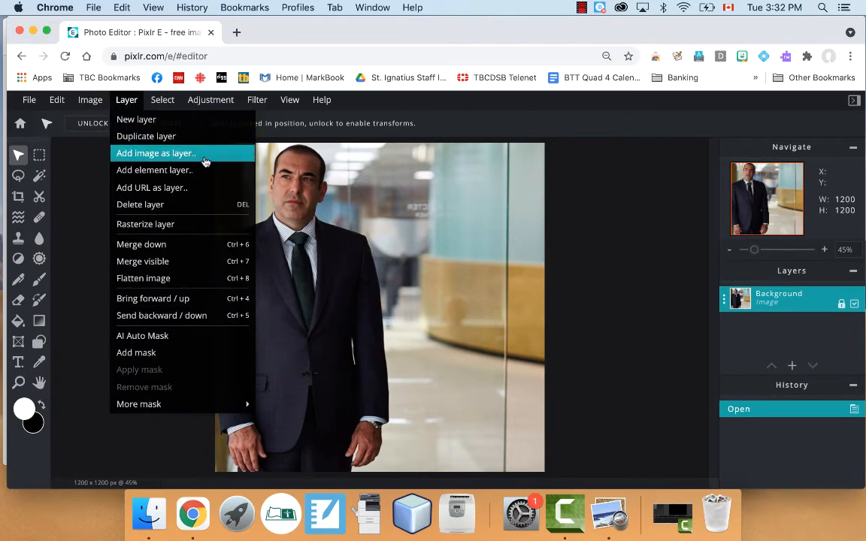
{"action": "left_click", "coordinate": [171, 154]}
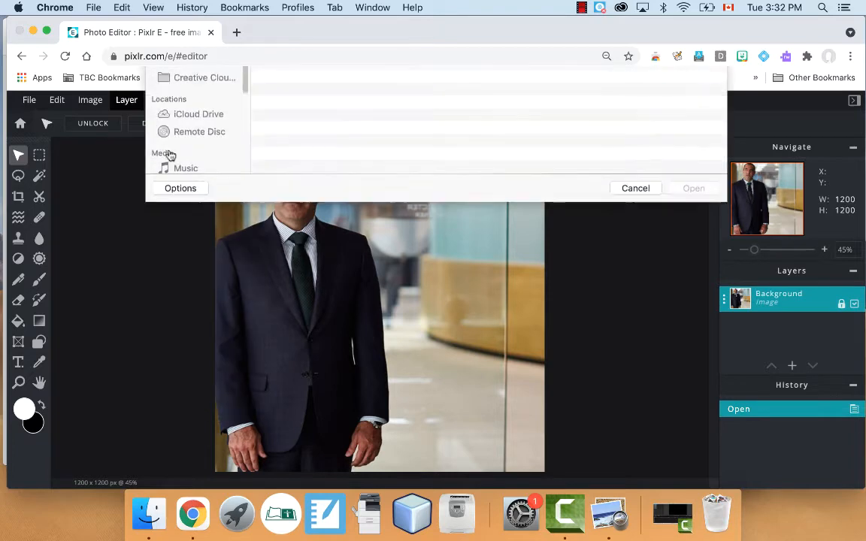
{"action": "left_click", "coordinate": [311, 134]}
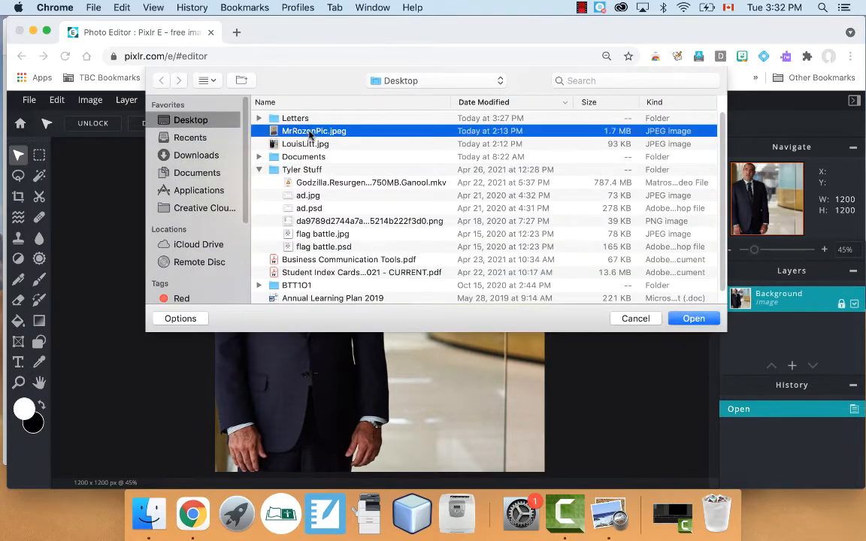
{"action": "left_click", "coordinate": [690, 318]}
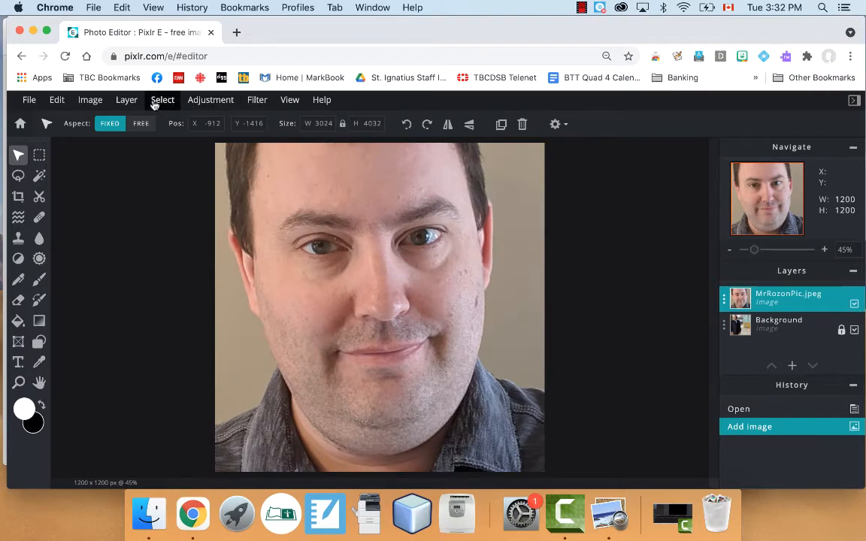
Start a free transform on the added portrait layer and shrink it to about 1058 × 1411 px
{"action": "left_click", "coordinate": [57, 102]}
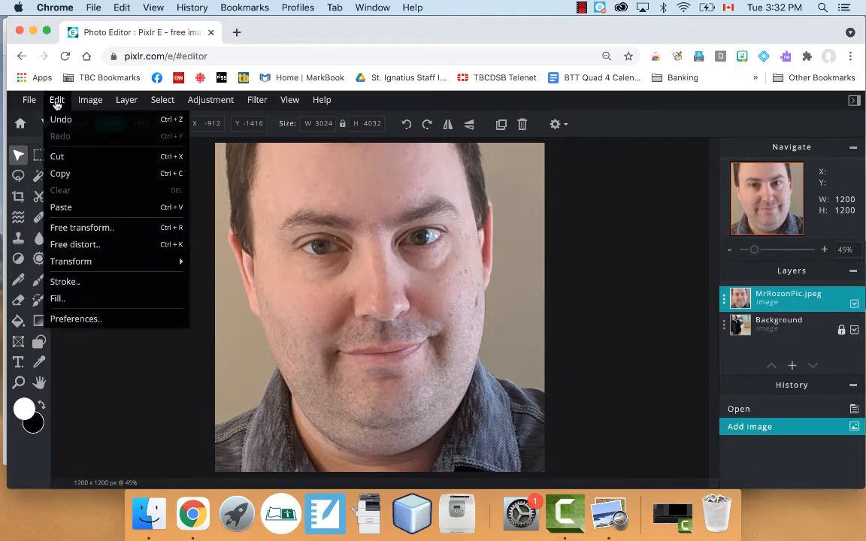
{"action": "left_click", "coordinate": [89, 228]}
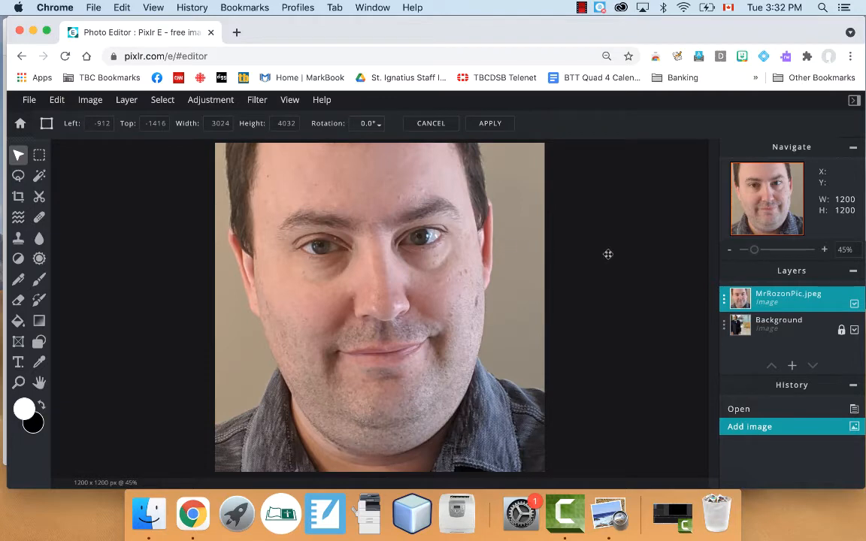
{"action": "left_click_drag", "start_coordinate": [360, 322], "coordinate": [526, 487]}
{"action": "left_click_drag", "start_coordinate": [267, 195], "coordinate": [382, 432]}
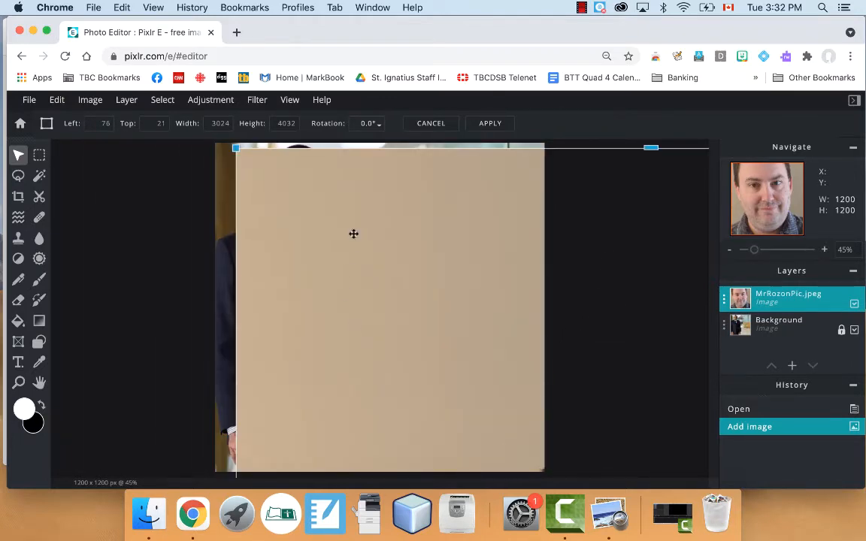
{"action": "left_click_drag", "start_coordinate": [354, 233], "coordinate": [356, 274]}
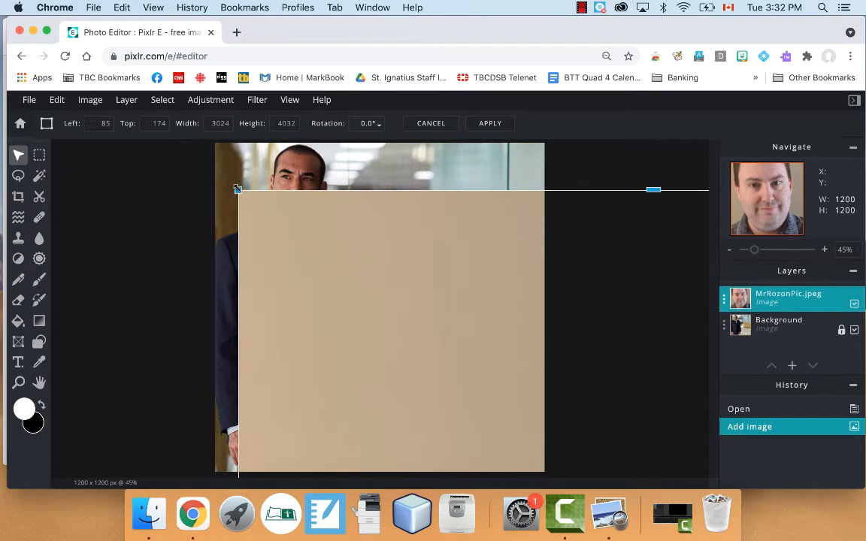
{"action": "left_click_drag", "start_coordinate": [238, 189], "coordinate": [397, 324]}
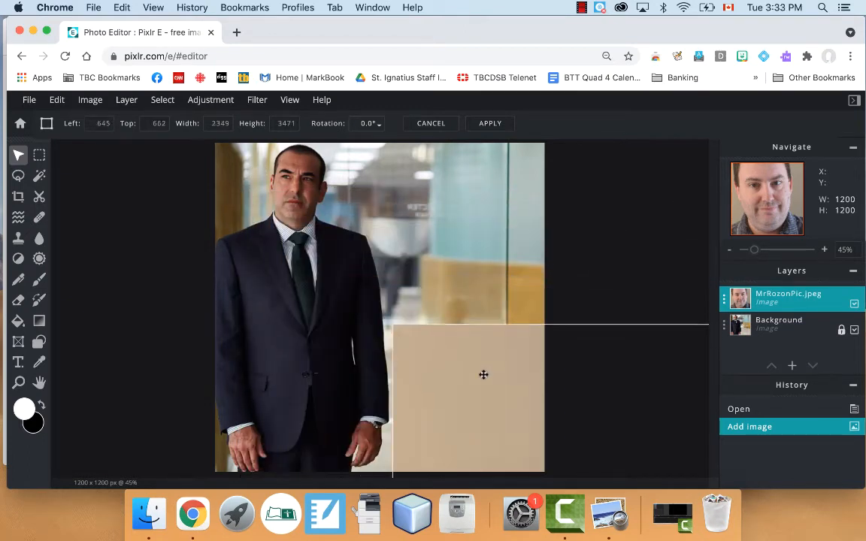
{"action": "left_click_drag", "start_coordinate": [483, 374], "coordinate": [305, 236]}
{"action": "left_click_drag", "start_coordinate": [213, 188], "coordinate": [243, 221]}
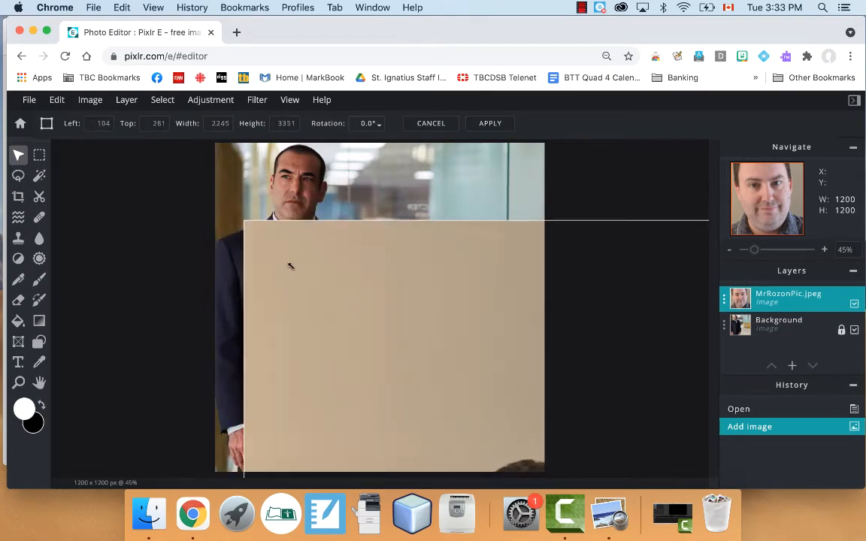
{"action": "left_click_drag", "start_coordinate": [290, 266], "coordinate": [441, 387]}
{"action": "left_click_drag", "start_coordinate": [501, 419], "coordinate": [260, 220]}
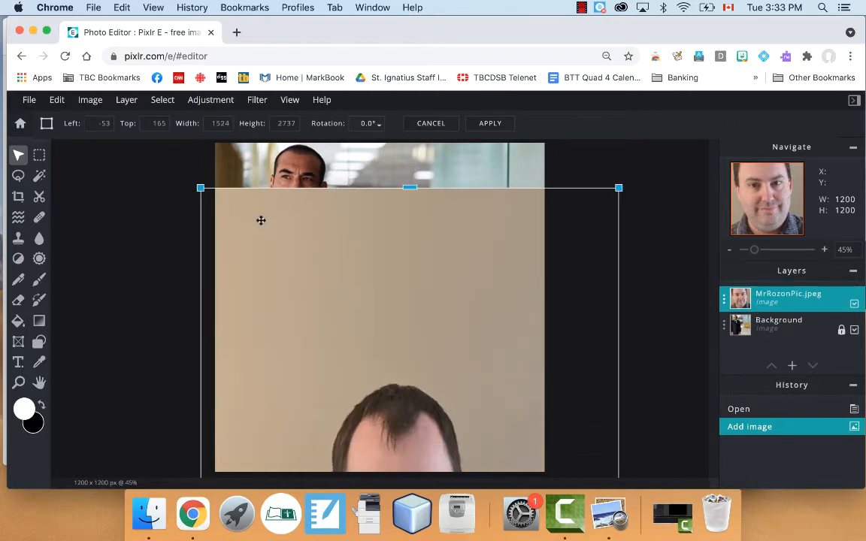
{"action": "left_click_drag", "start_coordinate": [200, 188], "coordinate": [326, 348]}
{"action": "scroll", "coordinate": [399, 314], "scroll_direction": "down", "scroll_amount": 5}
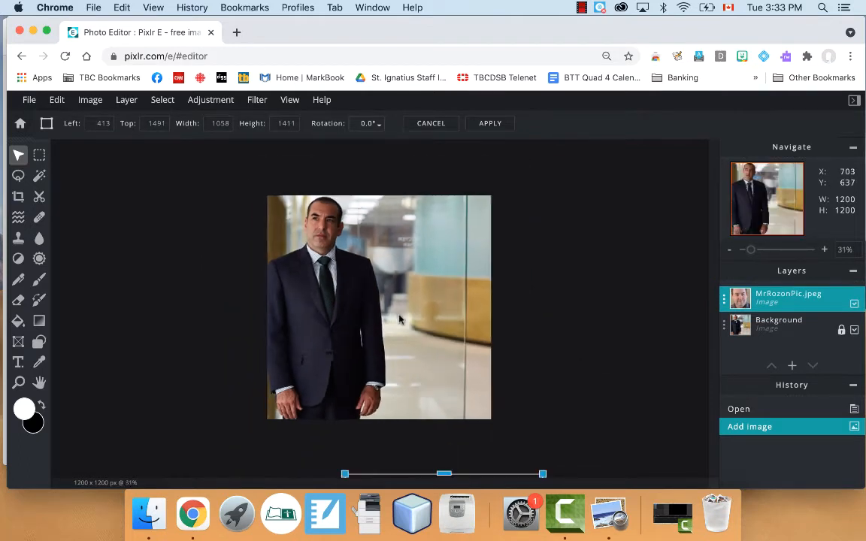
Move the portrait over the canvas, scale it to about 994 × 1325 px, and apply the transform
{"action": "left_click_drag", "start_coordinate": [454, 461], "coordinate": [450, 297]}
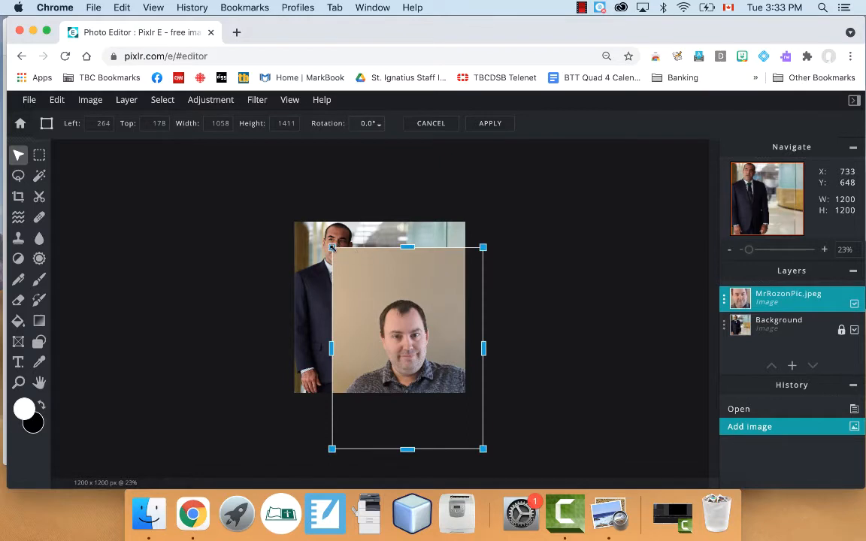
{"action": "left_click_drag", "start_coordinate": [331, 248], "coordinate": [348, 267]}
{"action": "left_click_drag", "start_coordinate": [435, 340], "coordinate": [412, 313]}
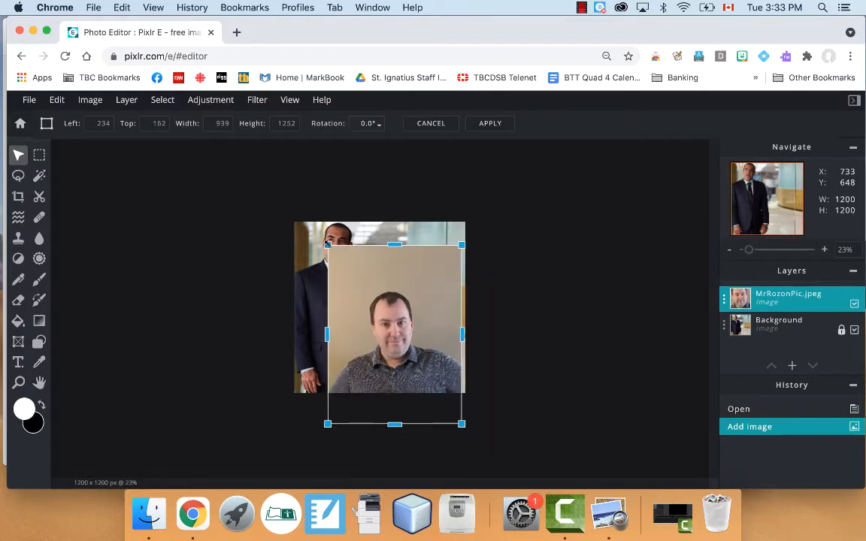
{"action": "left_click_drag", "start_coordinate": [327, 245], "coordinate": [319, 271]}
{"action": "left_click_drag", "start_coordinate": [389, 297], "coordinate": [369, 296]}
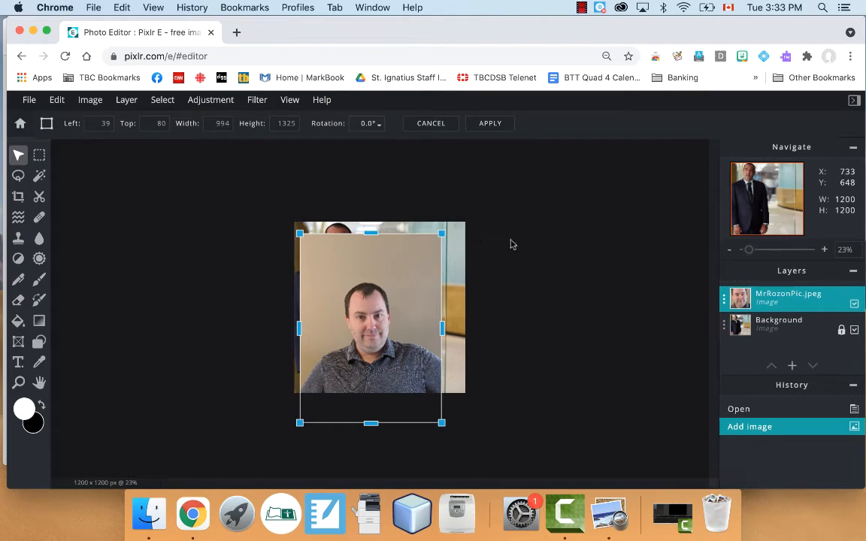
{"action": "left_click", "coordinate": [748, 256]}
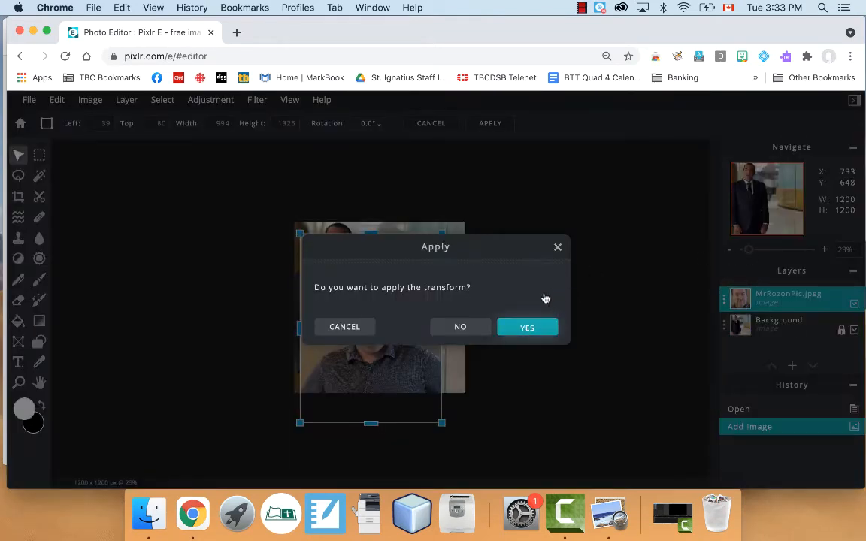
{"action": "left_click", "coordinate": [525, 327]}
Shrink the portrait layer to about 794 × 1058 px and position it over the suited man at about X 103, Y -62
{"action": "left_click_drag", "start_coordinate": [389, 311], "coordinate": [430, 263]}
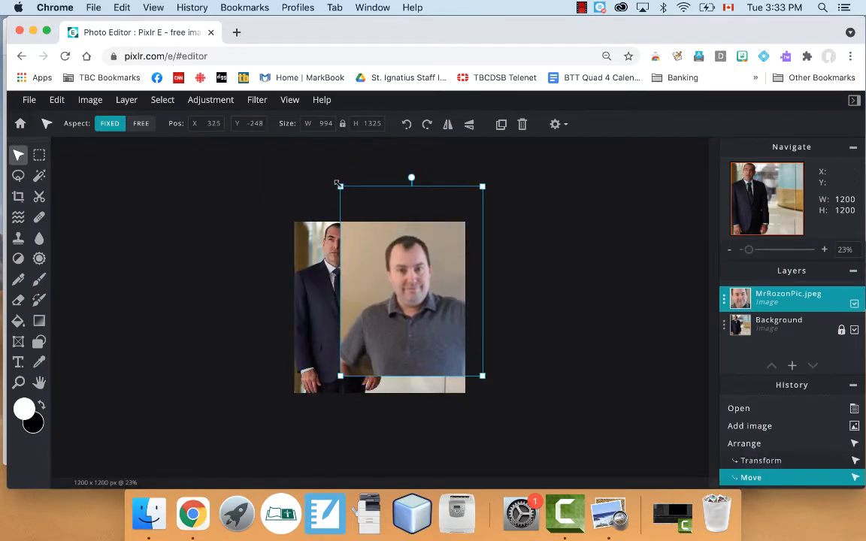
{"action": "left_click_drag", "start_coordinate": [338, 185], "coordinate": [370, 223]}
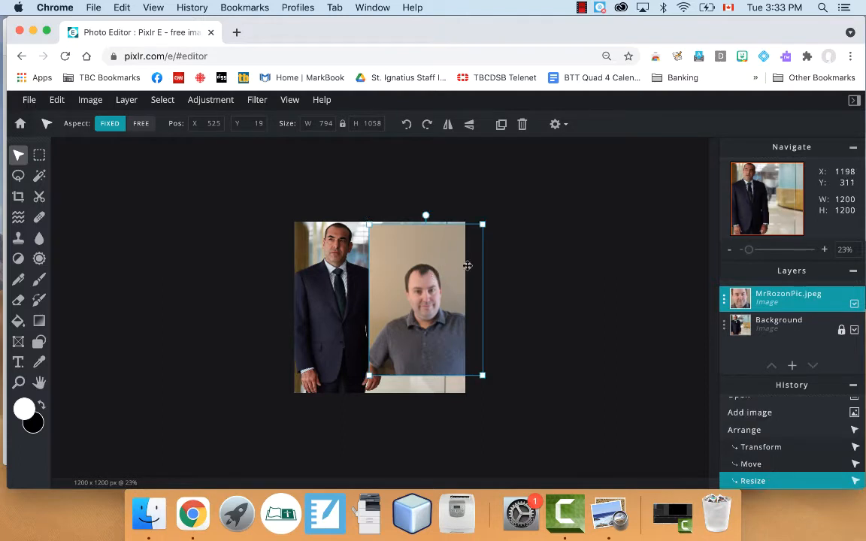
{"action": "left_click", "coordinate": [527, 258]}
{"action": "left_click_drag", "start_coordinate": [418, 268], "coordinate": [356, 262]}
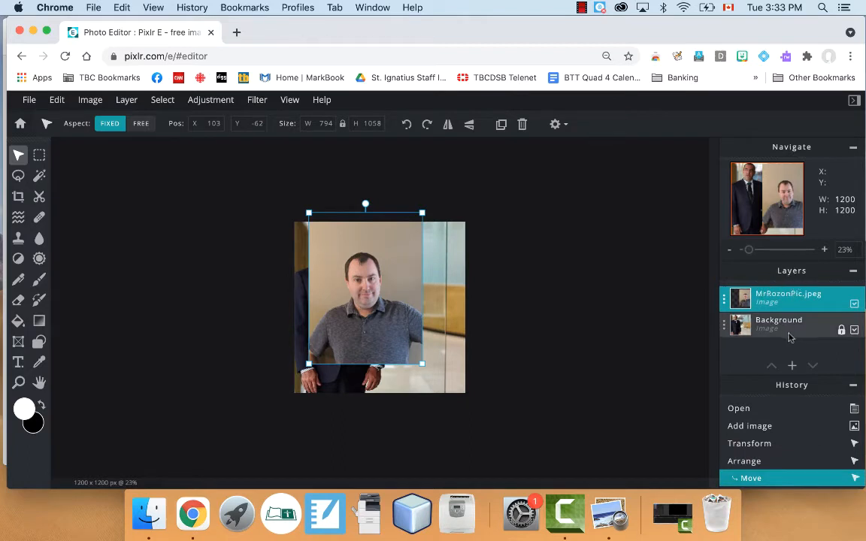
Toggle the portrait layer's visibility off and on to compare it with the background photo
{"action": "left_click", "coordinate": [855, 304]}
{"action": "left_click", "coordinate": [854, 304]}
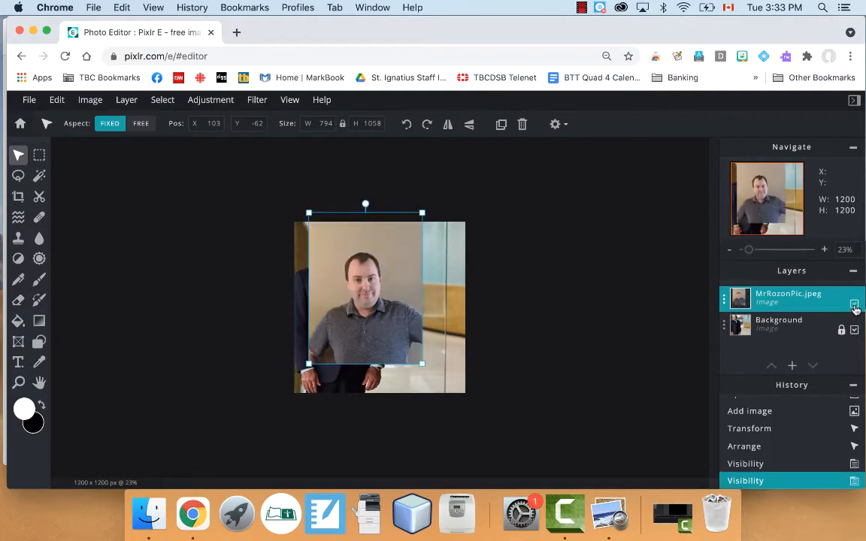
{"action": "left_click", "coordinate": [855, 305]}
{"action": "left_click", "coordinate": [854, 305]}
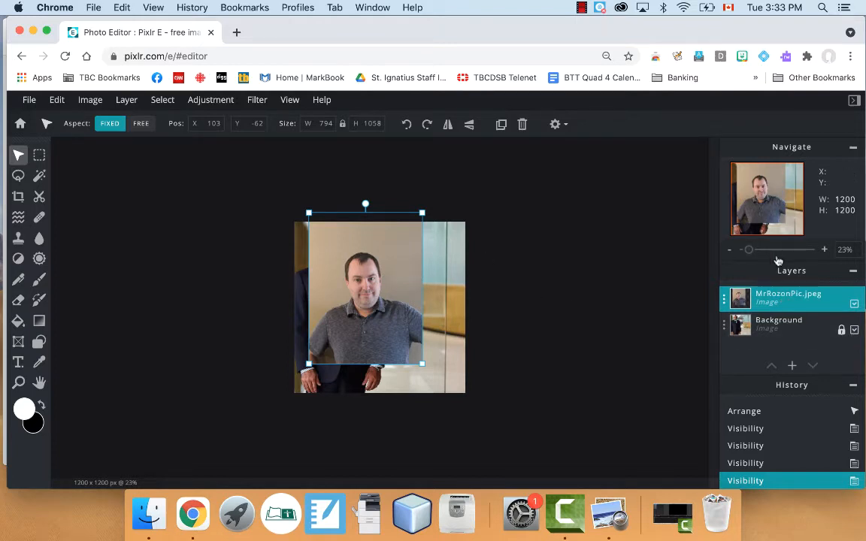
Select the head on the portrait layer with a freehand lasso, about 299 × 418 px, following its outline from hair to neck
{"action": "left_click_drag", "start_coordinate": [751, 251], "coordinate": [715, 220]}
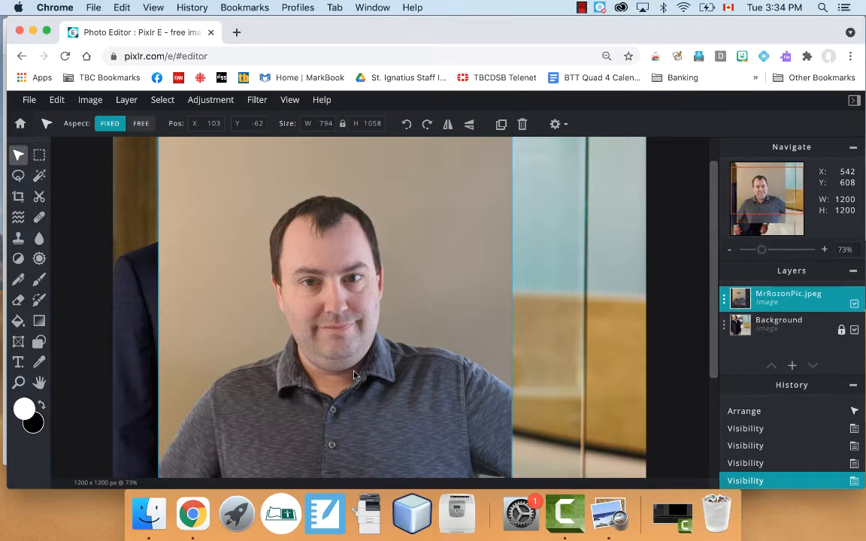
{"action": "left_click", "coordinate": [18, 177]}
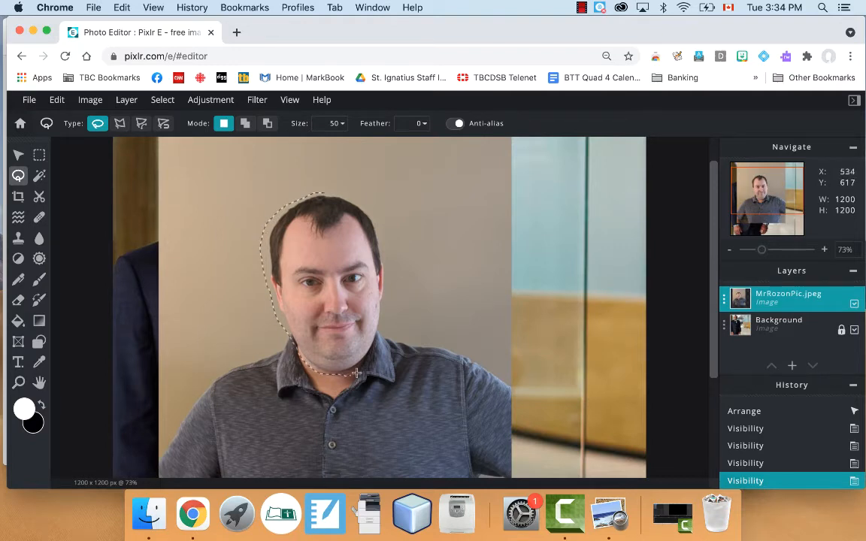
{"action": "left_click_drag", "start_coordinate": [356, 373], "coordinate": [385, 318]}
{"action": "left_click_drag", "start_coordinate": [327, 192], "coordinate": [324, 194]}
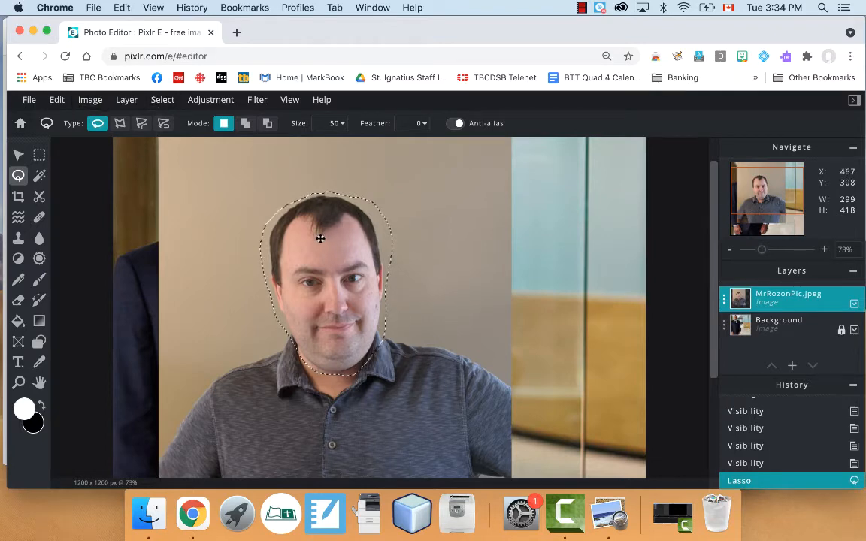
Invert the lasso selection of the head and clear the rest of the portrait layer
{"action": "left_click", "coordinate": [169, 104]}
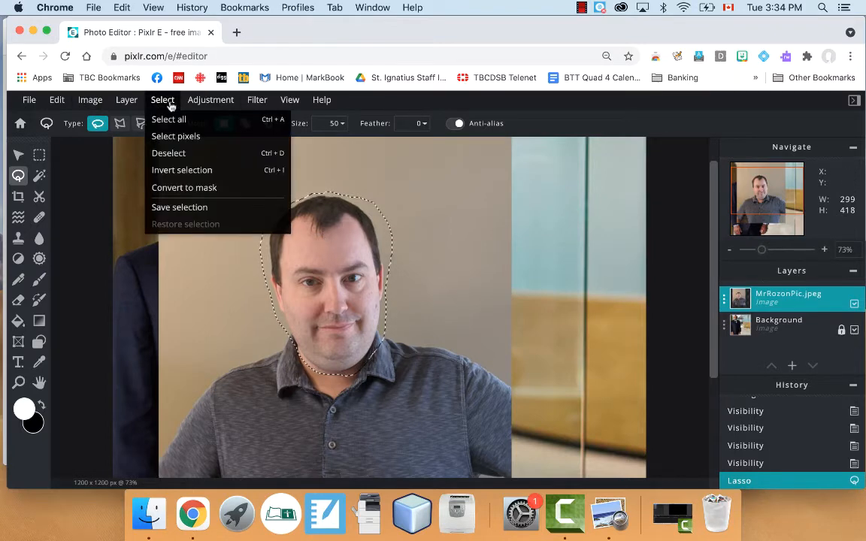
{"action": "left_click", "coordinate": [184, 171]}
{"action": "key", "text": "Delete"}
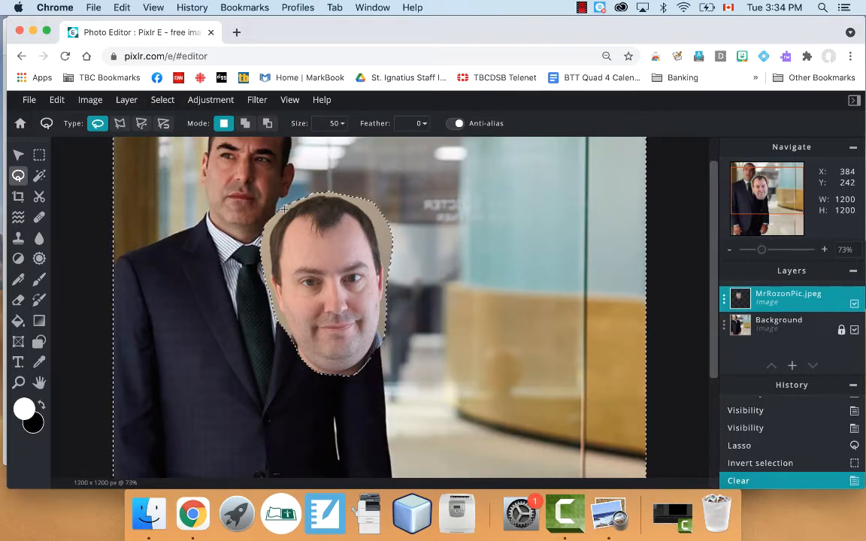
Undo the clearing and the inverted selection, and drop the freehand selection of the head
{"action": "left_click", "coordinate": [57, 101]}
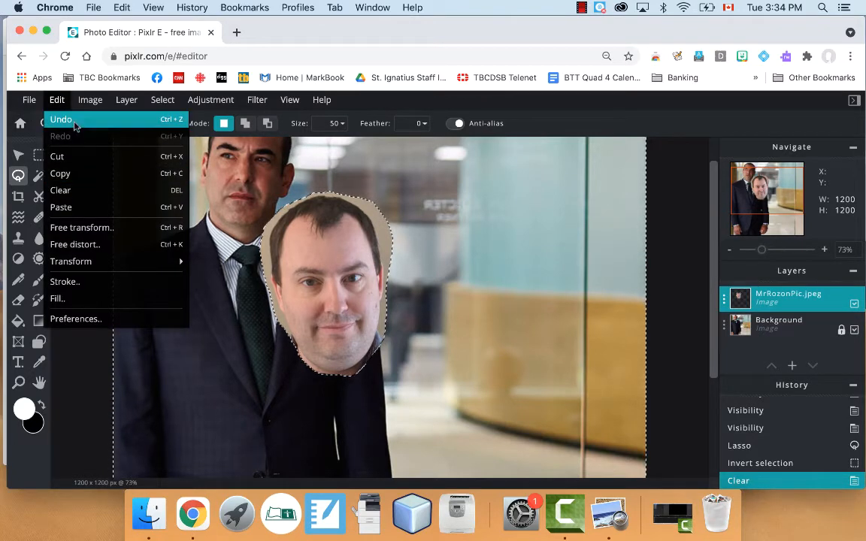
{"action": "left_click", "coordinate": [66, 120]}
{"action": "left_click", "coordinate": [58, 102]}
{"action": "left_click", "coordinate": [66, 120]}
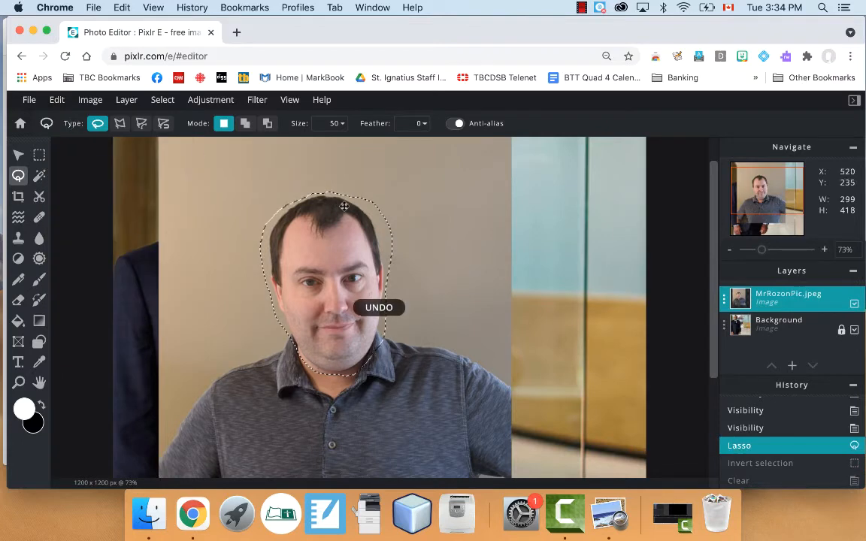
{"action": "left_click", "coordinate": [419, 207]}
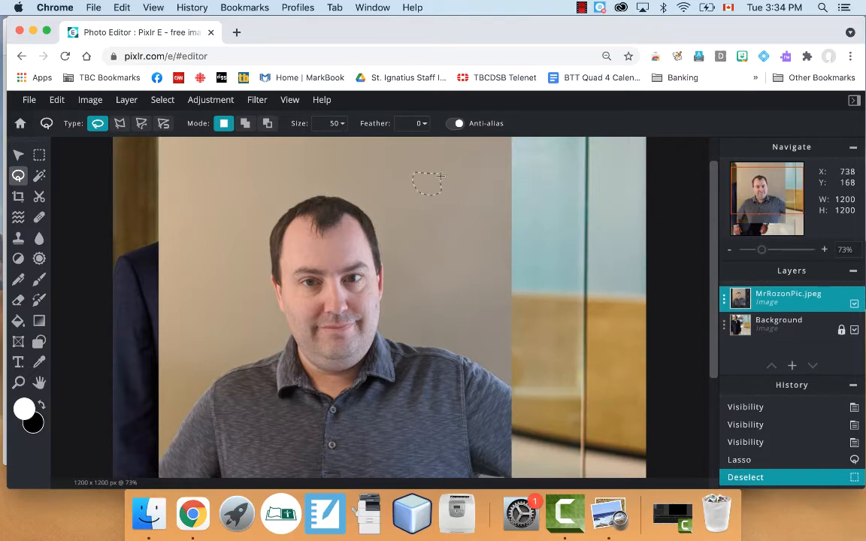
Clear a small freehand-lassoed patch of the wall beside the head, about 67 × 53 px, and deselect it
{"action": "left_click_drag", "start_coordinate": [440, 175], "coordinate": [442, 178]}
{"action": "key", "text": "Delete"}
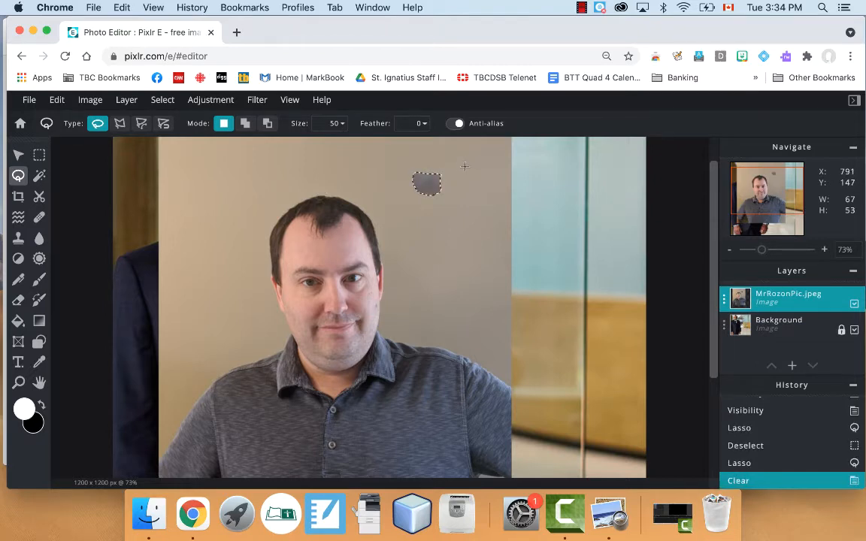
{"action": "left_click", "coordinate": [163, 100]}
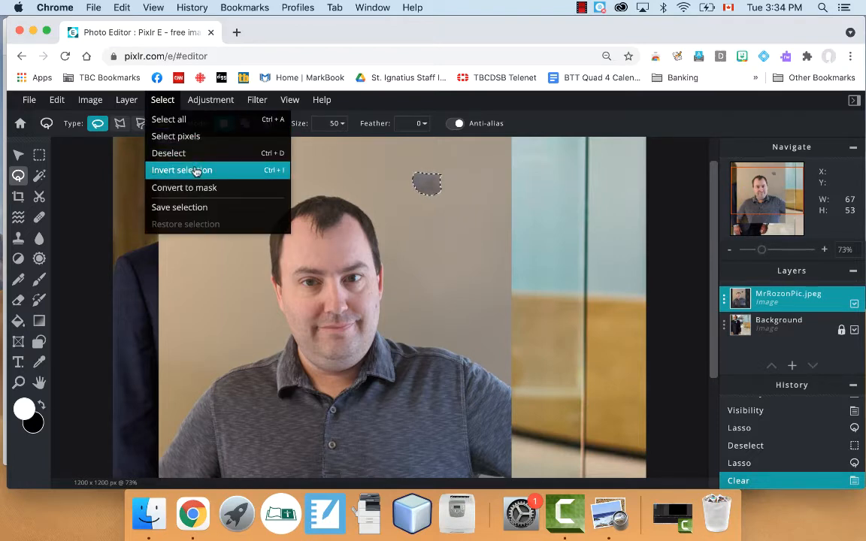
{"action": "left_click", "coordinate": [169, 153]}
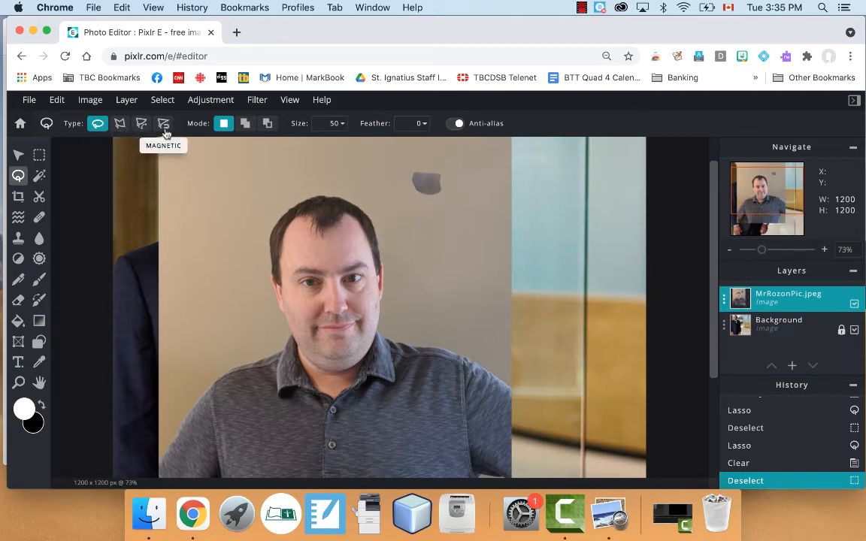
Undo the clearing of the wall patch and remove its selection
{"action": "left_click", "coordinate": [57, 100]}
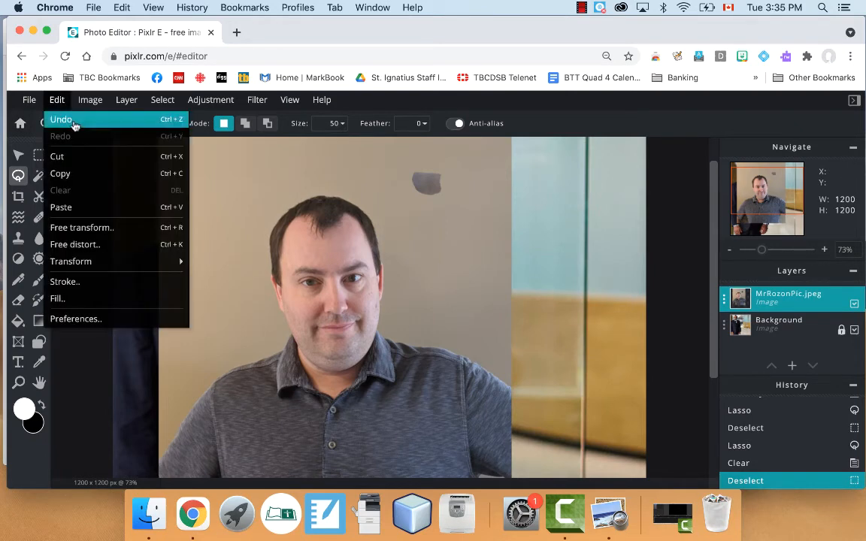
{"action": "left_click", "coordinate": [67, 118]}
{"action": "left_click", "coordinate": [57, 99]}
{"action": "left_click", "coordinate": [61, 119]}
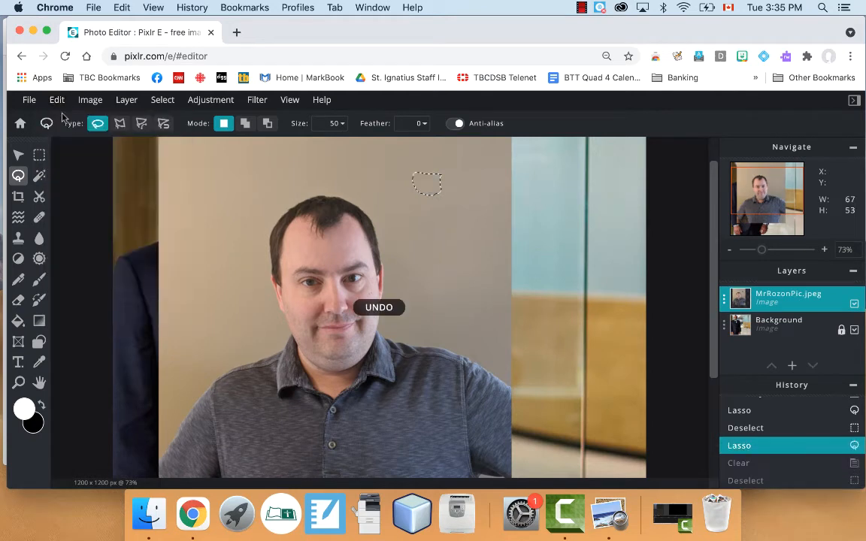
{"action": "left_click", "coordinate": [221, 176]}
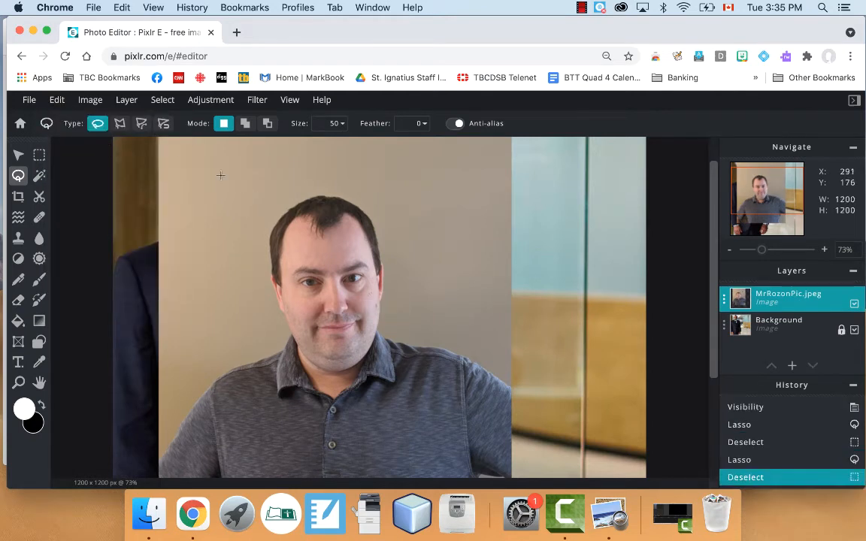
Try to trace the head with the magnetic lasso, starting along the hair, and discard the partial selection of about 131 × 87 px
{"action": "left_click", "coordinate": [163, 125]}
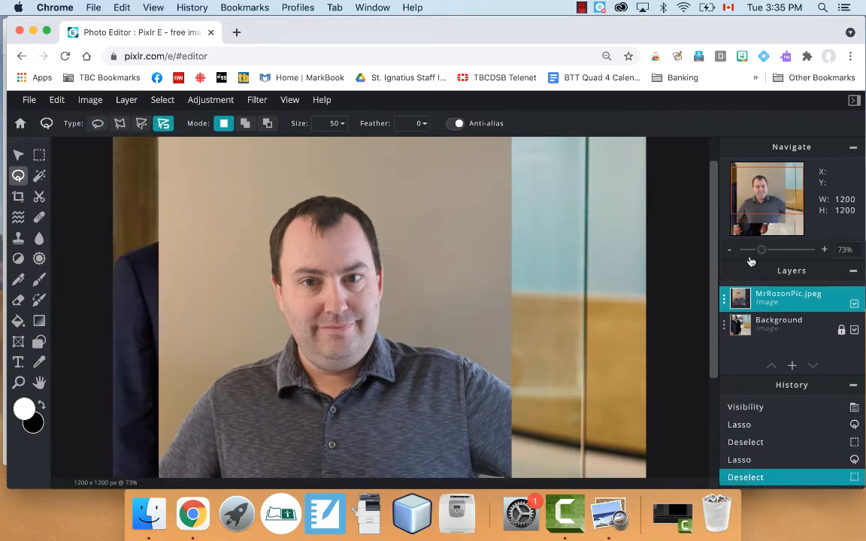
{"action": "left_click_drag", "start_coordinate": [762, 251], "coordinate": [774, 252]}
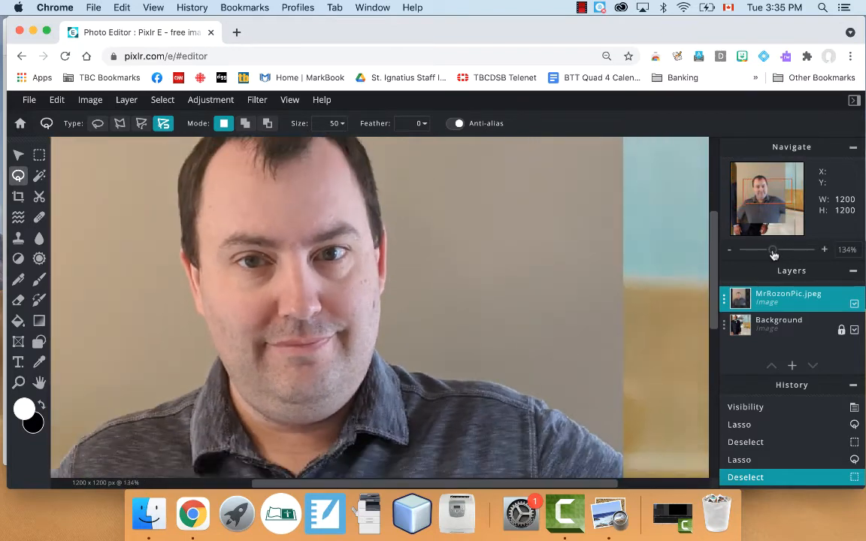
{"action": "mouse_move", "coordinate": [716, 250]}
{"action": "left_mouse_down"}
{"action": "mouse_move", "coordinate": [718, 219]}
{"action": "mouse_move", "coordinate": [712, 247]}
{"action": "left_mouse_up"}
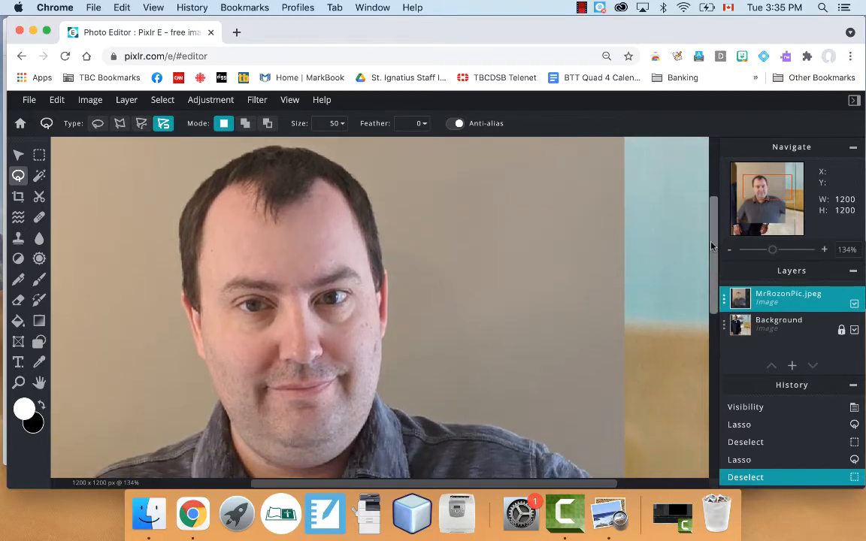
{"action": "left_click", "coordinate": [267, 147]}
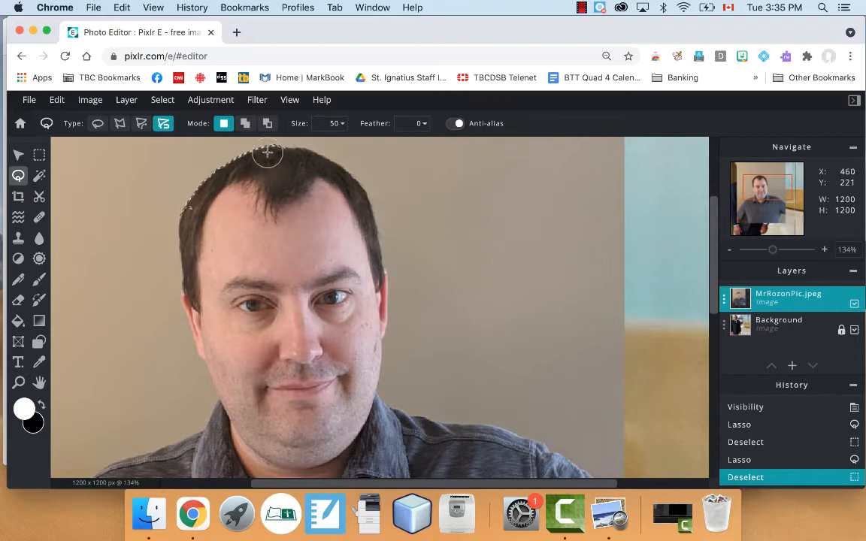
{"action": "left_click", "coordinate": [266, 153]}
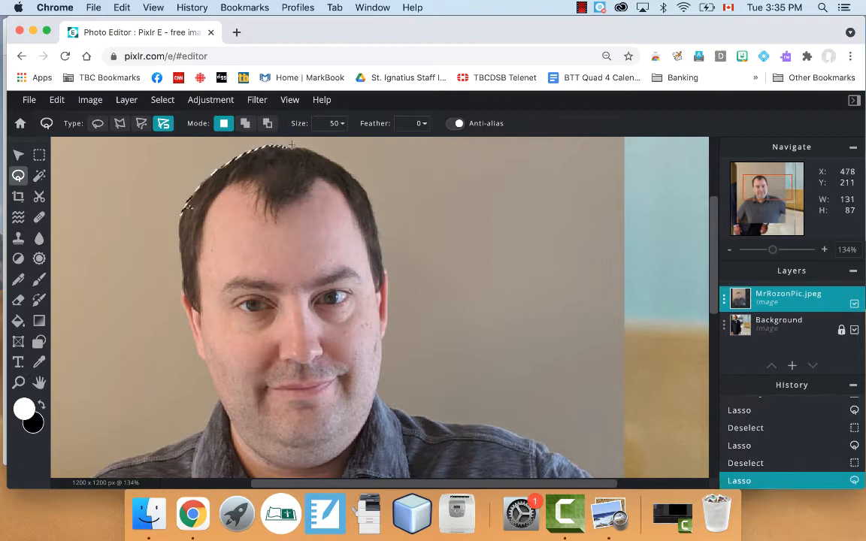
{"action": "left_click", "coordinate": [94, 127]}
{"action": "left_click", "coordinate": [145, 202]}
Select the head with the magnetic lasso, about 257 × 408 px, tracing the hair, ears, jaw and neck back to the starting point
{"action": "left_click", "coordinate": [165, 127]}
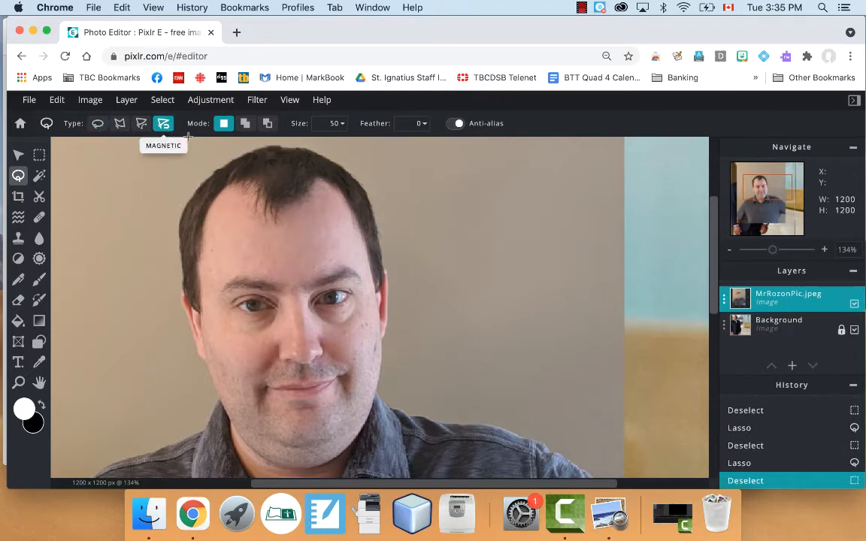
{"action": "left_click", "coordinate": [264, 145]}
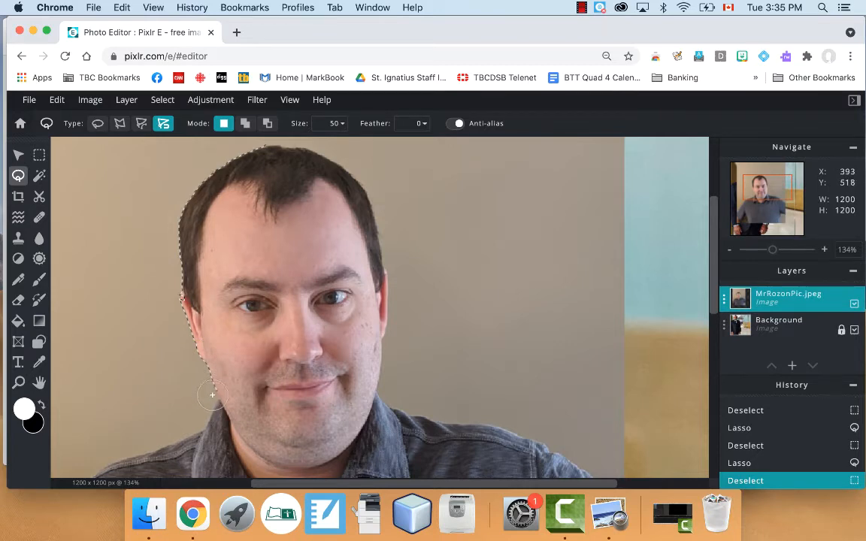
{"action": "mouse_move", "coordinate": [222, 410]}
{"action": "left_mouse_down"}
{"action": "mouse_move", "coordinate": [260, 461]}
{"action": "mouse_move", "coordinate": [299, 473]}
{"action": "mouse_move", "coordinate": [326, 468]}
{"action": "mouse_move", "coordinate": [377, 408]}
{"action": "left_mouse_up"}
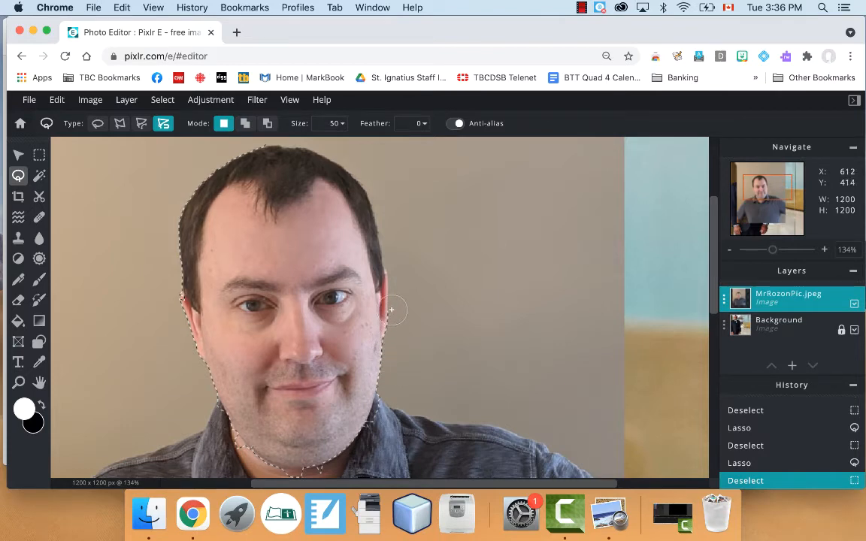
{"action": "mouse_move", "coordinate": [389, 300]}
{"action": "left_mouse_down"}
{"action": "mouse_move", "coordinate": [378, 213]}
{"action": "mouse_move", "coordinate": [356, 166]}
{"action": "mouse_move", "coordinate": [310, 145]}
{"action": "mouse_move", "coordinate": [268, 148]}
{"action": "left_mouse_up"}
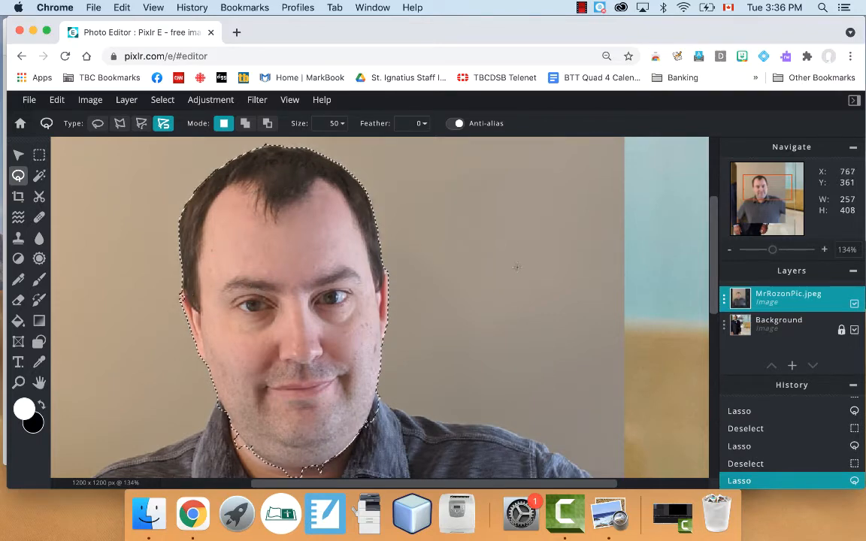
Examine the selection edge around the ears up close, and set the lasso back to freehand
{"action": "left_click_drag", "start_coordinate": [775, 253], "coordinate": [779, 252]}
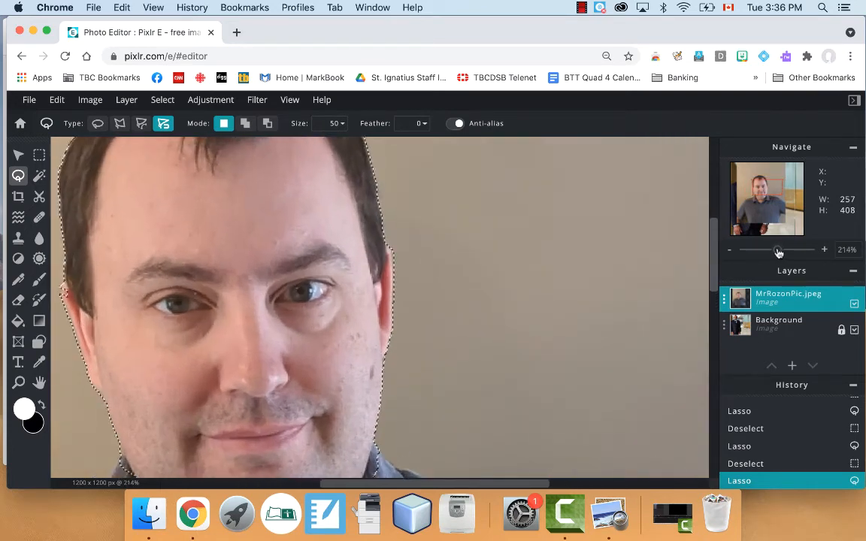
{"action": "left_click_drag", "start_coordinate": [463, 486], "coordinate": [437, 487]}
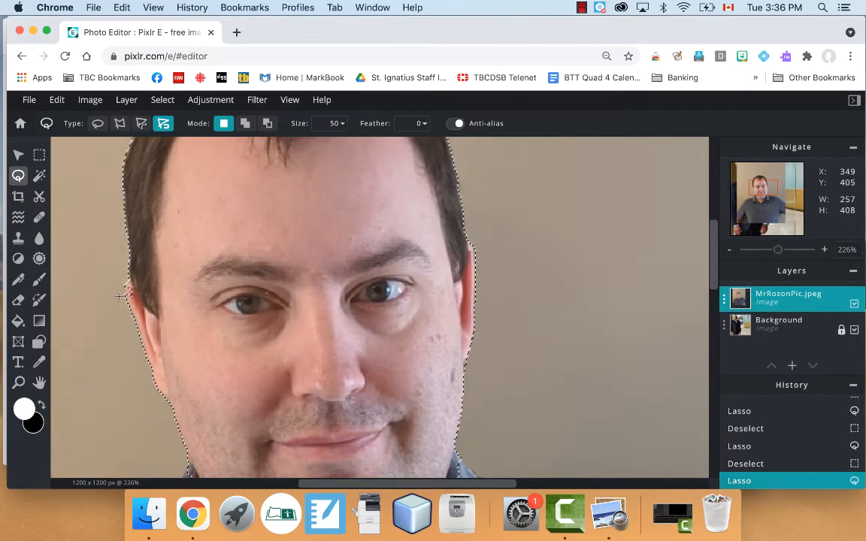
{"action": "left_click_drag", "start_coordinate": [379, 484], "coordinate": [308, 484]}
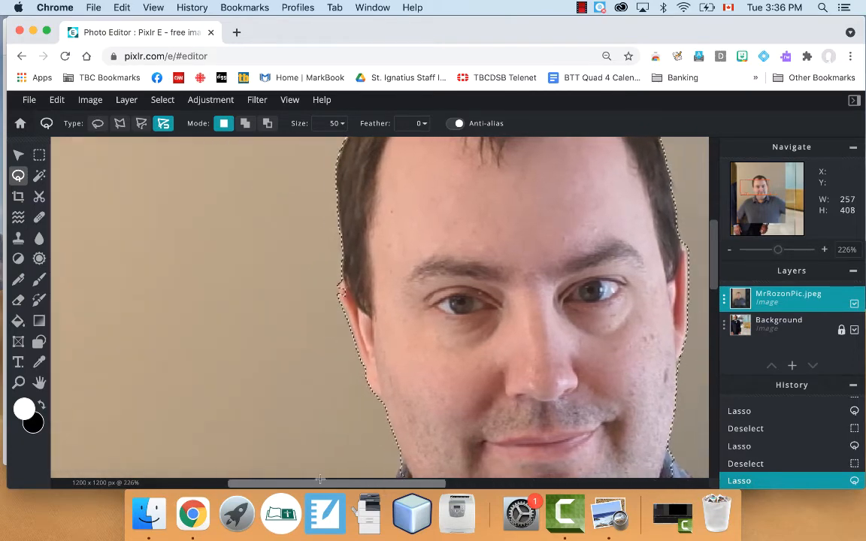
{"action": "left_click_drag", "start_coordinate": [779, 251], "coordinate": [795, 253]}
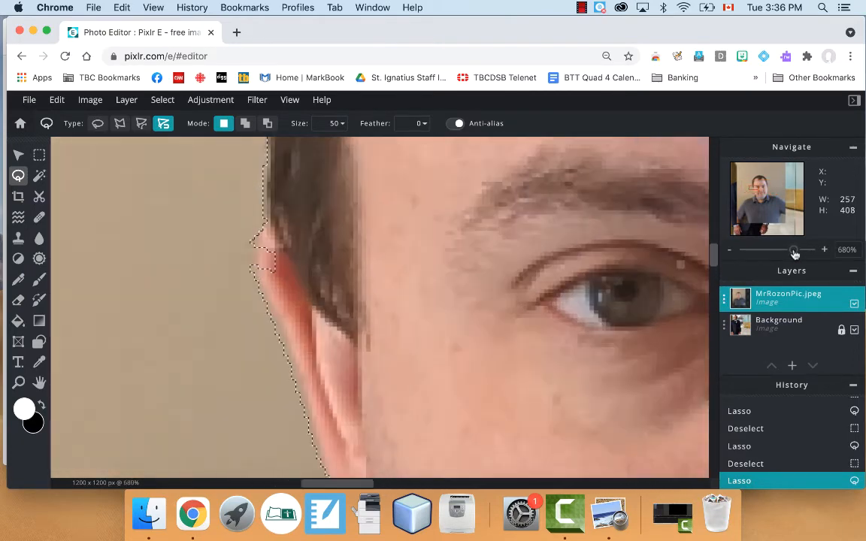
{"action": "left_click", "coordinate": [97, 123]}
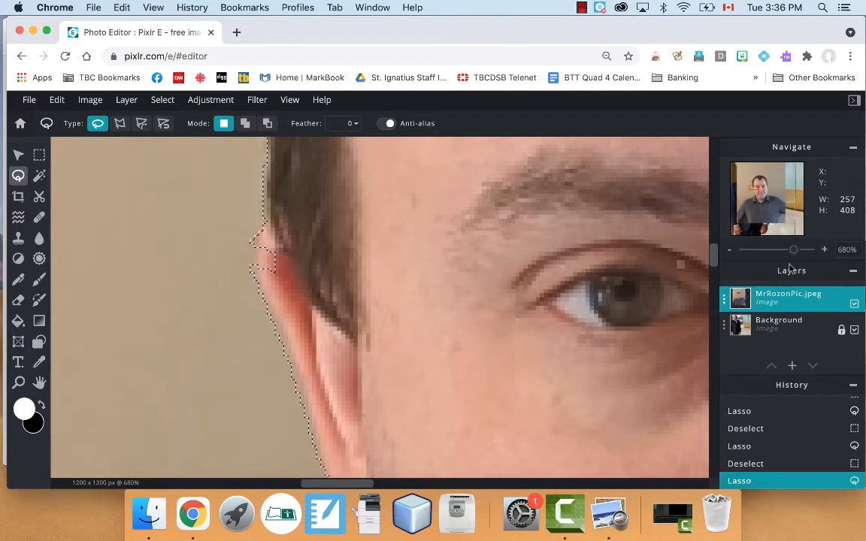
{"action": "left_click_drag", "start_coordinate": [793, 257], "coordinate": [769, 258]}
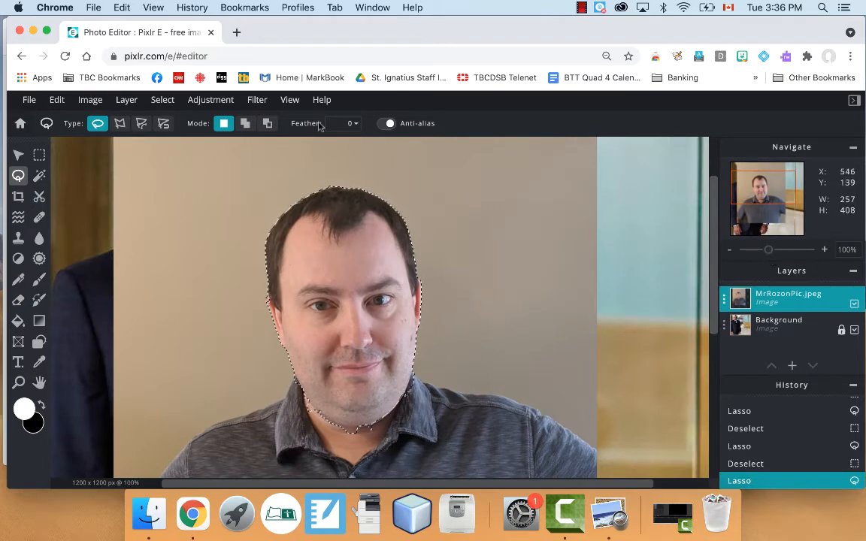
Invert the head selection to clear the surrounding portrait pixels, and deselect
{"action": "left_click", "coordinate": [160, 102]}
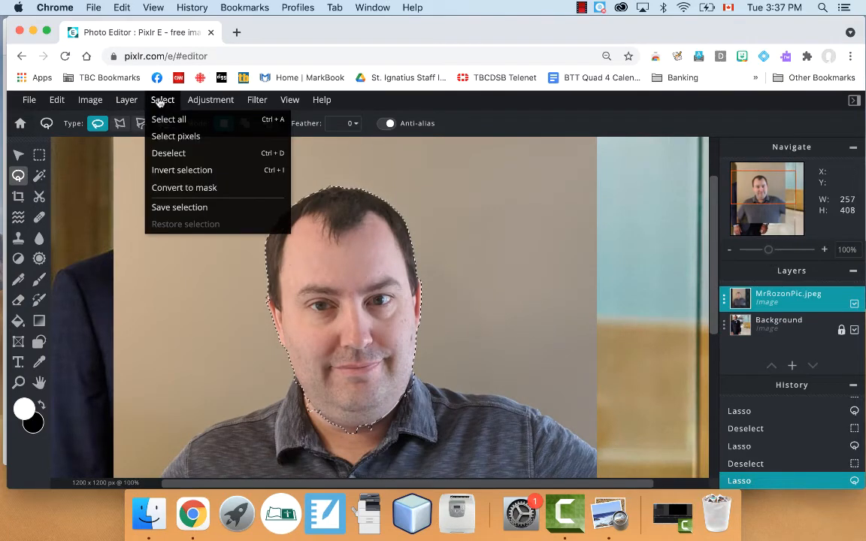
{"action": "left_click", "coordinate": [195, 173]}
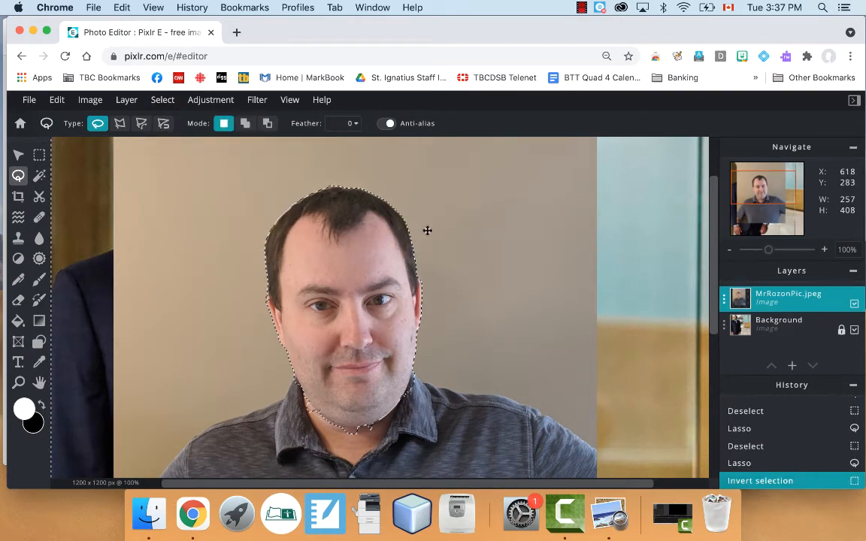
{"action": "key", "text": "Delete"}
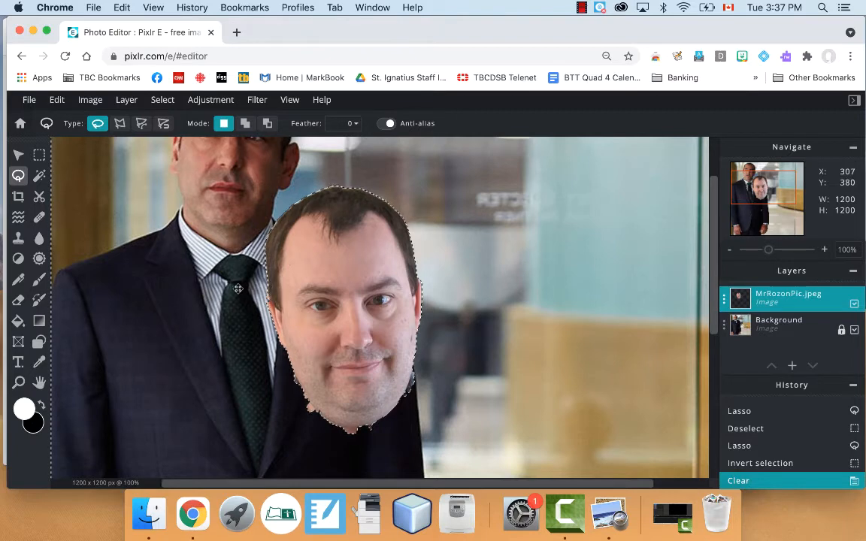
{"action": "key", "text": "super+d"}
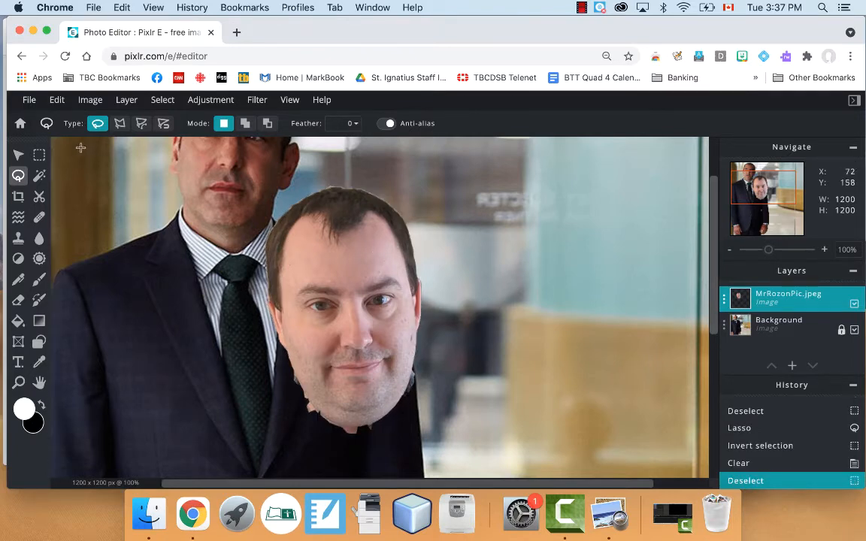
Move the cut-out head beside the suited man to about X 243, Y -179, and dismiss the advertisement
{"action": "left_click", "coordinate": [18, 154]}
{"action": "left_click_drag", "start_coordinate": [362, 283], "coordinate": [466, 195]}
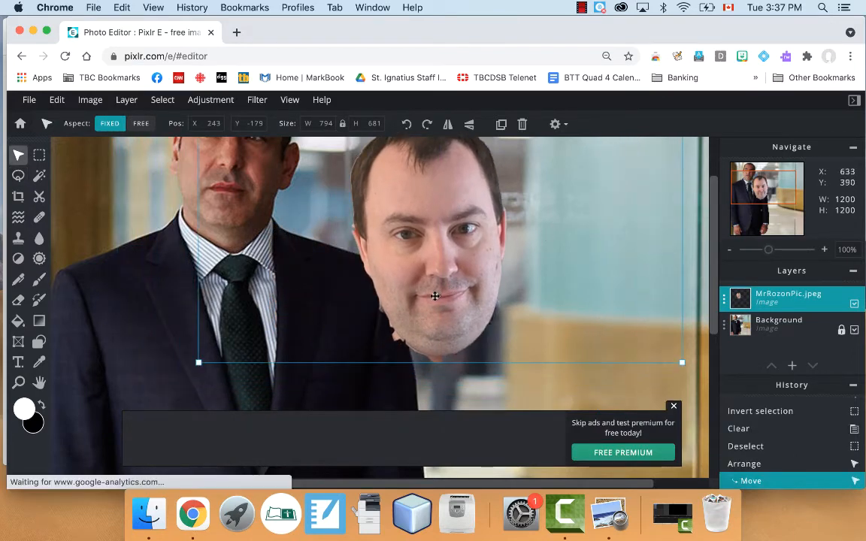
{"action": "left_click", "coordinate": [673, 407]}
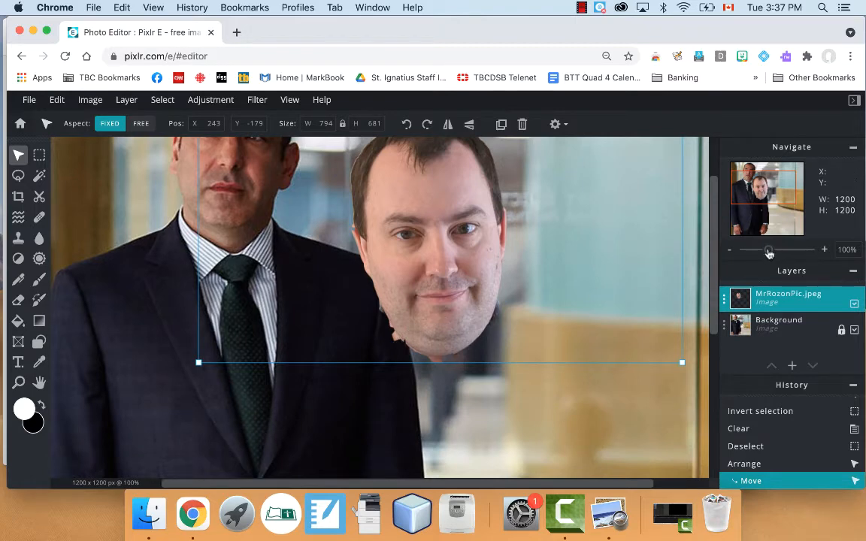
Erase the stray skin fragments beside the jaw on the tie side of the cut-out head with the 40 px eraser
{"action": "left_click_drag", "start_coordinate": [769, 253], "coordinate": [772, 252]}
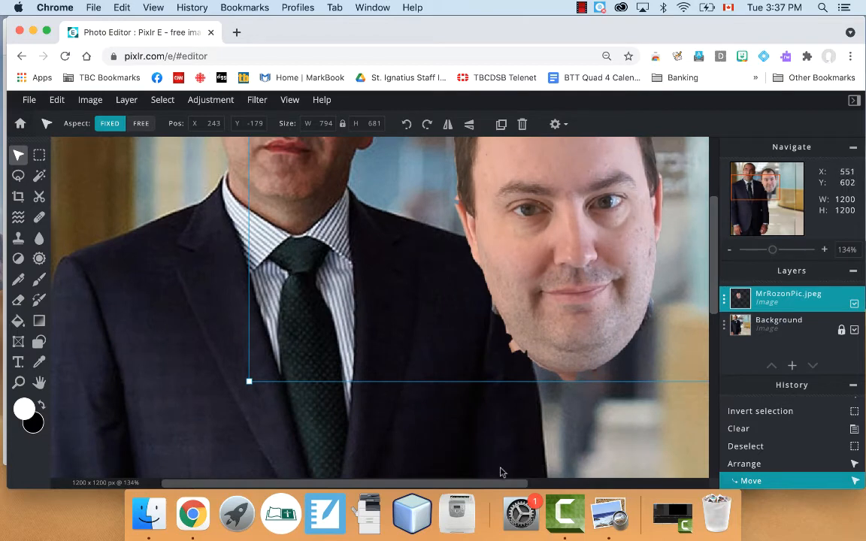
{"action": "scroll", "coordinate": [502, 473], "scroll_direction": "right", "scroll_amount": 5}
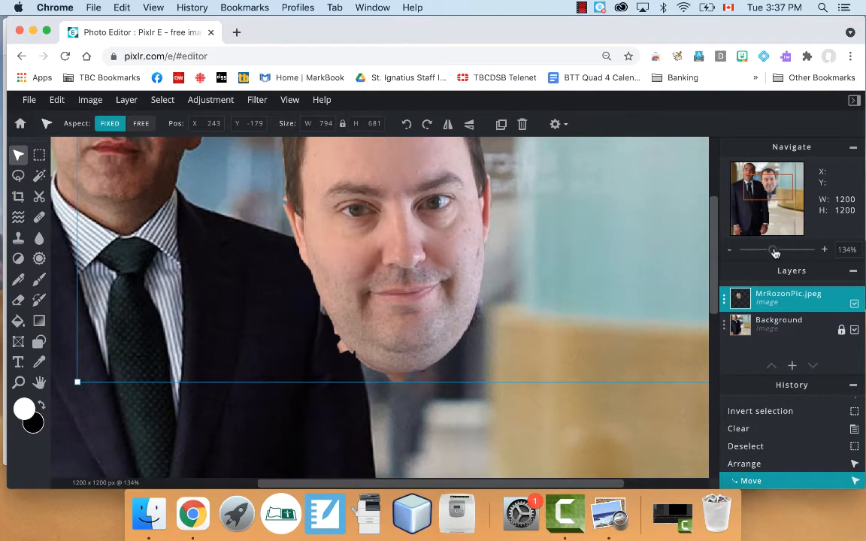
{"action": "left_click_drag", "start_coordinate": [775, 253], "coordinate": [780, 254]}
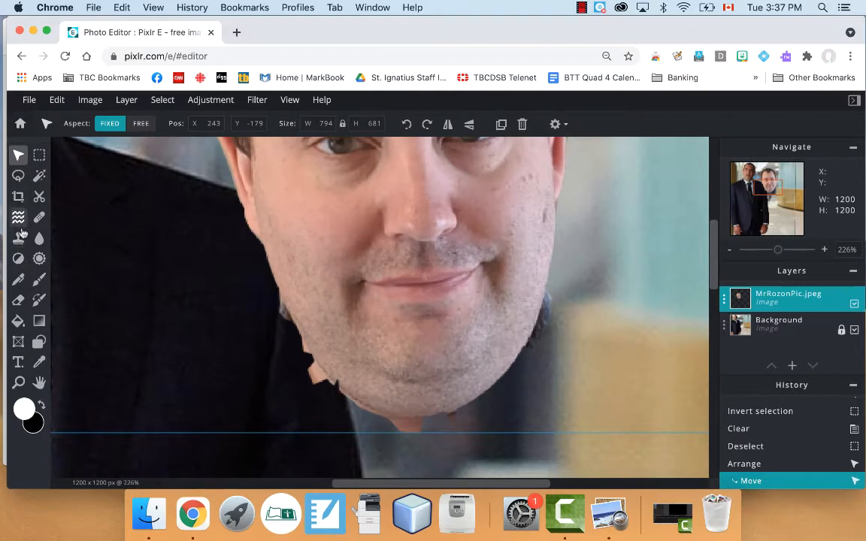
{"action": "left_click", "coordinate": [18, 301]}
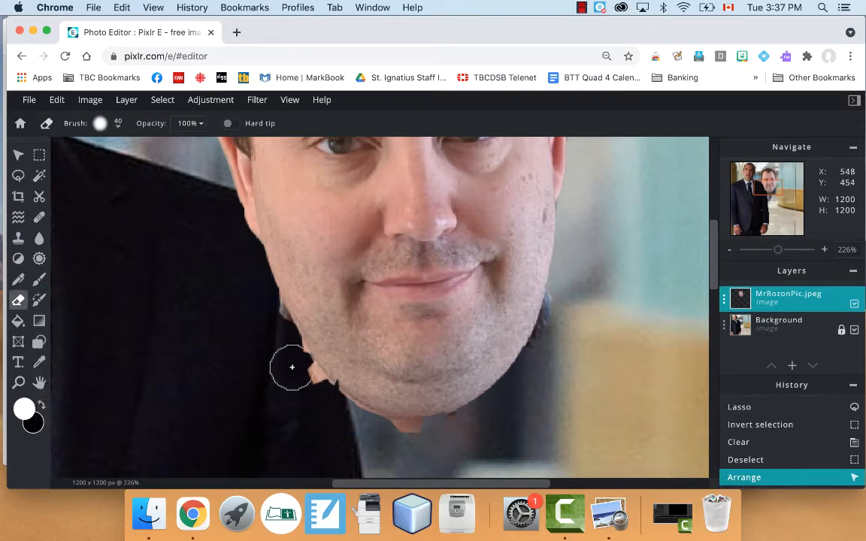
{"action": "mouse_move", "coordinate": [290, 365]}
{"action": "left_mouse_down"}
{"action": "mouse_move", "coordinate": [307, 391]}
{"action": "mouse_move", "coordinate": [304, 383]}
{"action": "left_mouse_up"}
{"action": "left_click", "coordinate": [314, 397]}
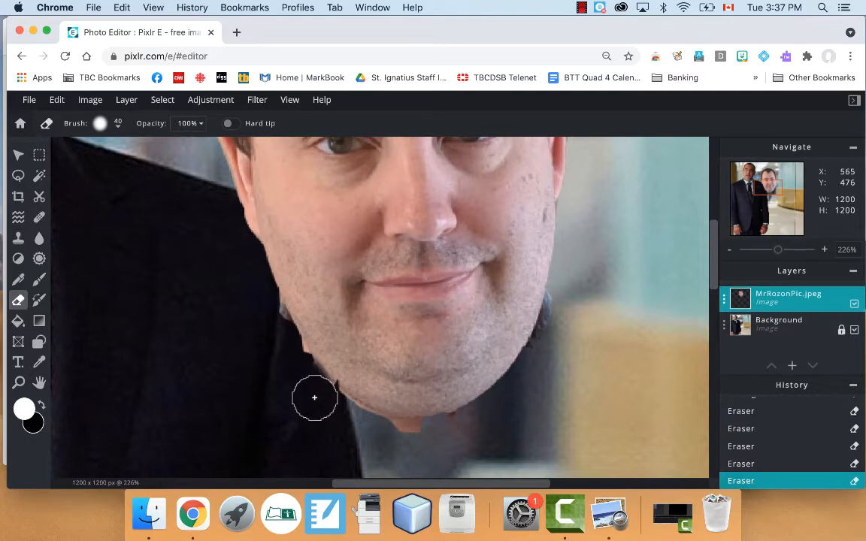
{"action": "left_click", "coordinate": [316, 399]}
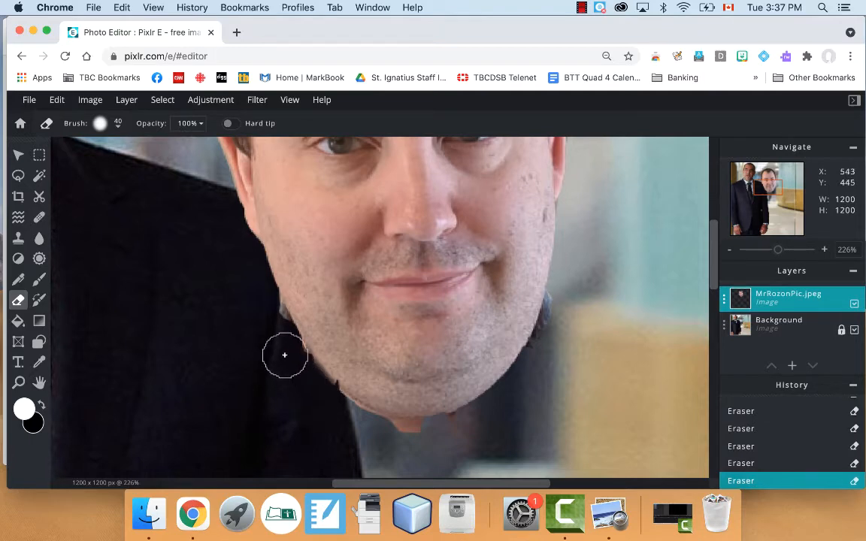
Set the eraser's softness to 0% and erase the leftover neck and collar bits around the chin and jaw
{"action": "left_click", "coordinate": [101, 125]}
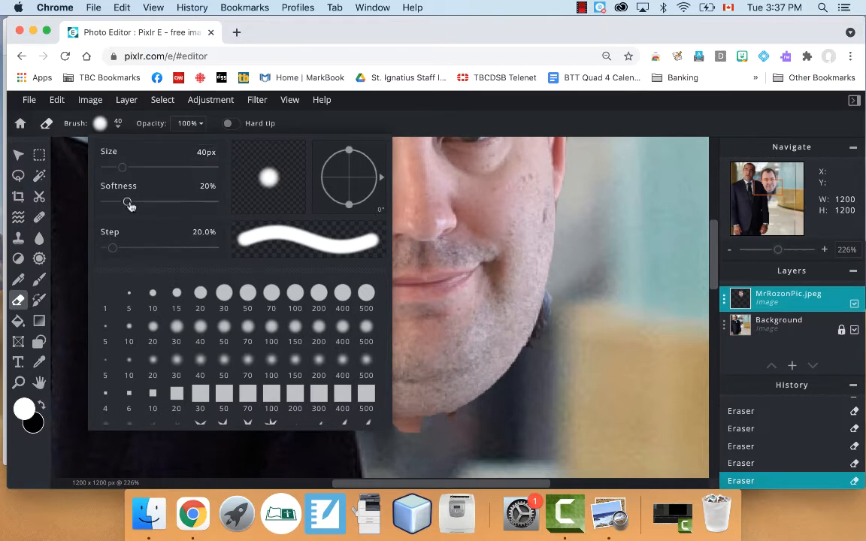
{"action": "mouse_move", "coordinate": [130, 205]}
{"action": "left_mouse_down"}
{"action": "mouse_move", "coordinate": [202, 205]}
{"action": "mouse_move", "coordinate": [107, 204]}
{"action": "left_mouse_up"}
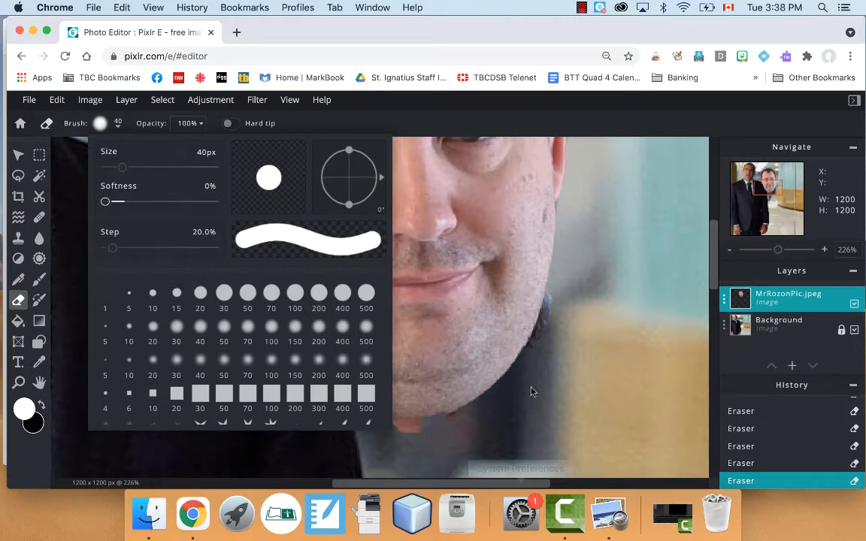
{"action": "left_click", "coordinate": [549, 338]}
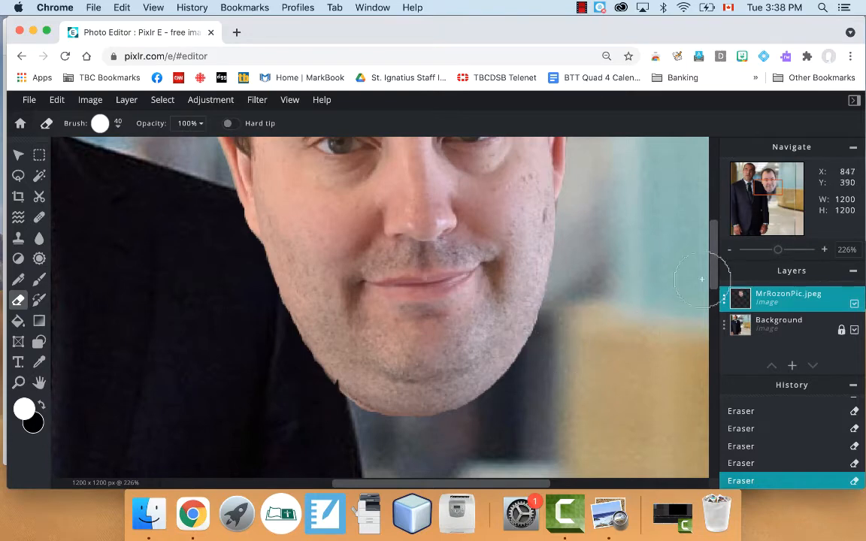
Check the head's outline from hair to chin, and move the cut-out clear of the suit to about X 369, Y -153
{"action": "scroll", "coordinate": [711, 251], "scroll_direction": "up", "scroll_amount": 6}
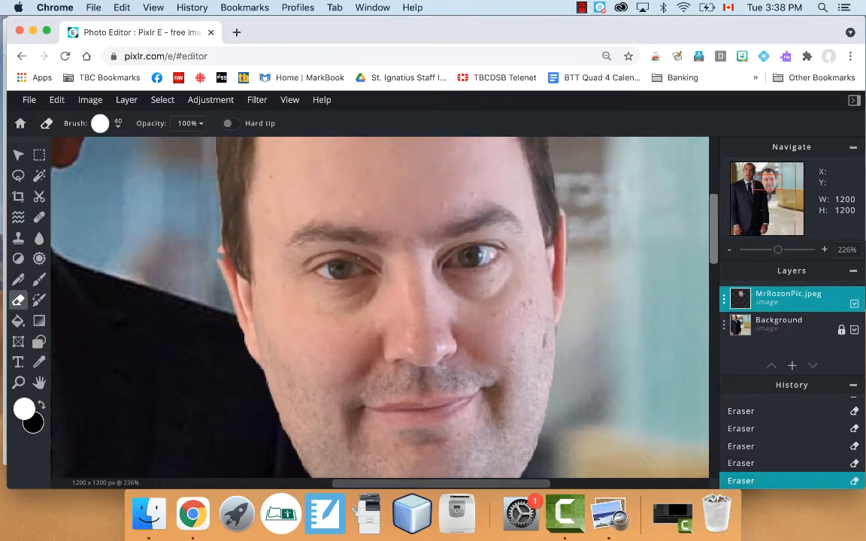
{"action": "scroll", "coordinate": [376, 300], "scroll_direction": "up", "scroll_amount": 2}
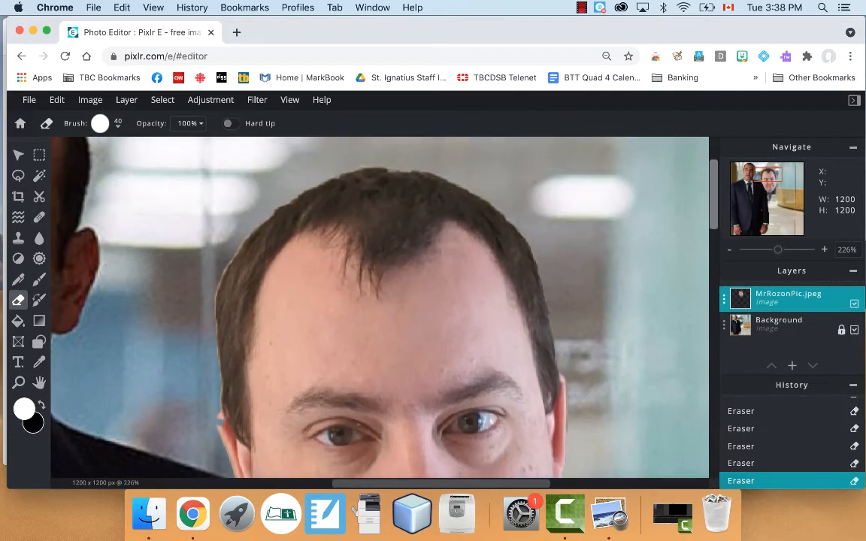
{"action": "scroll", "coordinate": [391, 180], "scroll_direction": "up", "scroll_amount": 1}
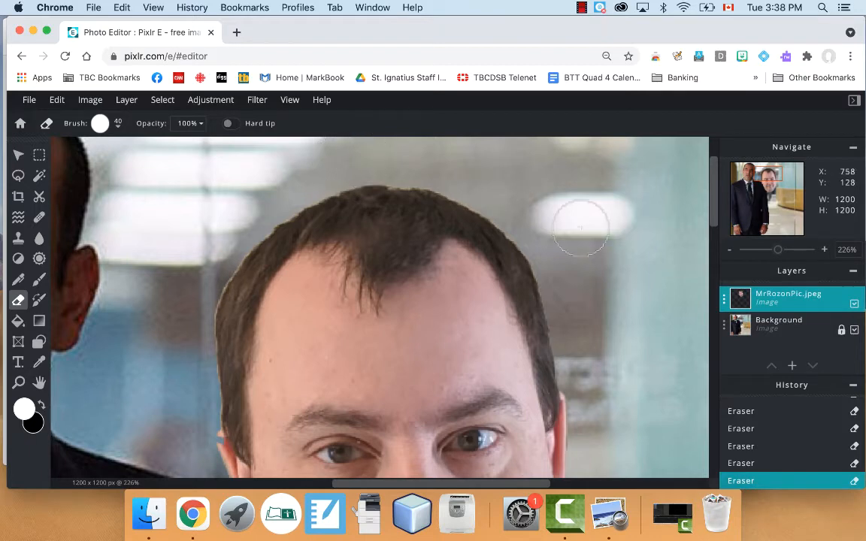
{"action": "scroll", "coordinate": [718, 258], "scroll_direction": "down", "scroll_amount": 3}
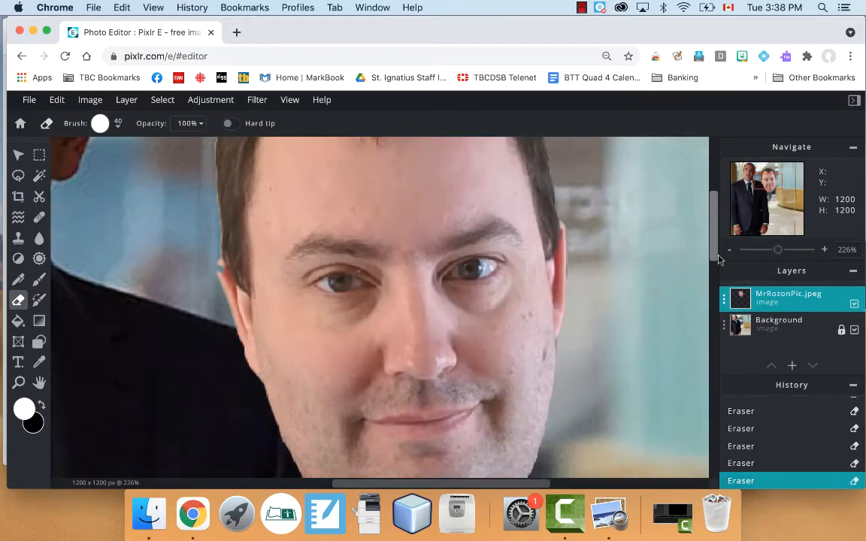
{"action": "scroll", "coordinate": [718, 258], "scroll_direction": "down", "scroll_amount": 3}
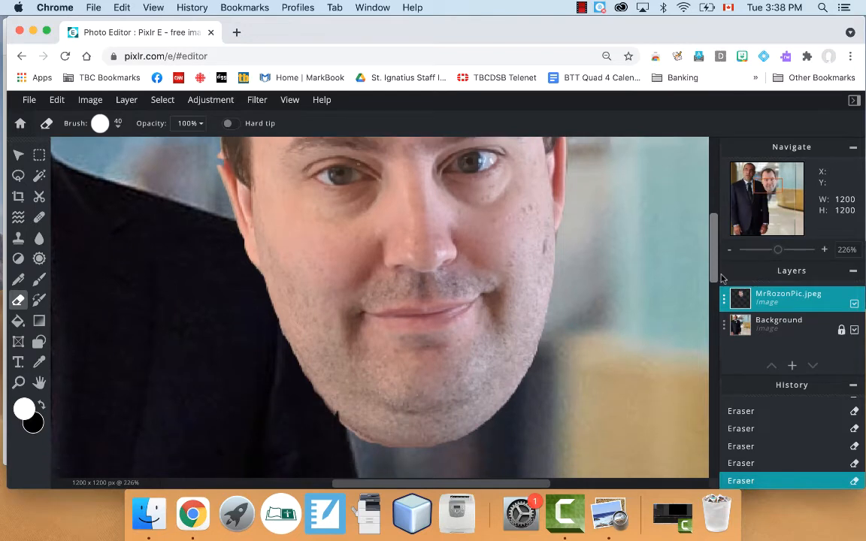
{"action": "scroll", "coordinate": [721, 278], "scroll_direction": "down", "scroll_amount": 2}
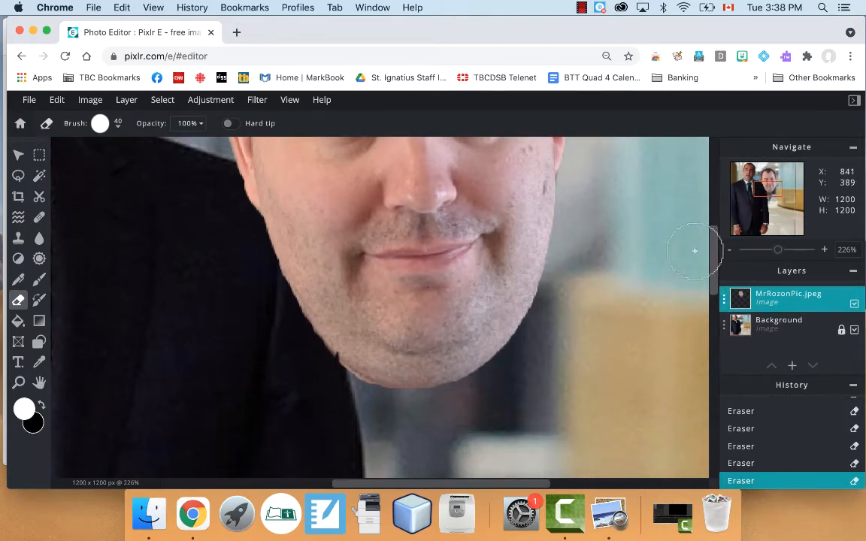
{"action": "scroll", "coordinate": [647, 226], "scroll_direction": "up", "scroll_amount": 6}
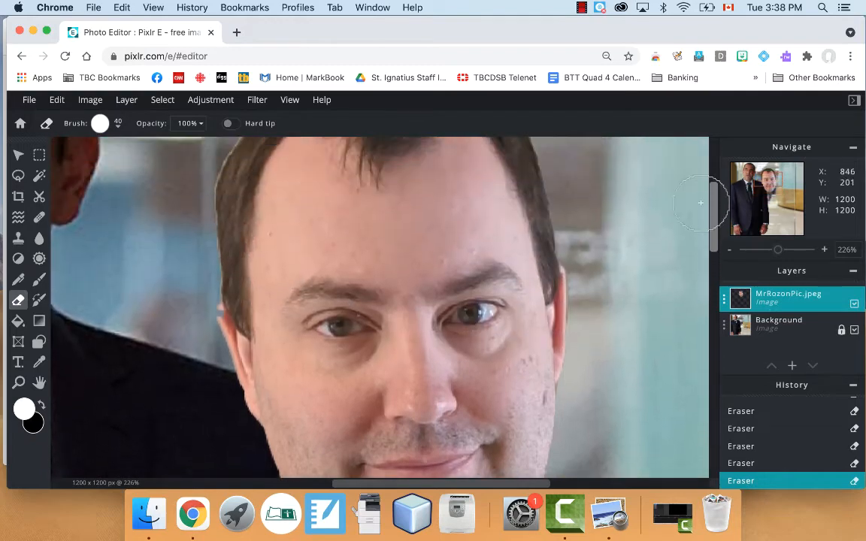
{"action": "left_click", "coordinate": [18, 155]}
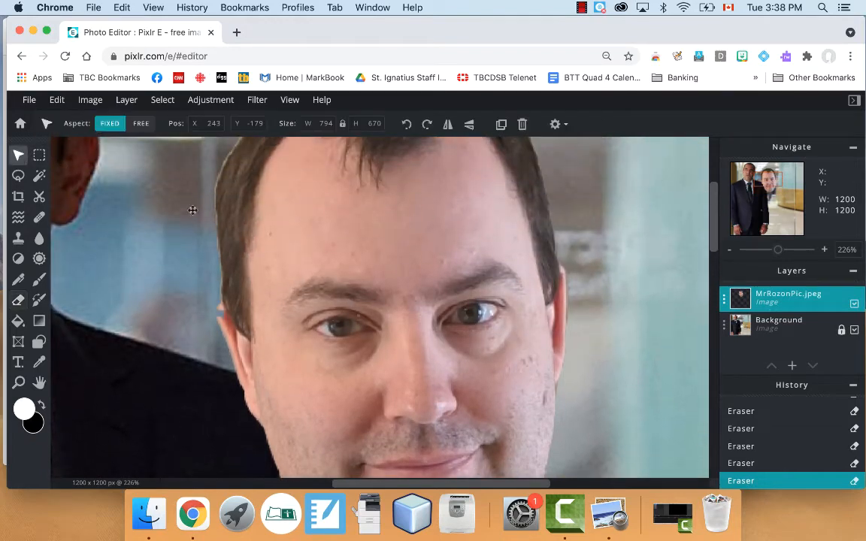
{"action": "left_click_drag", "start_coordinate": [320, 257], "coordinate": [493, 292]}
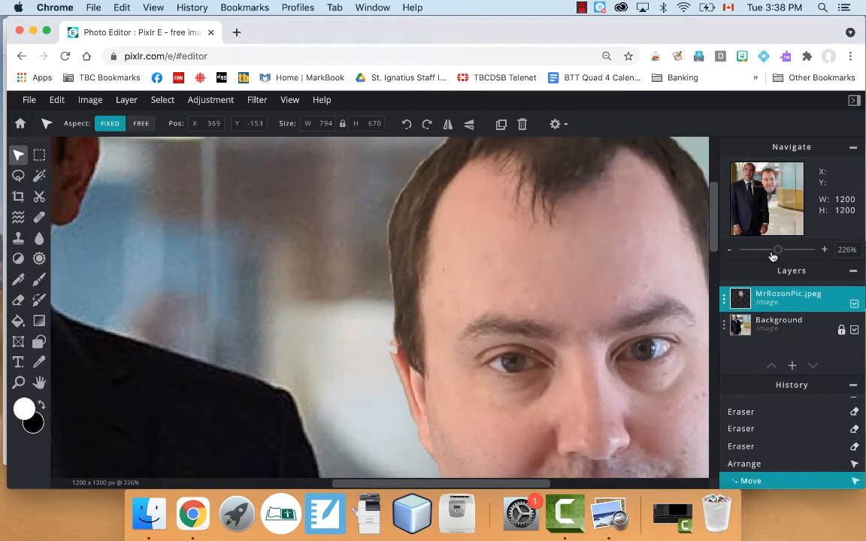
Try to clone ear skin over the notch at the ear's upper edge with the soft 40 px brush, and undo the stroke
{"action": "left_click_drag", "start_coordinate": [780, 255], "coordinate": [795, 252]}
{"action": "left_click_drag", "start_coordinate": [715, 222], "coordinate": [715, 232]}
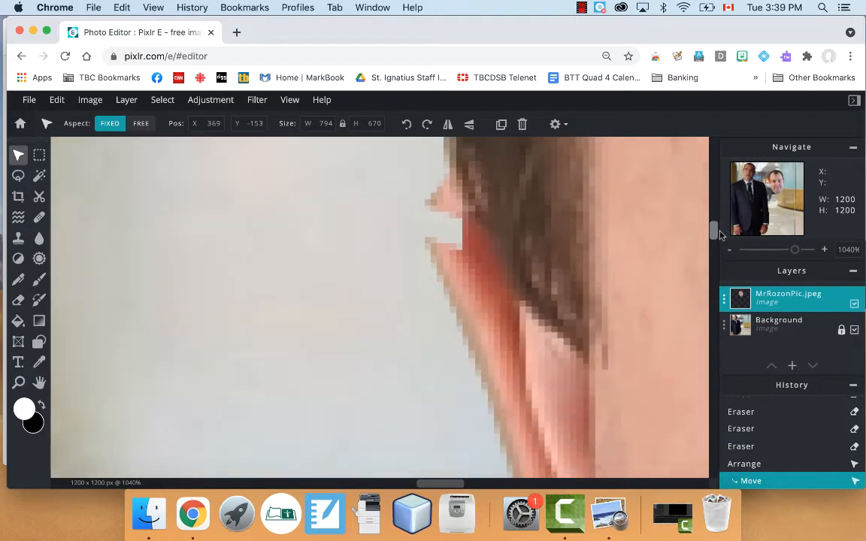
{"action": "left_click_drag", "start_coordinate": [801, 256], "coordinate": [794, 256]}
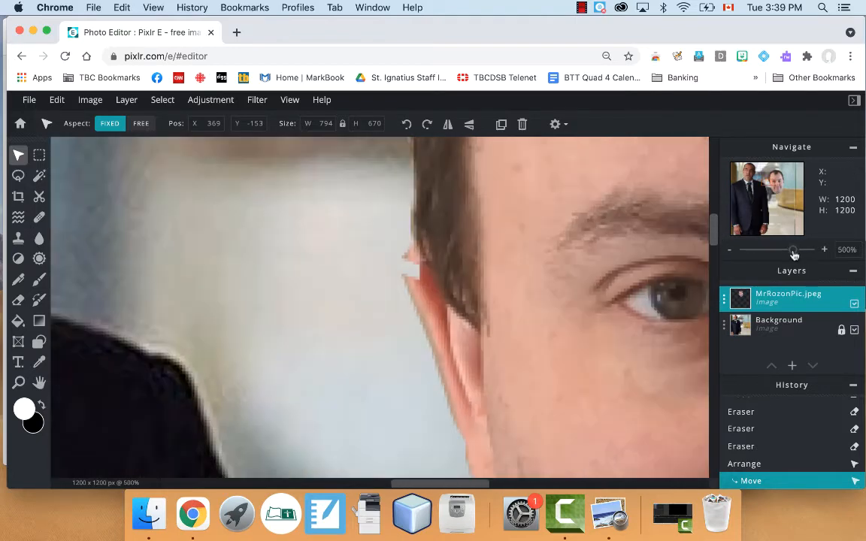
{"action": "left_click", "coordinate": [18, 239]}
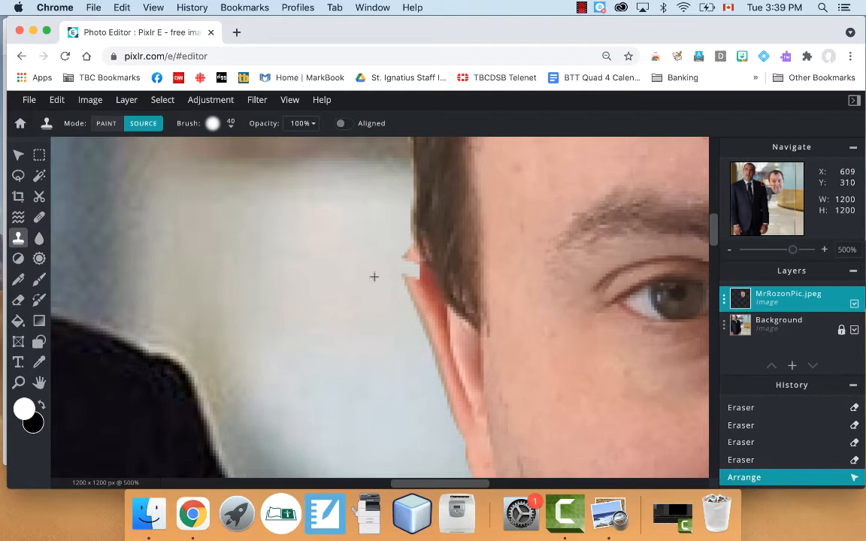
{"action": "left_click", "coordinate": [401, 290]}
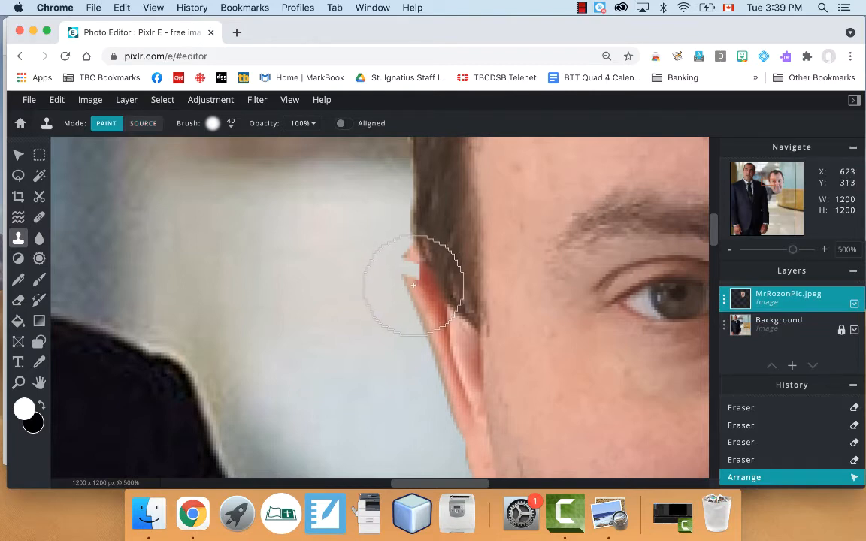
{"action": "left_click", "coordinate": [143, 123]}
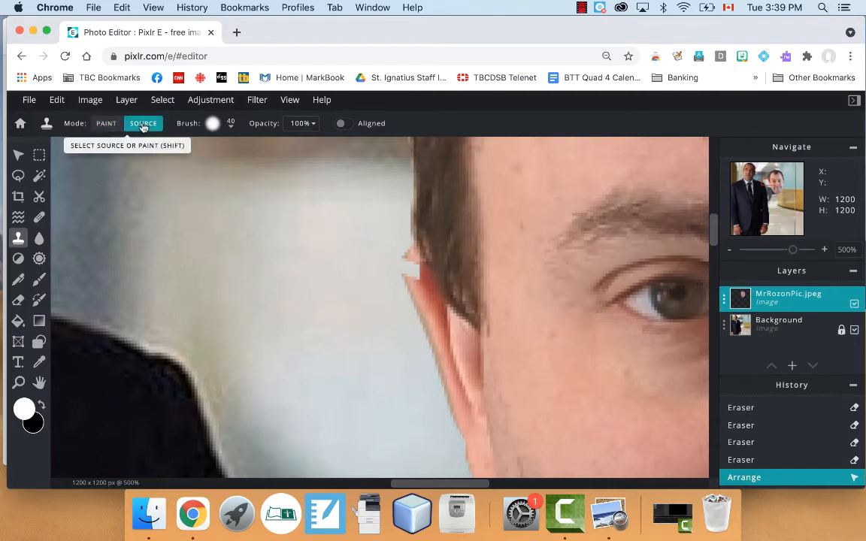
{"action": "left_click", "coordinate": [418, 287]}
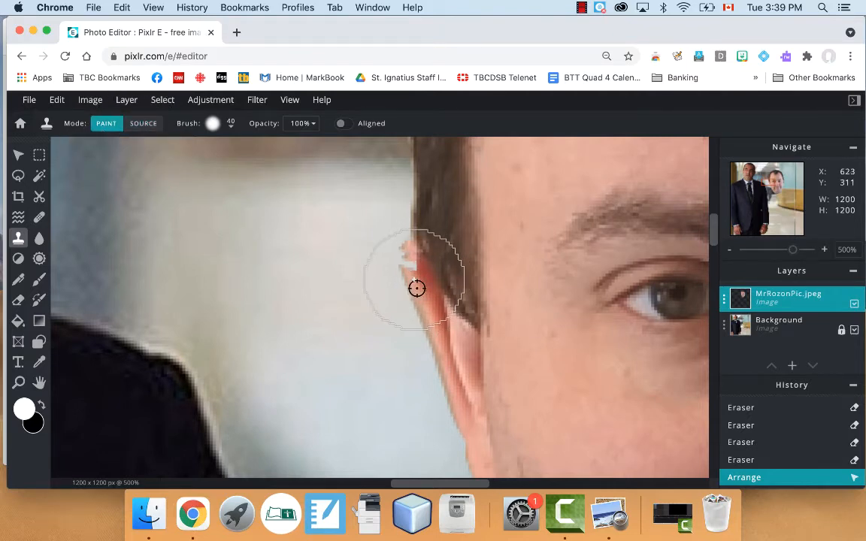
{"action": "left_click", "coordinate": [378, 243]}
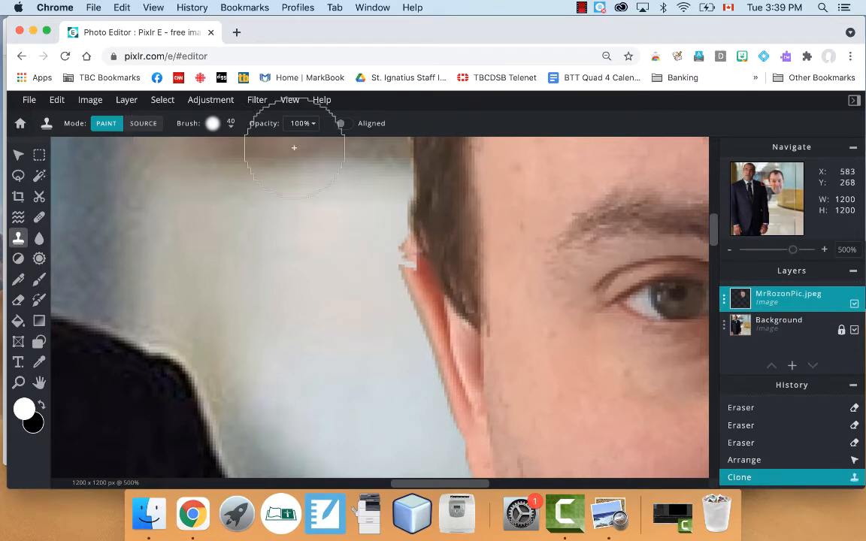
{"action": "key", "text": "super+z"}
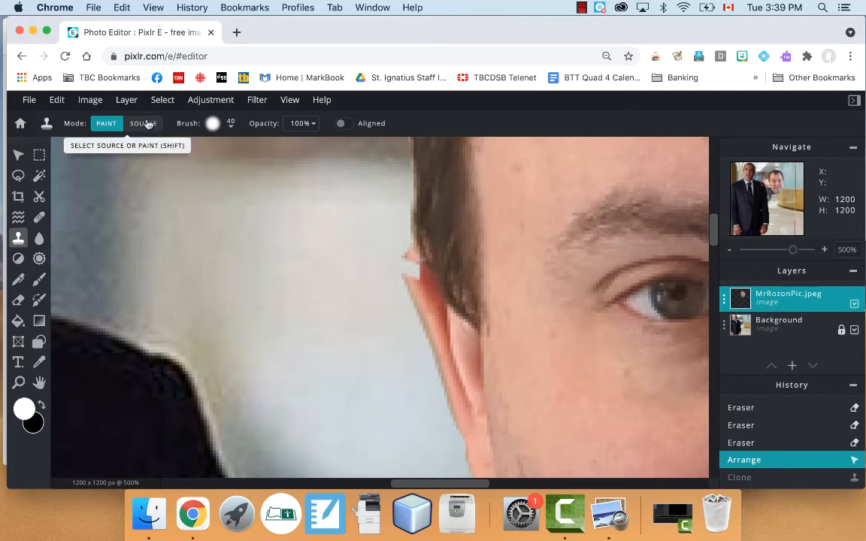
Set the Clone brush to a size of 7 px with 0% softness
{"action": "left_click", "coordinate": [213, 124]}
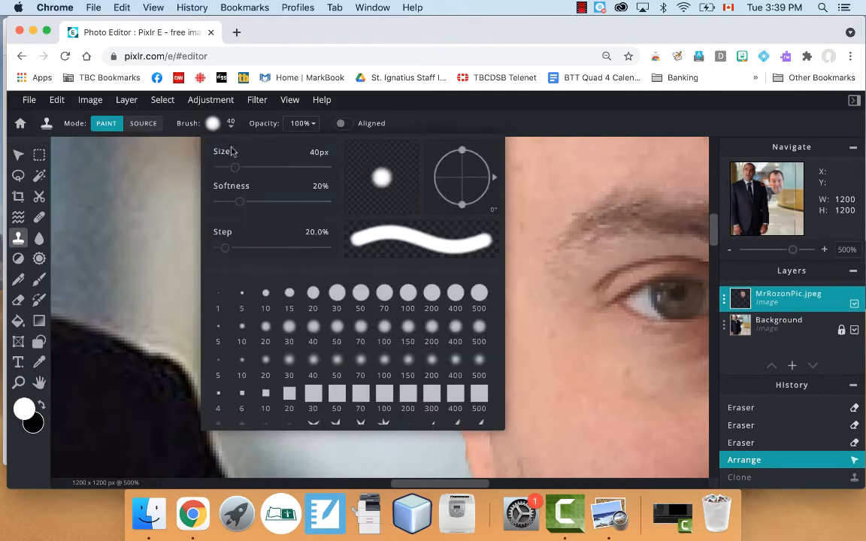
{"action": "left_click_drag", "start_coordinate": [234, 171], "coordinate": [222, 171]}
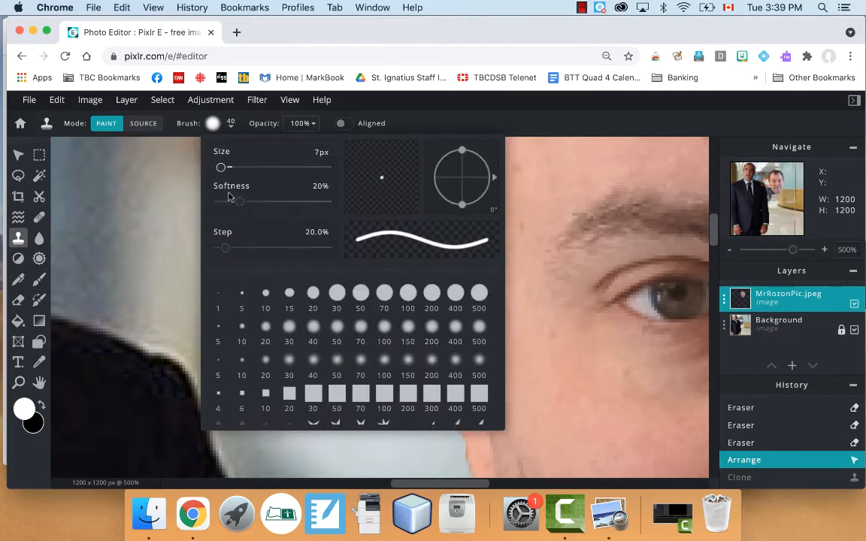
{"action": "left_click_drag", "start_coordinate": [239, 203], "coordinate": [218, 206]}
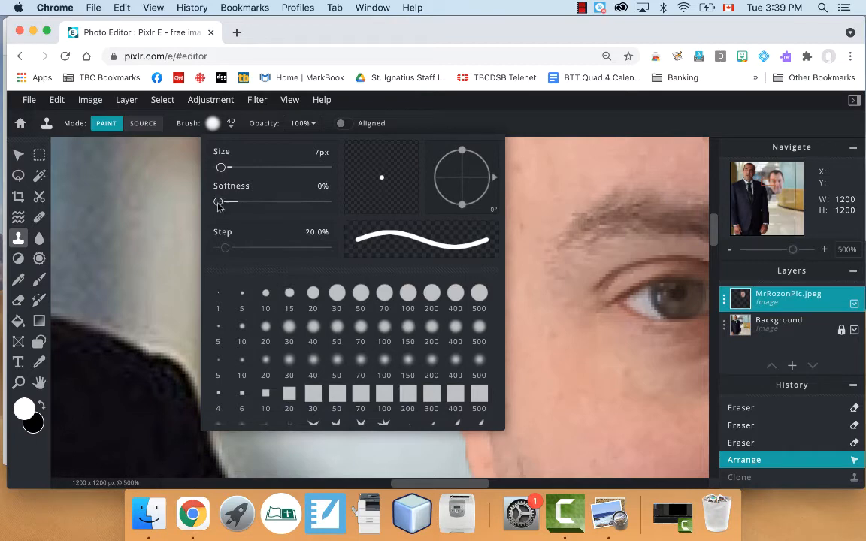
{"action": "left_click", "coordinate": [567, 129]}
Sample the ear's outer edge just below the notch, clone it over the gap to rebuild the ear, and switch back to source mode
{"action": "left_click", "coordinate": [140, 125]}
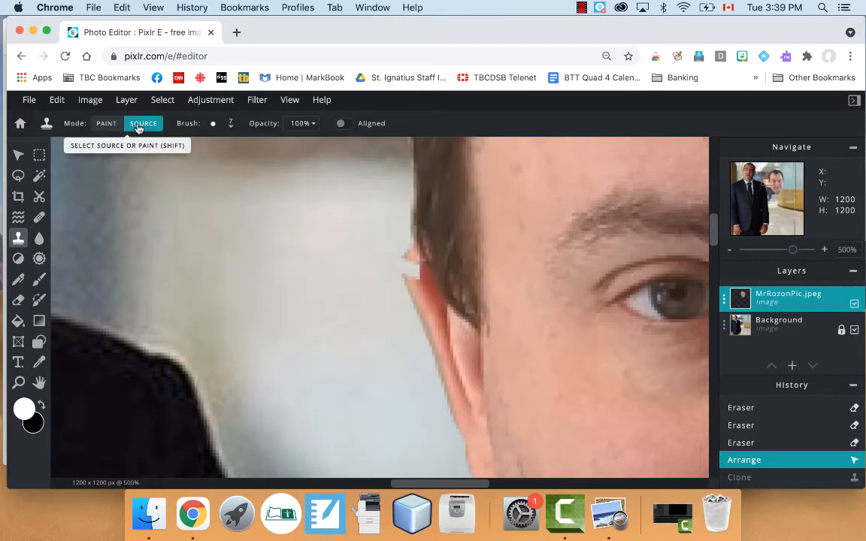
{"action": "left_click", "coordinate": [414, 286]}
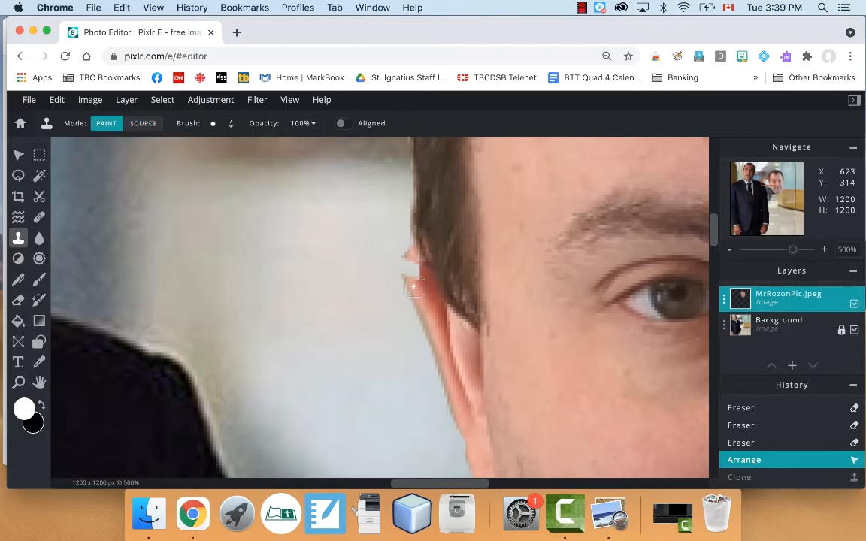
{"action": "left_click", "coordinate": [414, 287]}
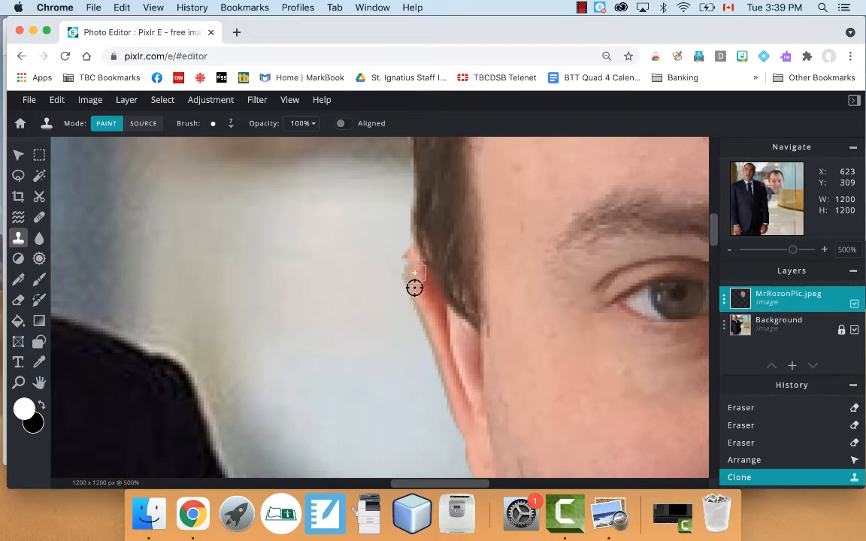
{"action": "left_click", "coordinate": [414, 286]}
{"action": "left_click", "coordinate": [414, 285]}
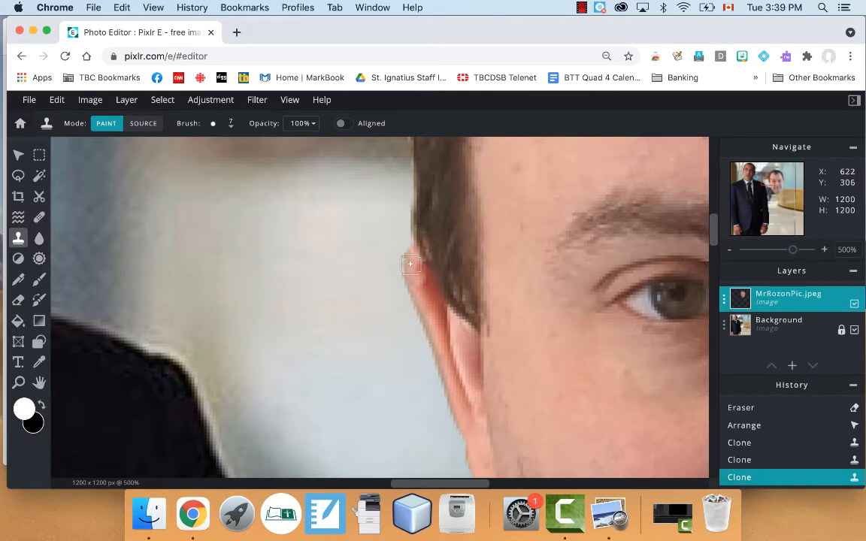
{"action": "left_click", "coordinate": [414, 290]}
{"action": "left_click", "coordinate": [416, 298]}
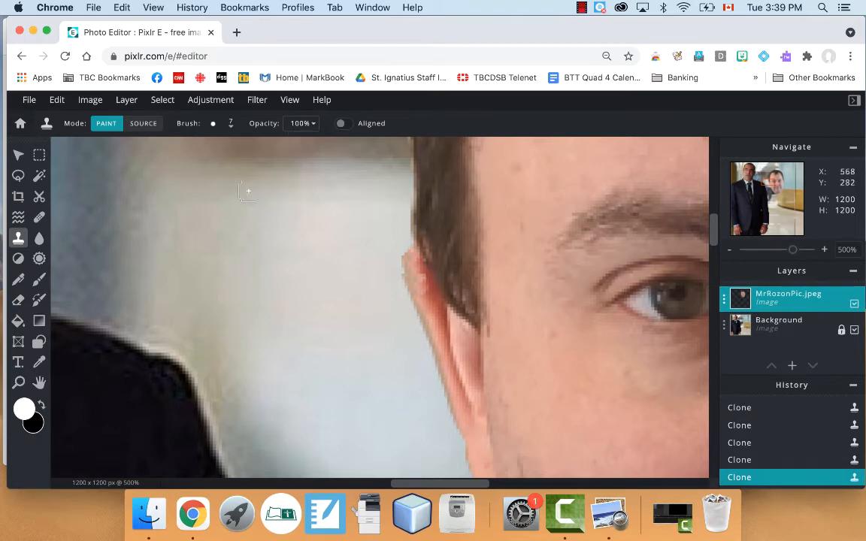
{"action": "left_click", "coordinate": [143, 125]}
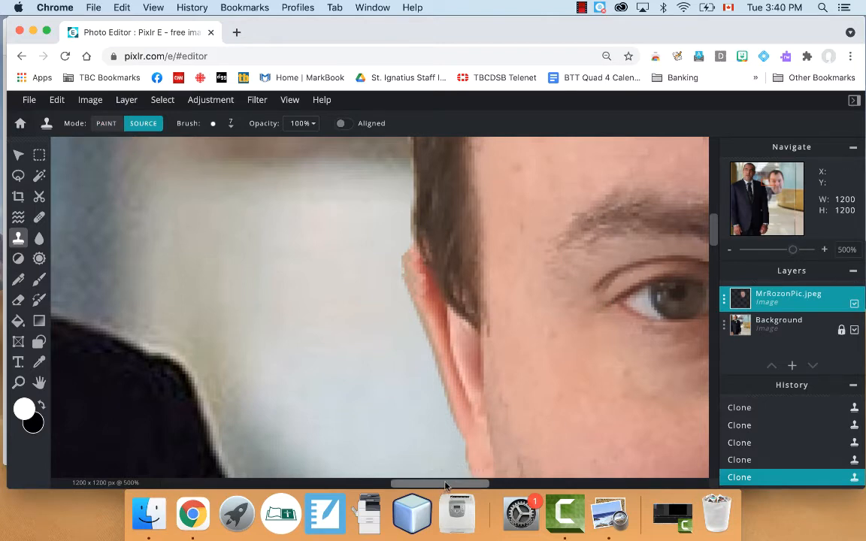
Try cloning the eye onto the skin beside it with the 7 px brush, and undo the stroke
{"action": "left_click_drag", "start_coordinate": [445, 485], "coordinate": [466, 485]}
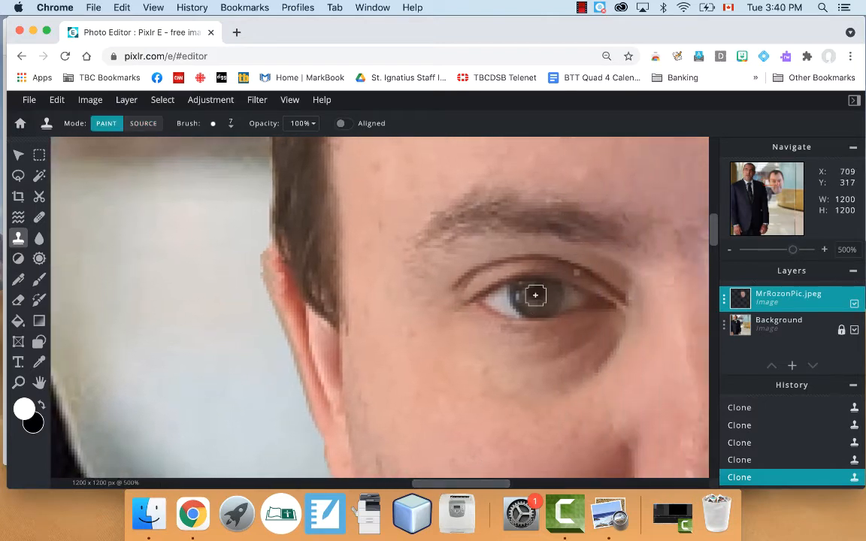
{"action": "left_click", "coordinate": [106, 124]}
{"action": "mouse_move", "coordinate": [391, 309]}
{"action": "left_mouse_down"}
{"action": "mouse_move", "coordinate": [398, 300]}
{"action": "mouse_move", "coordinate": [385, 290]}
{"action": "mouse_move", "coordinate": [379, 300]}
{"action": "mouse_move", "coordinate": [389, 328]}
{"action": "mouse_move", "coordinate": [417, 306]}
{"action": "mouse_move", "coordinate": [410, 281]}
{"action": "mouse_move", "coordinate": [381, 290]}
{"action": "mouse_move", "coordinate": [396, 290]}
{"action": "left_mouse_up"}
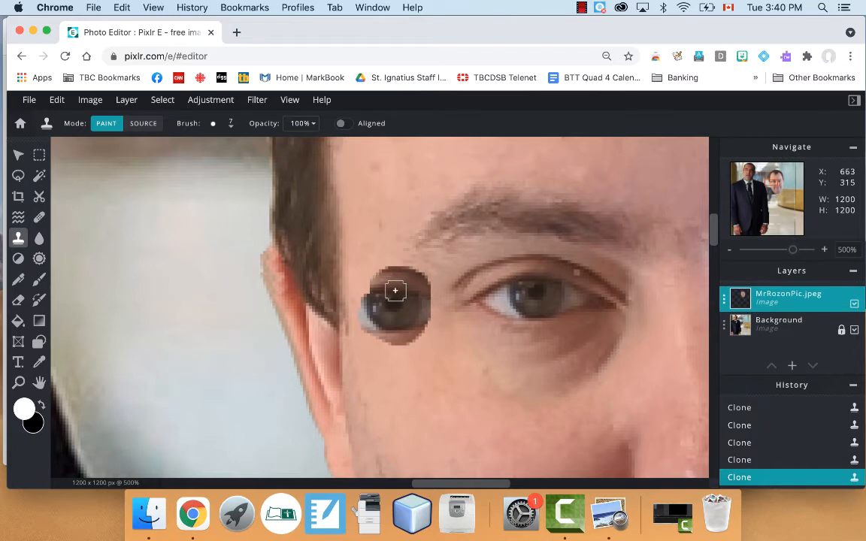
{"action": "left_click", "coordinate": [770, 460]}
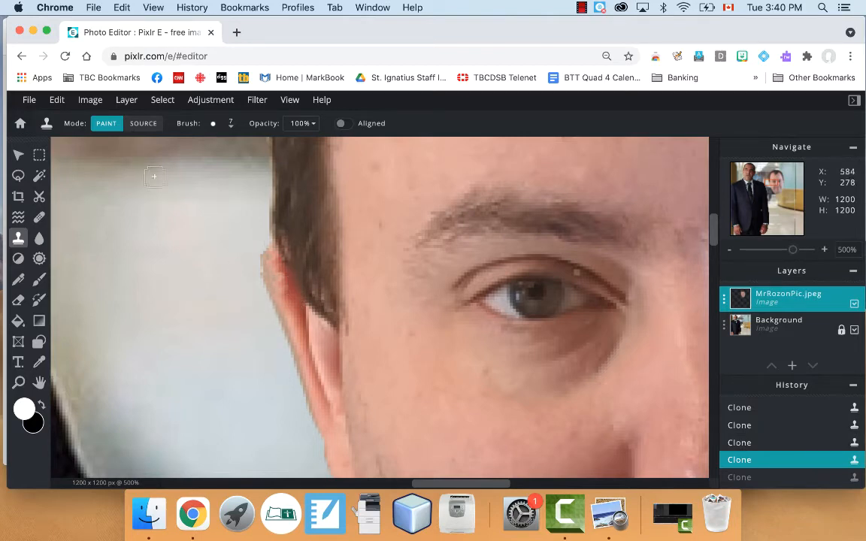
Return the Clone tool to source mode and set its brush size to 2 px
{"action": "left_click", "coordinate": [144, 124]}
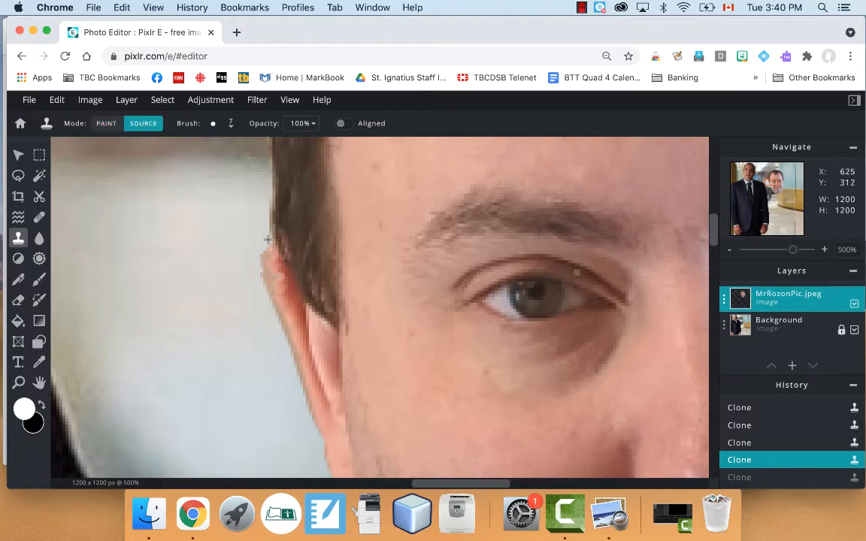
{"action": "left_click", "coordinate": [213, 124]}
{"action": "left_click_drag", "start_coordinate": [220, 168], "coordinate": [218, 168]}
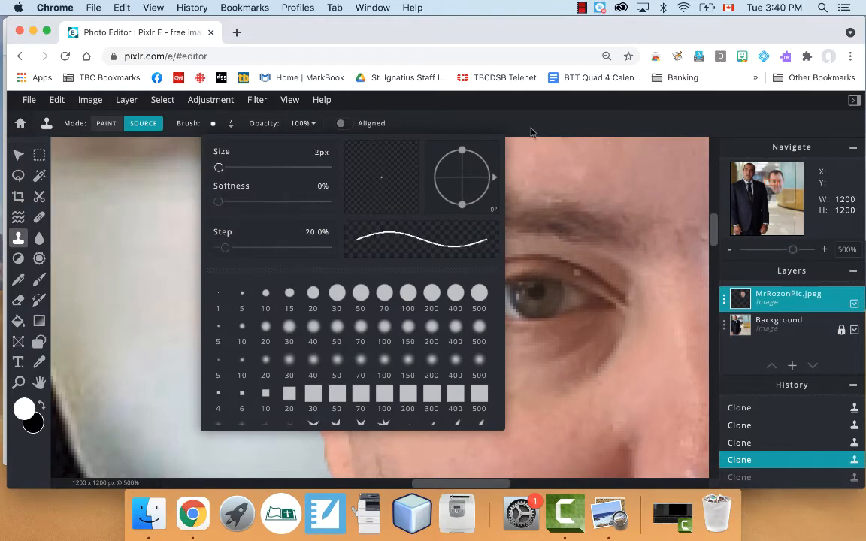
{"action": "left_click", "coordinate": [568, 178]}
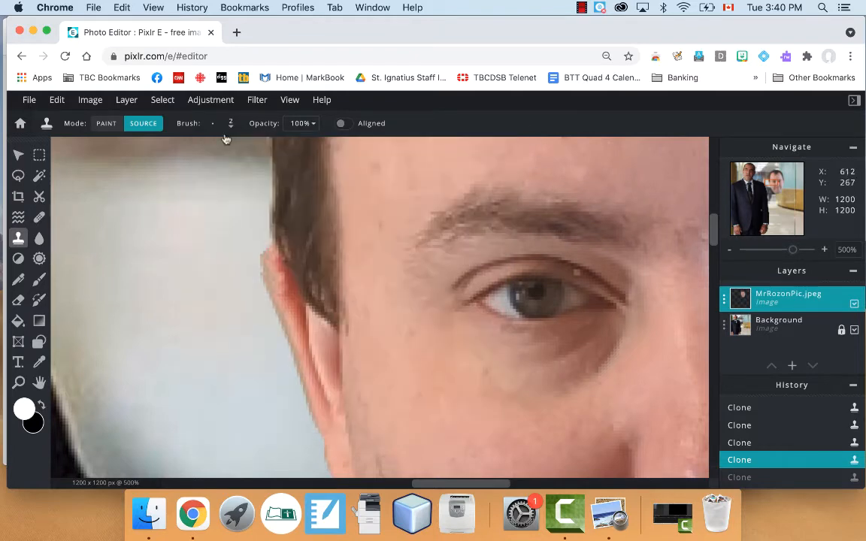
Try cloning dark skin from the ear's inner edge onto the upper ear, and undo the clone strokes
{"action": "left_click", "coordinate": [287, 283]}
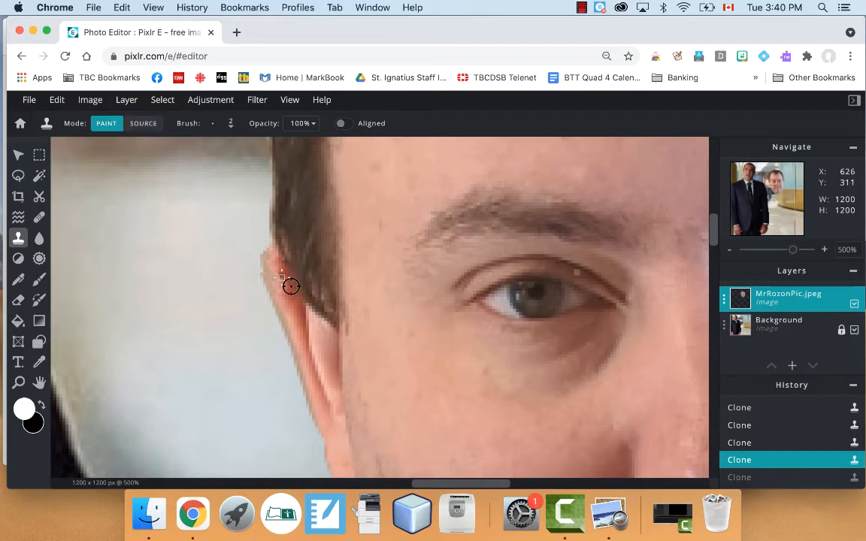
{"action": "left_click", "coordinate": [291, 286]}
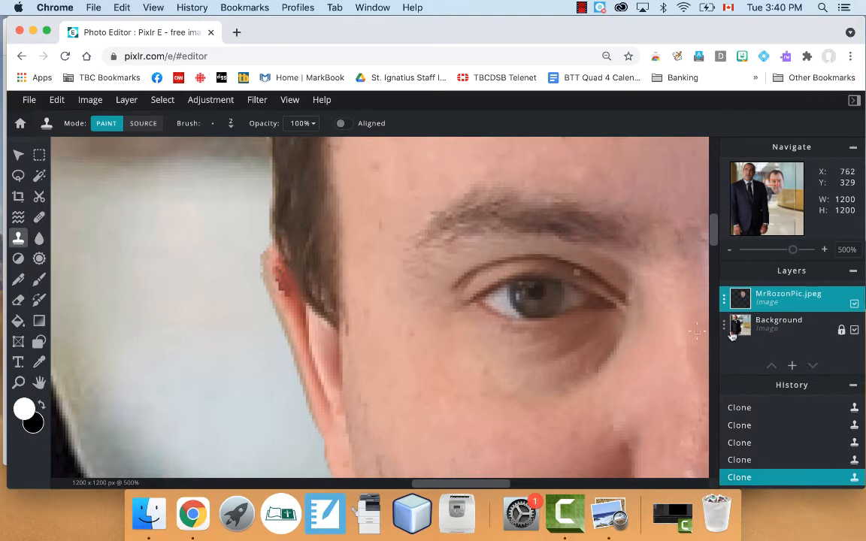
{"action": "left_click", "coordinate": [766, 459]}
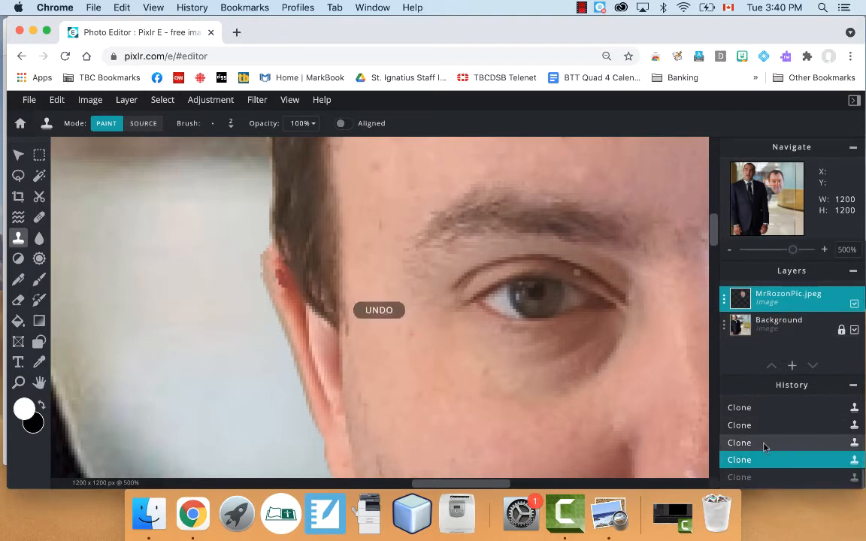
{"action": "left_click", "coordinate": [763, 443]}
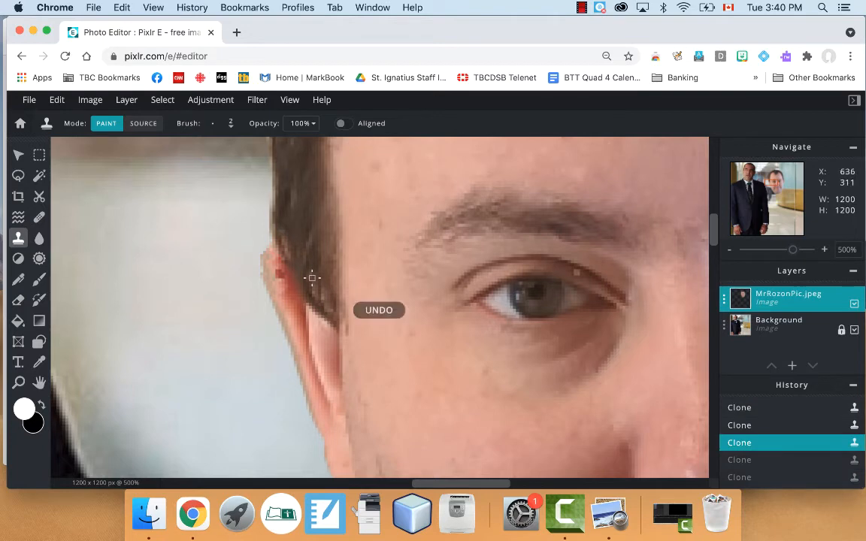
{"action": "left_click", "coordinate": [763, 425]}
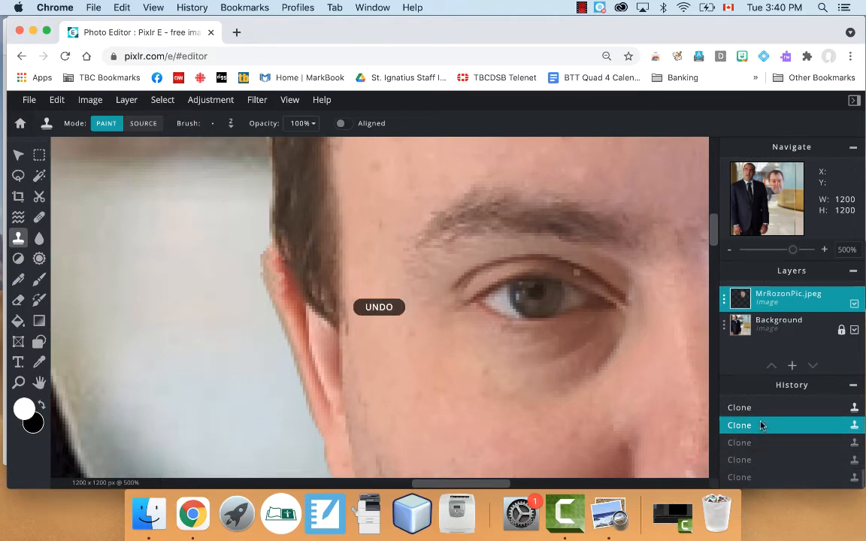
Sample the lighter skin near the top of the ear and clone it over the uneven patches beside the hair
{"action": "left_click", "coordinate": [143, 125]}
{"action": "left_click", "coordinate": [279, 275]}
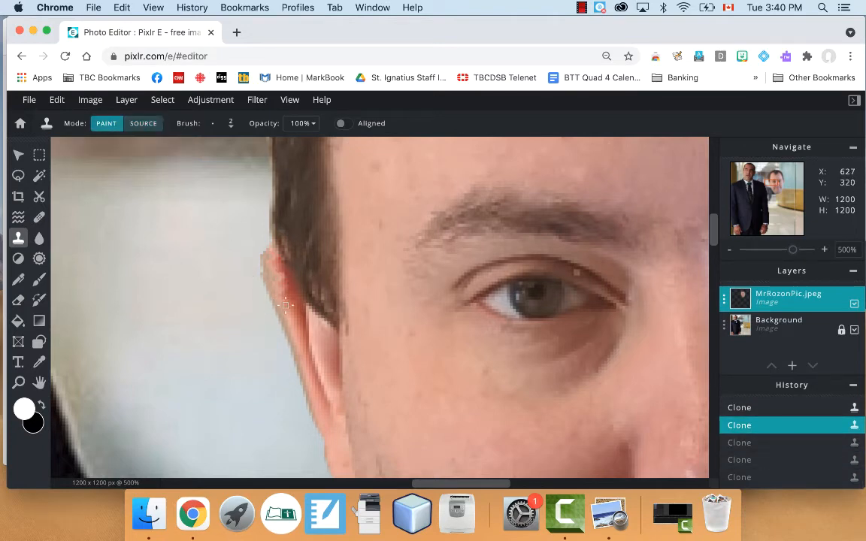
{"action": "mouse_move", "coordinate": [284, 296]}
{"action": "left_mouse_down"}
{"action": "mouse_move", "coordinate": [274, 264]}
{"action": "mouse_move", "coordinate": [286, 253]}
{"action": "left_mouse_up"}
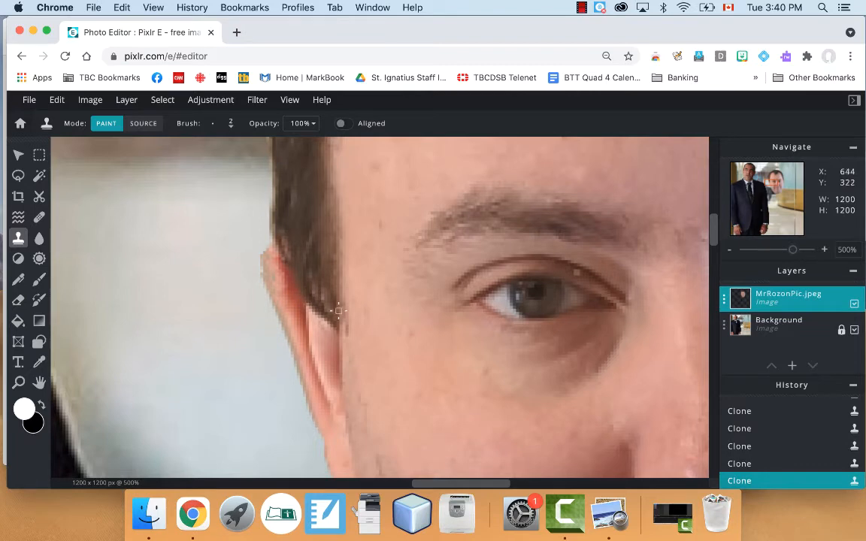
Sample the jaw skin beside the notch near the chin and clone it over the notch to smooth the jawline
{"action": "left_click_drag", "start_coordinate": [713, 234], "coordinate": [716, 282]}
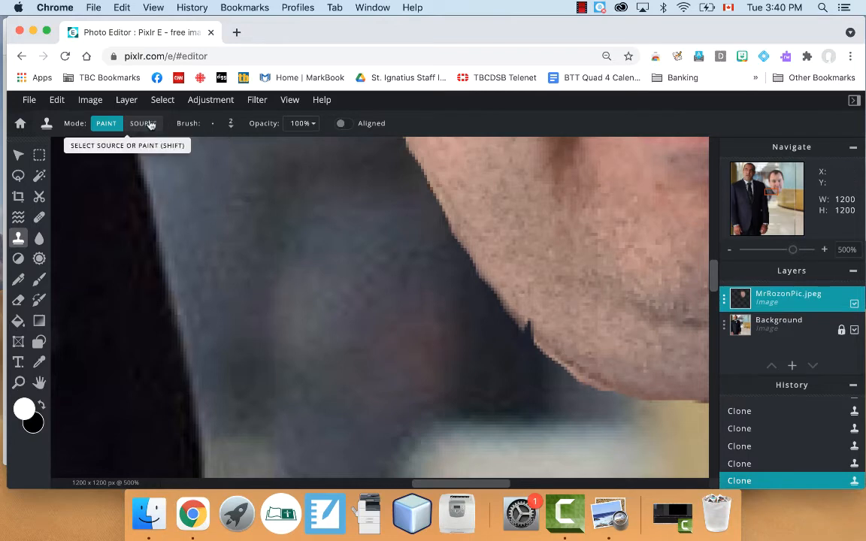
{"action": "left_click", "coordinate": [147, 123]}
{"action": "left_click", "coordinate": [553, 342]}
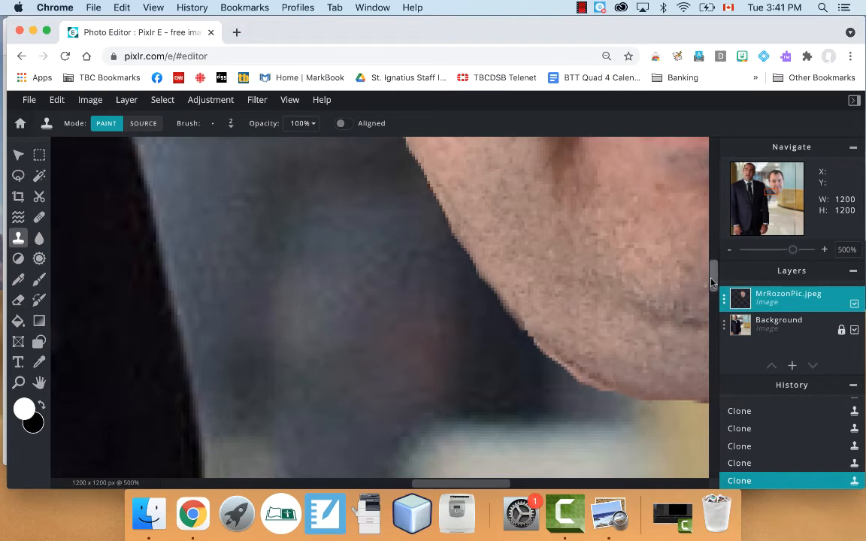
Try cloning skin over the dark spot on the forehead near the hairline, and undo the stroke
{"action": "left_click_drag", "start_coordinate": [452, 483], "coordinate": [487, 484]}
{"action": "left_click_drag", "start_coordinate": [721, 284], "coordinate": [724, 246]}
{"action": "left_click_drag", "start_coordinate": [793, 254], "coordinate": [780, 257]}
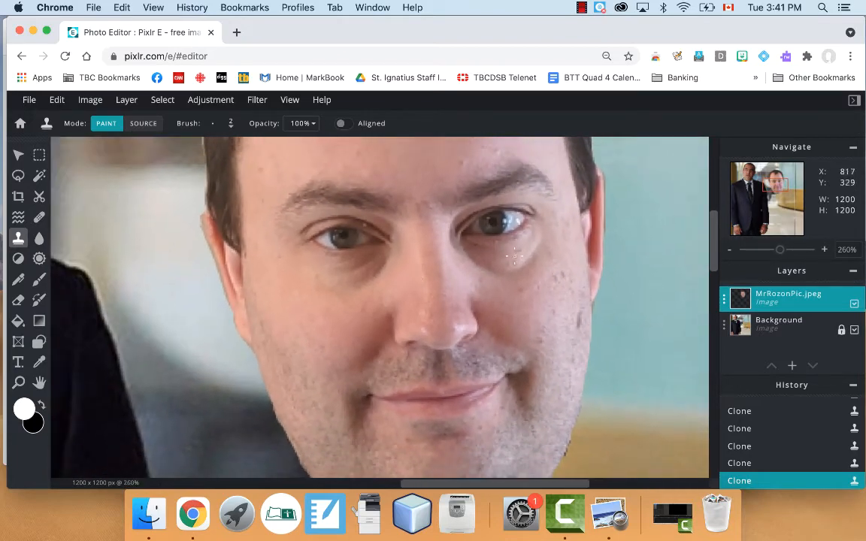
{"action": "scroll", "coordinate": [713, 230], "scroll_direction": "up", "scroll_amount": 5}
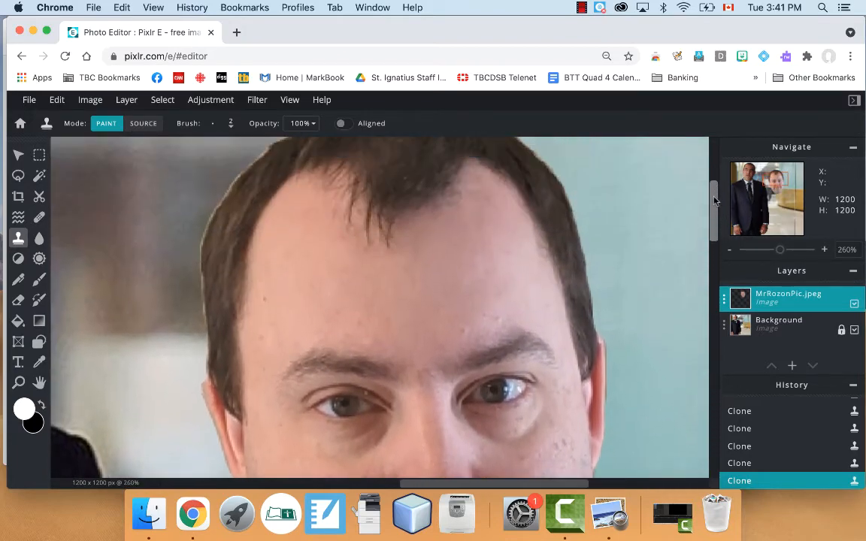
{"action": "left_click_drag", "start_coordinate": [780, 250], "coordinate": [786, 251]}
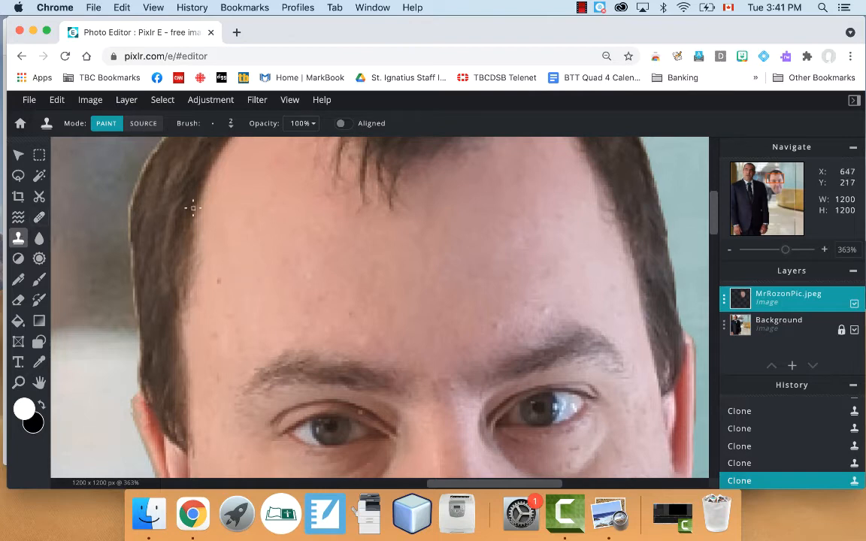
{"action": "left_click", "coordinate": [137, 124]}
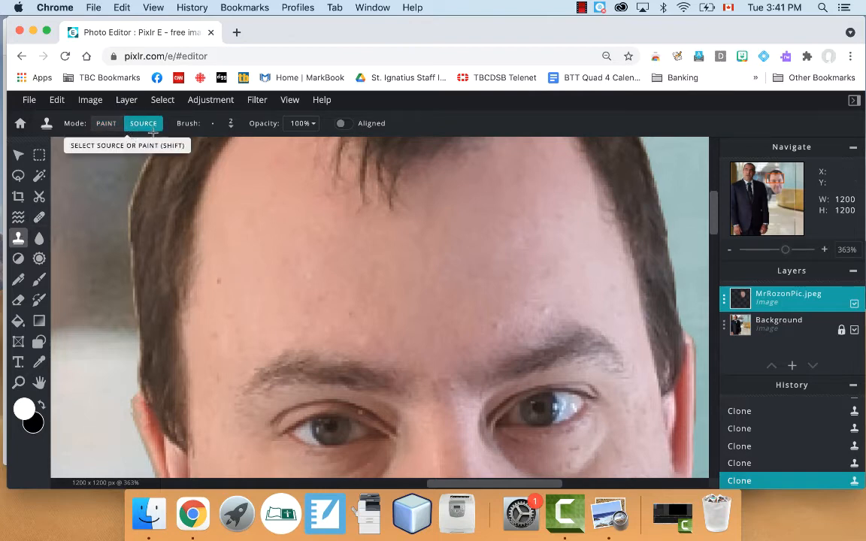
{"action": "left_click", "coordinate": [219, 281]}
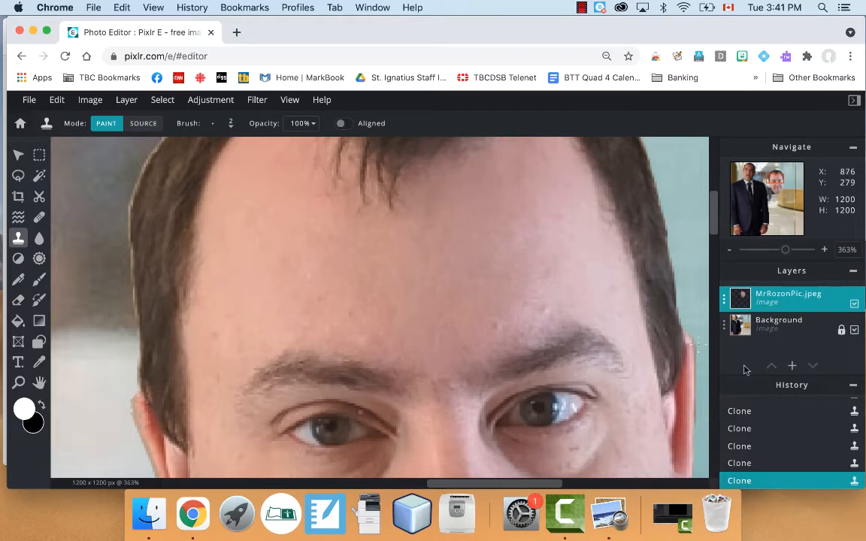
{"action": "left_click", "coordinate": [779, 463]}
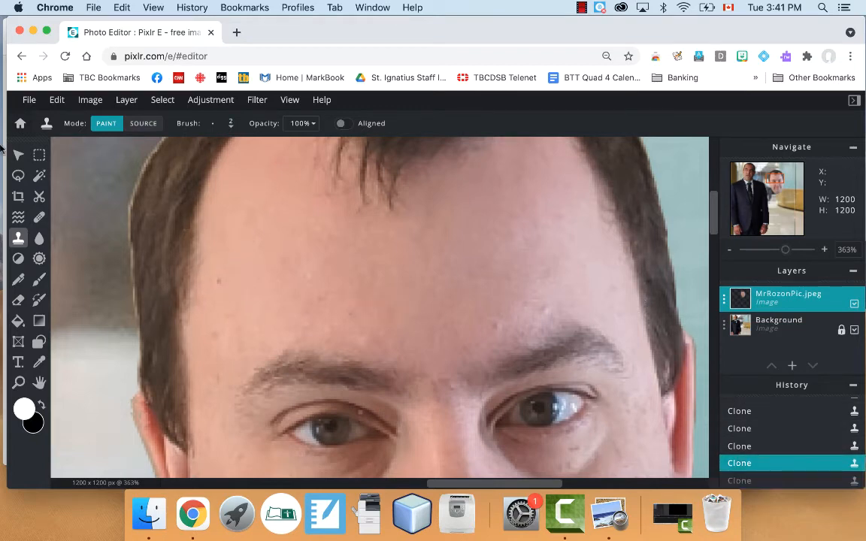
Remove the dark forehead spot near the hairline using the Heal tool's Patch method at size 12
{"action": "left_click", "coordinate": [40, 218]}
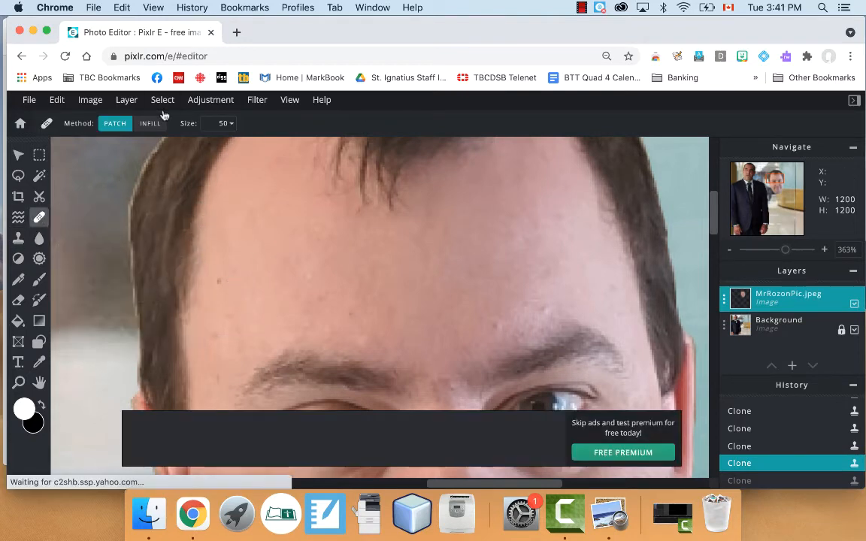
{"action": "left_click", "coordinate": [217, 124]}
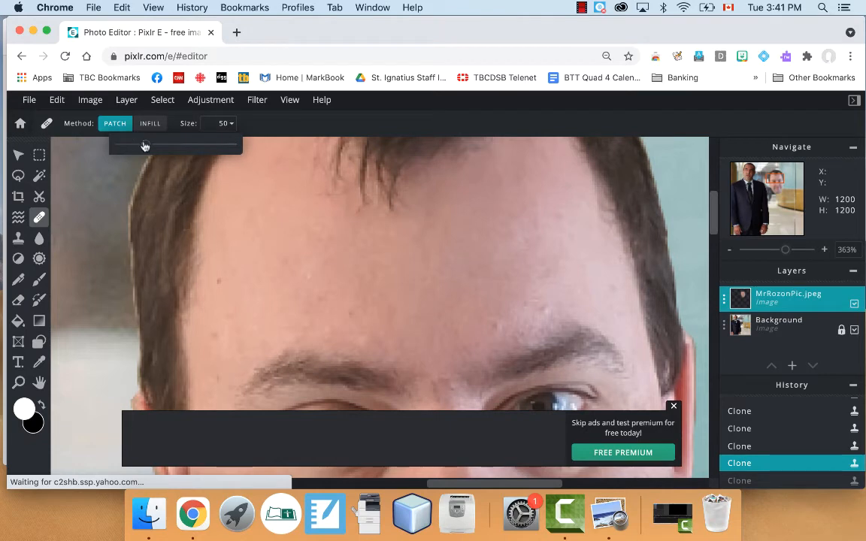
{"action": "left_click_drag", "start_coordinate": [143, 143], "coordinate": [141, 147]}
{"action": "left_click", "coordinate": [223, 283]}
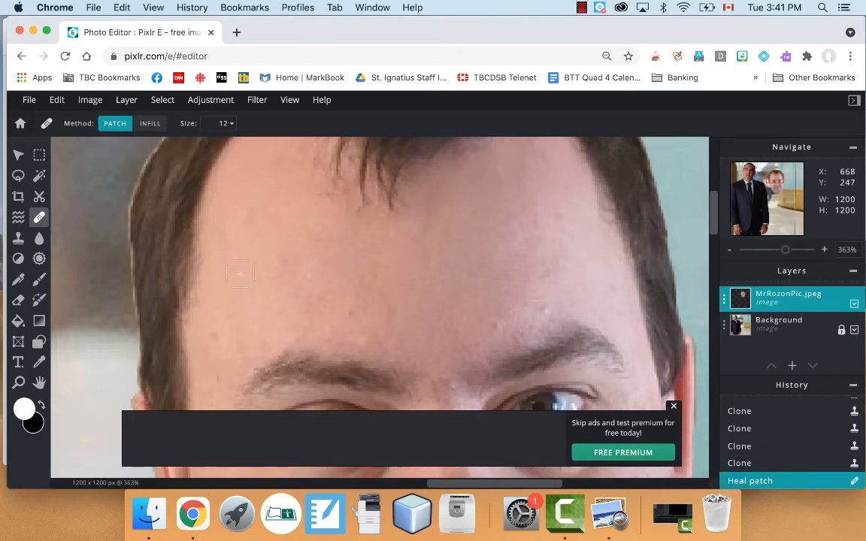
Heal more blemishes across the forehead and one on the cheek below the eye, using the Patch method
{"action": "left_click", "coordinate": [487, 319]}
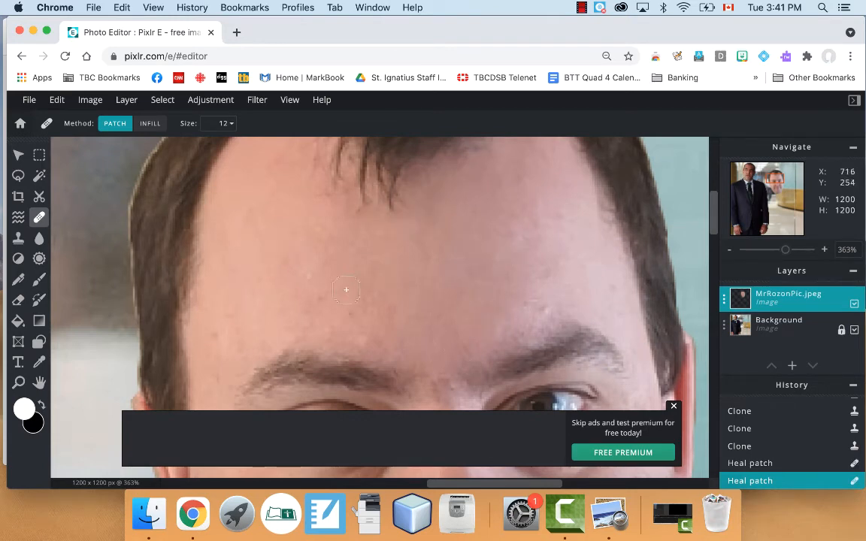
{"action": "left_click", "coordinate": [287, 269]}
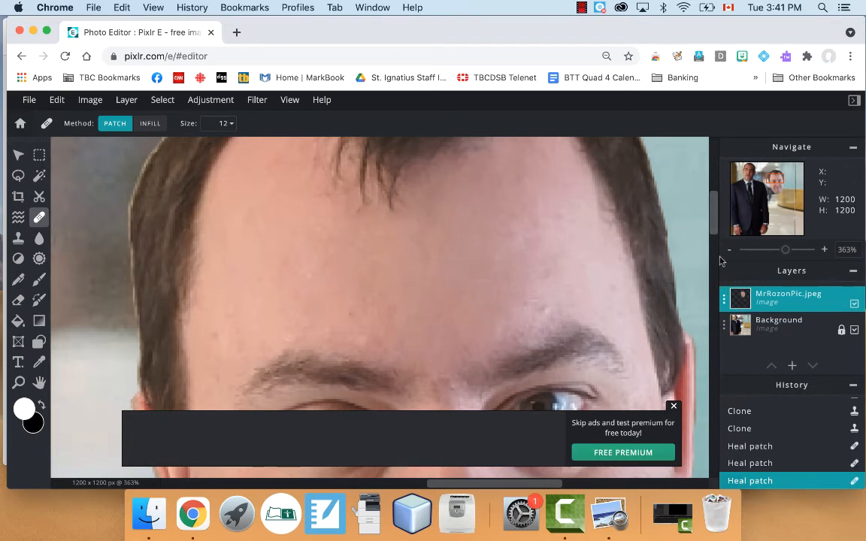
{"action": "left_click_drag", "start_coordinate": [714, 208], "coordinate": [727, 241]}
{"action": "left_click", "coordinate": [579, 275]}
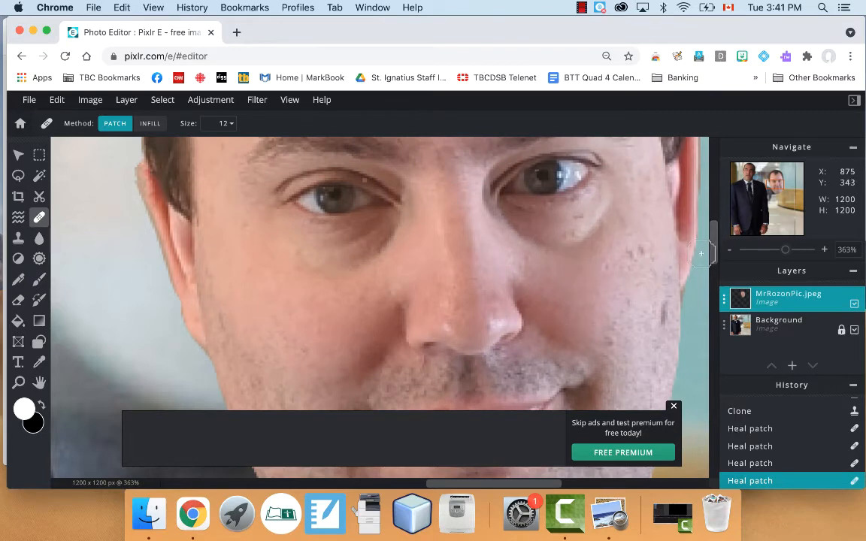
Dismiss the advertisement banner and move the cut-out head over the suited man's face, to about X -52, Y -279
{"action": "left_click_drag", "start_coordinate": [714, 238], "coordinate": [720, 203]}
{"action": "left_click_drag", "start_coordinate": [786, 250], "coordinate": [775, 250]}
{"action": "left_click_drag", "start_coordinate": [715, 216], "coordinate": [716, 237]}
{"action": "left_click", "coordinate": [674, 407]}
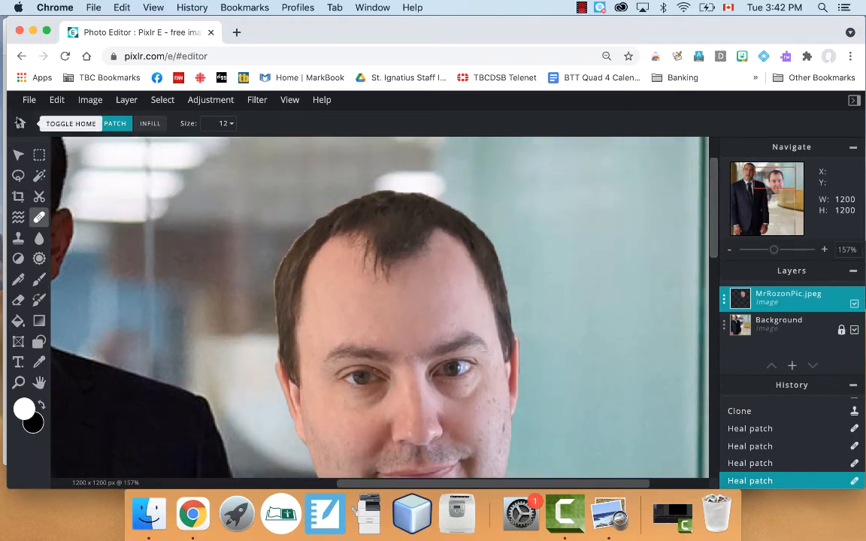
{"action": "left_click", "coordinate": [18, 155]}
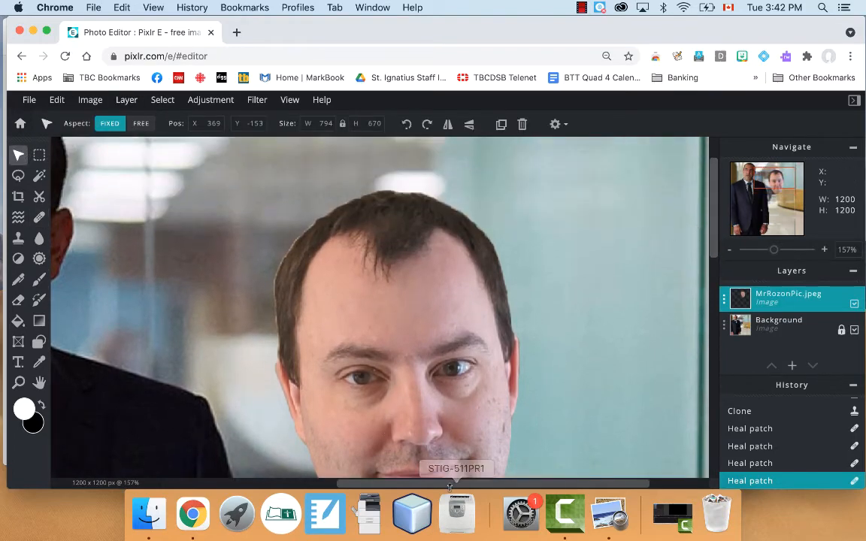
{"action": "left_click_drag", "start_coordinate": [450, 485], "coordinate": [360, 487]}
{"action": "left_click_drag", "start_coordinate": [588, 332], "coordinate": [442, 287]}
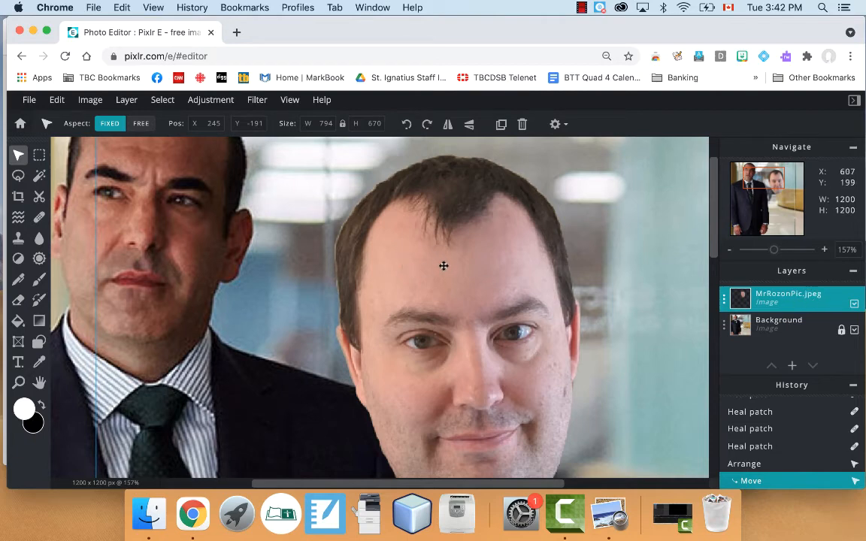
{"action": "left_click_drag", "start_coordinate": [443, 265], "coordinate": [334, 227]}
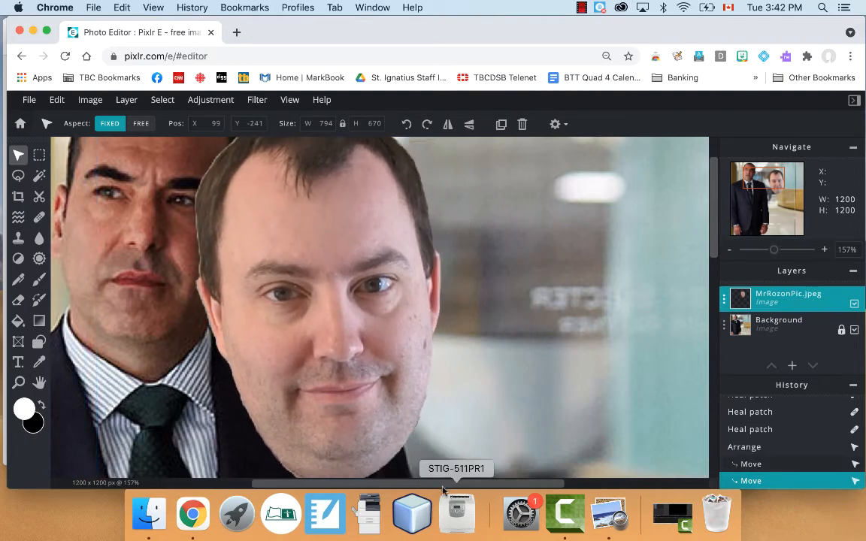
{"action": "left_click_drag", "start_coordinate": [443, 485], "coordinate": [355, 485]}
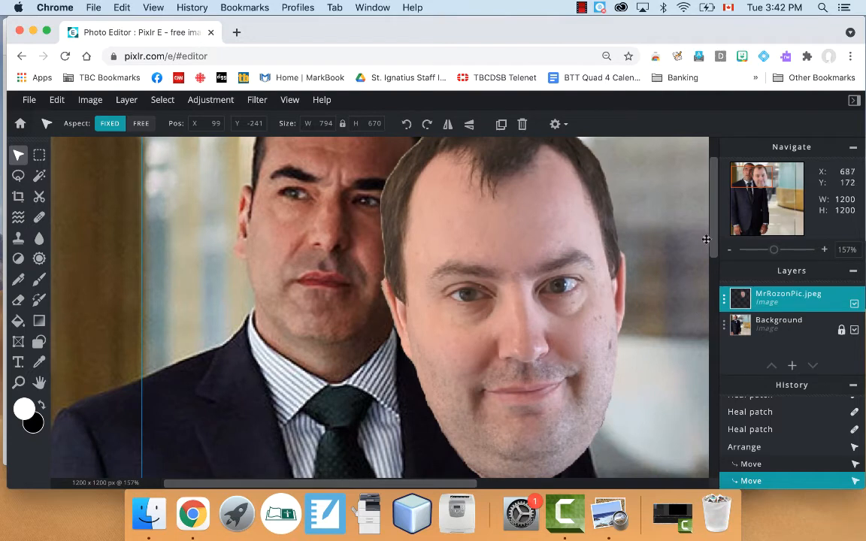
{"action": "left_click_drag", "start_coordinate": [715, 237], "coordinate": [715, 227]}
{"action": "left_click_drag", "start_coordinate": [499, 251], "coordinate": [316, 208]}
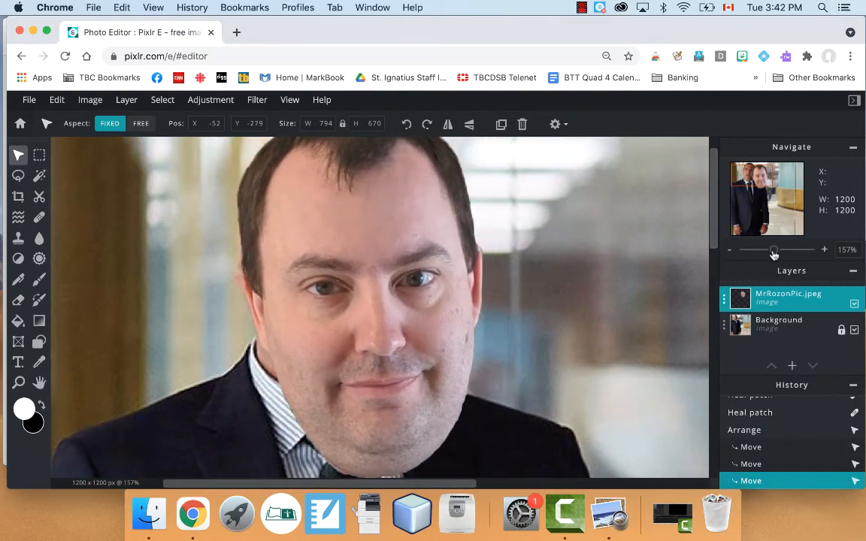
Move the cut-out head partly off the suited man's face, to about X 60, Y -233
{"action": "left_click_drag", "start_coordinate": [774, 255], "coordinate": [765, 251]}
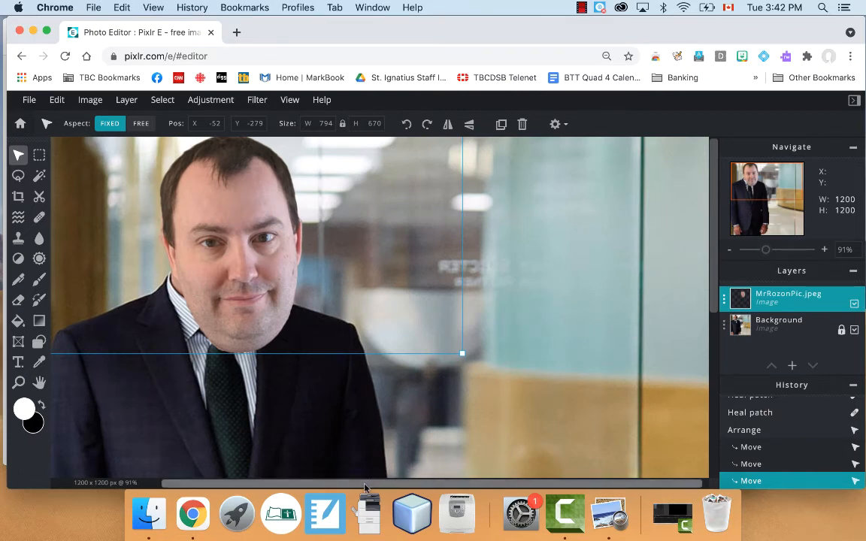
{"action": "left_click_drag", "start_coordinate": [261, 210], "coordinate": [319, 225]}
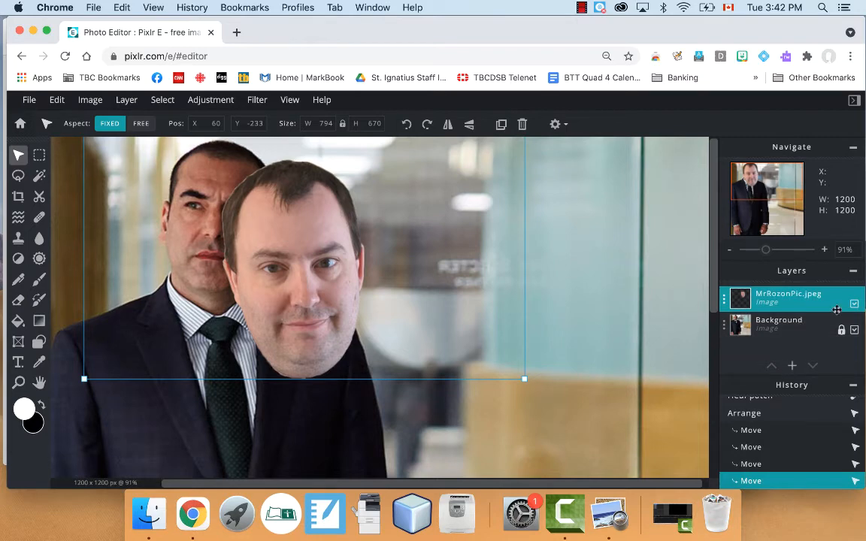
Set the cut-out head layer's transparency to 56 and move the head to about X 26, Y -224
{"action": "left_click", "coordinate": [806, 303]}
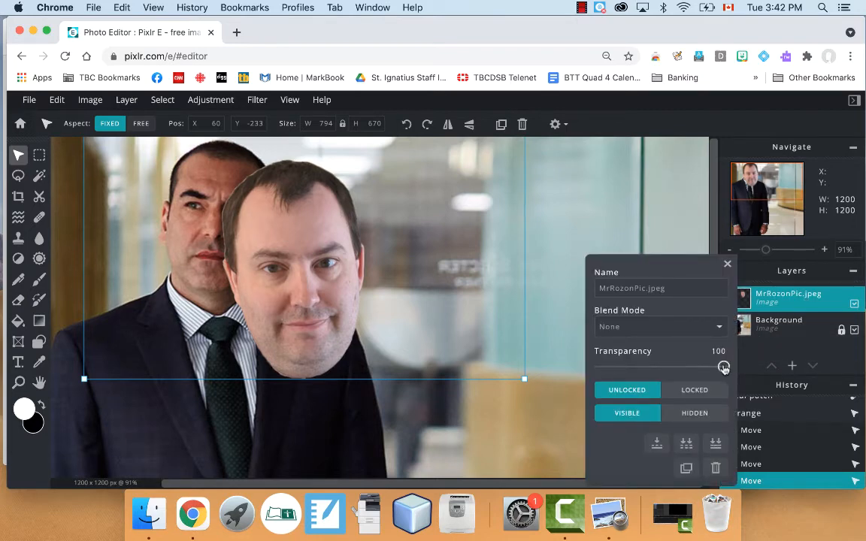
{"action": "left_click_drag", "start_coordinate": [723, 367], "coordinate": [669, 368]}
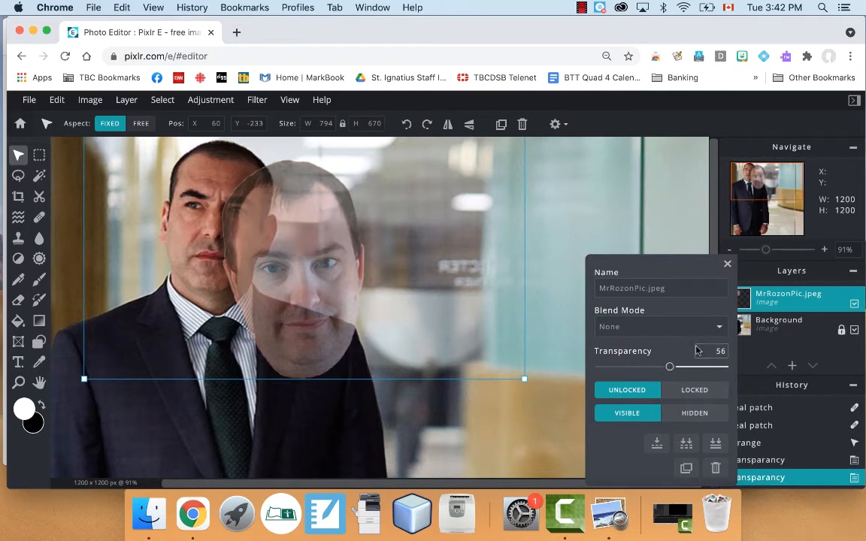
{"action": "left_click", "coordinate": [728, 263]}
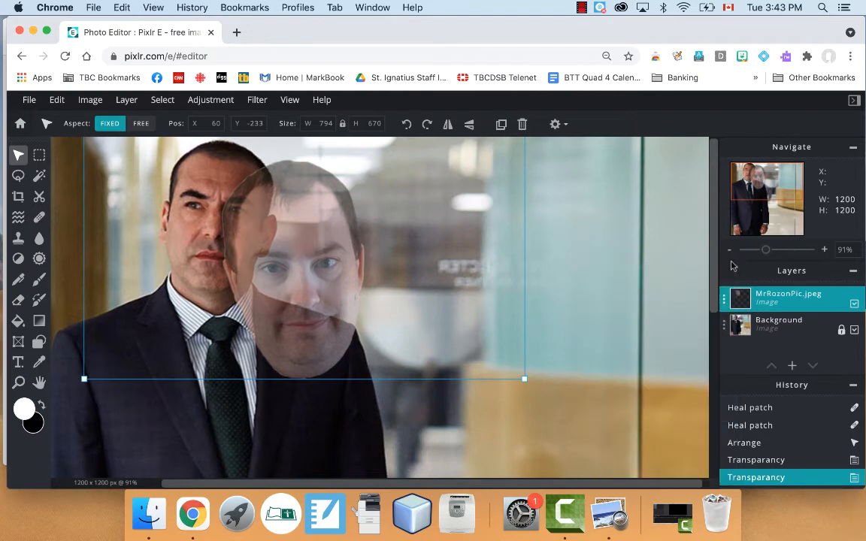
{"action": "left_click_drag", "start_coordinate": [322, 216], "coordinate": [303, 223]}
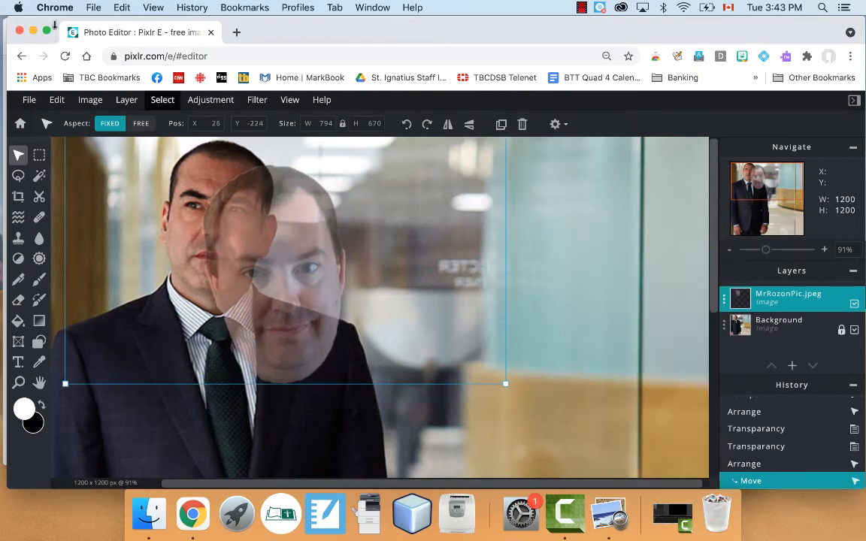
{"action": "left_click", "coordinate": [57, 101]}
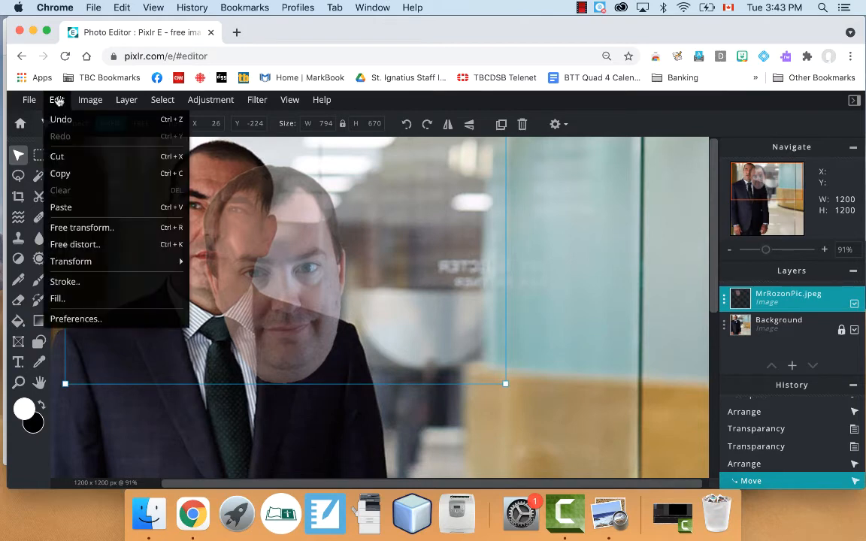
{"action": "left_click", "coordinate": [79, 243]}
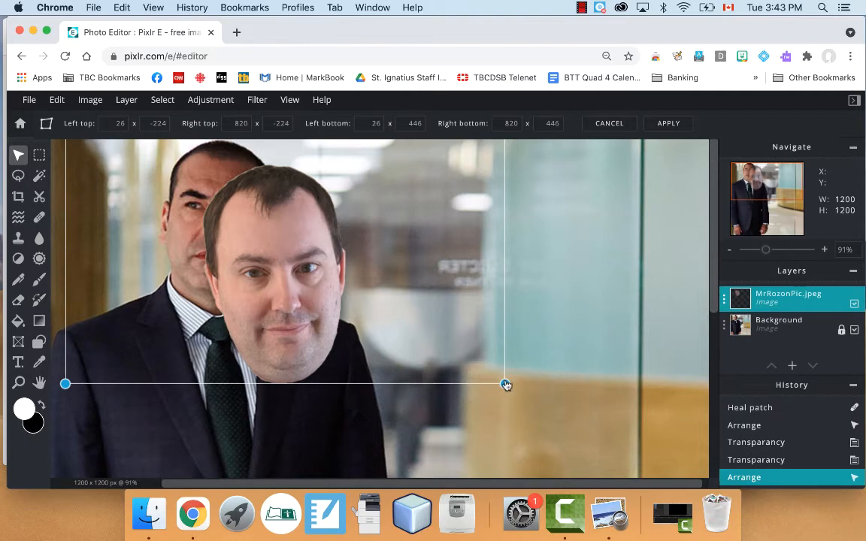
{"action": "mouse_move", "coordinate": [505, 386]}
{"action": "left_mouse_down"}
{"action": "mouse_move", "coordinate": [473, 356]}
{"action": "mouse_move", "coordinate": [489, 391]}
{"action": "mouse_move", "coordinate": [491, 379]}
{"action": "left_mouse_up"}
{"action": "left_click", "coordinate": [716, 299]}
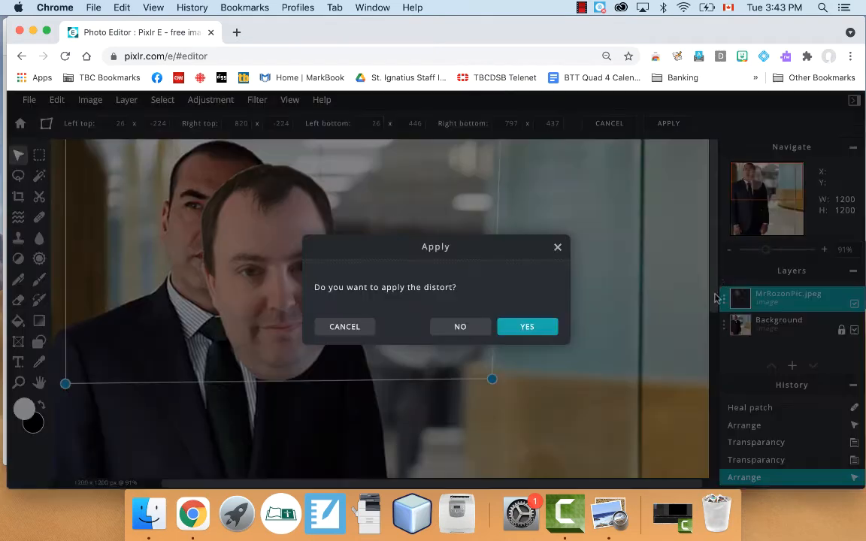
{"action": "left_click", "coordinate": [458, 332]}
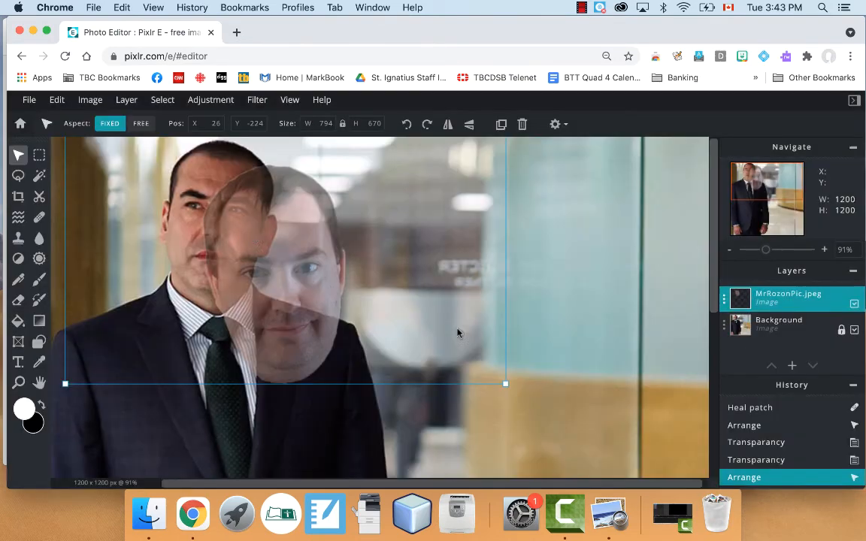
Scale the head down proportionally to about 634 × 535 and place it over the suited man's face, at about X 0, Y -214
{"action": "left_click_drag", "start_coordinate": [297, 245], "coordinate": [345, 302]}
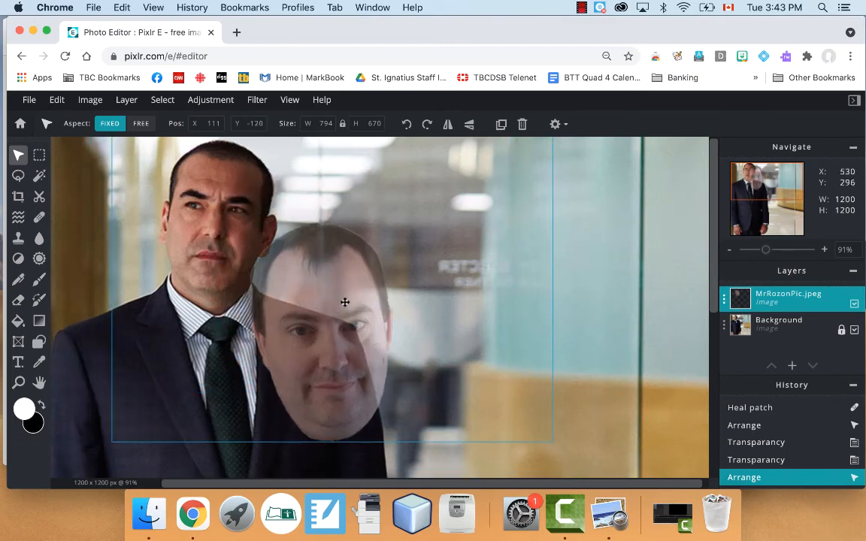
{"action": "left_click_drag", "start_coordinate": [111, 444], "coordinate": [208, 366]}
{"action": "left_click_drag", "start_coordinate": [342, 274], "coordinate": [186, 220]}
{"action": "left_click_drag", "start_coordinate": [405, 307], "coordinate": [413, 313]}
{"action": "left_click_drag", "start_coordinate": [236, 235], "coordinate": [230, 237]}
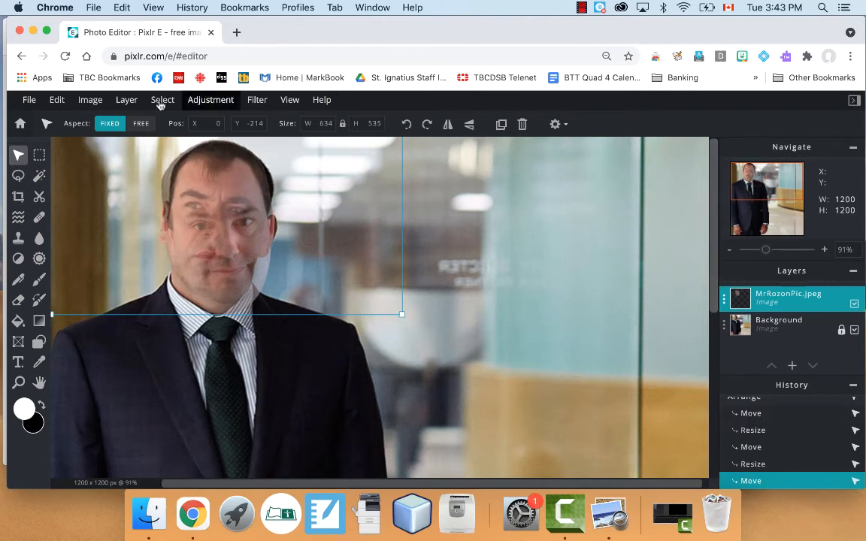
Rotate the head slightly clockwise with Free transform and align it over the suited man's face, at about X 90, Y -279
{"action": "left_click", "coordinate": [55, 99]}
{"action": "mouse_move", "coordinate": [118, 268]}
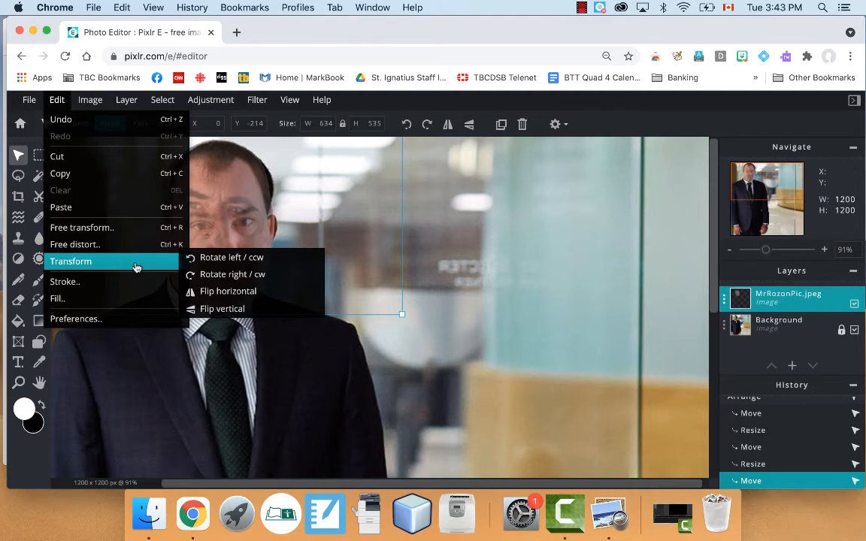
{"action": "left_click", "coordinate": [124, 227]}
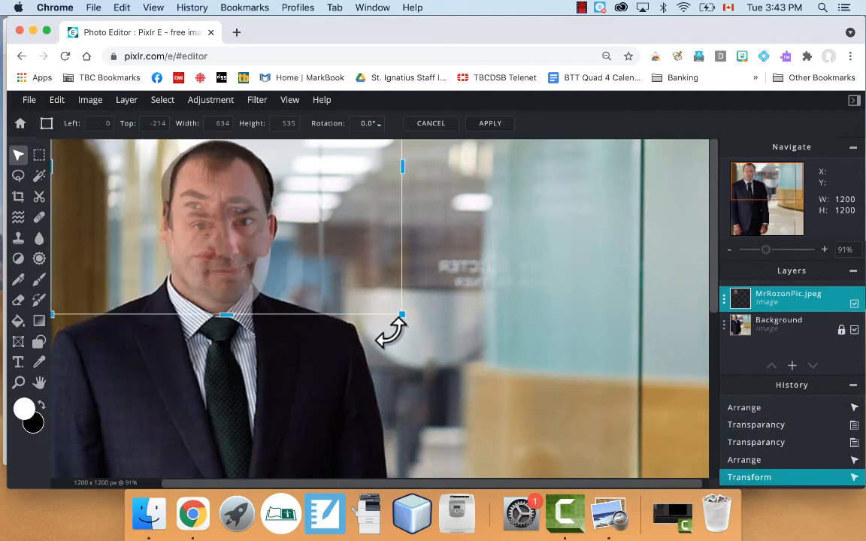
{"action": "left_click_drag", "start_coordinate": [391, 335], "coordinate": [339, 361]}
{"action": "mouse_move", "coordinate": [227, 227]}
{"action": "left_mouse_down"}
{"action": "mouse_move", "coordinate": [238, 215]}
{"action": "mouse_move", "coordinate": [242, 230]}
{"action": "left_mouse_up"}
{"action": "key", "text": "Return"}
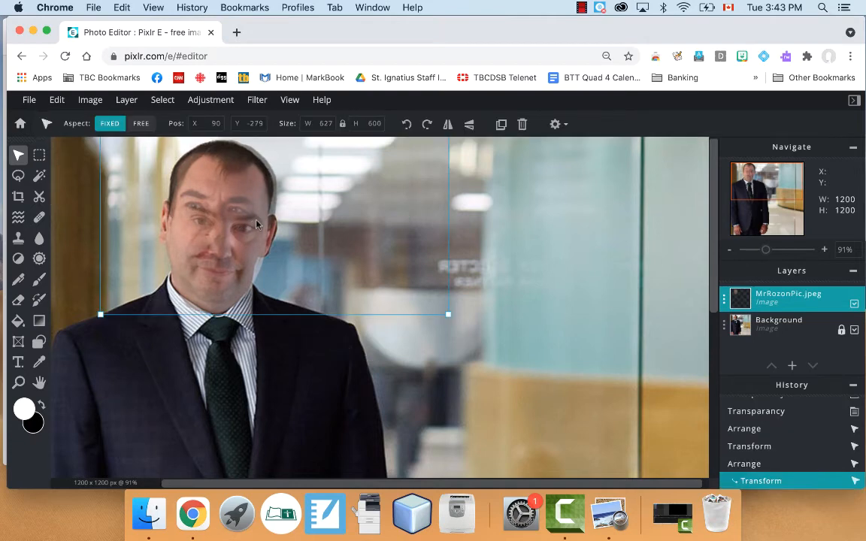
Set the head layer's transparency to 100 and refit the head at about 660 × 632, X 78, Y -306
{"action": "left_click", "coordinate": [798, 298]}
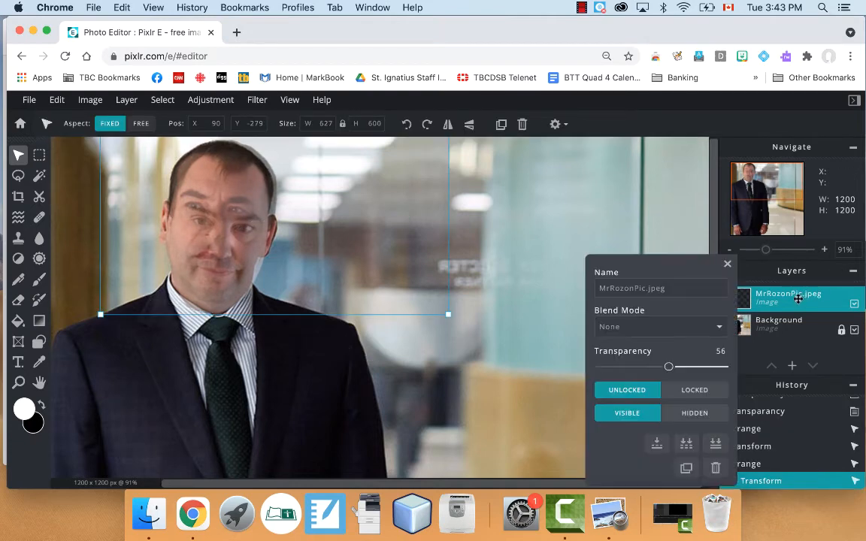
{"action": "left_click_drag", "start_coordinate": [669, 366], "coordinate": [744, 364]}
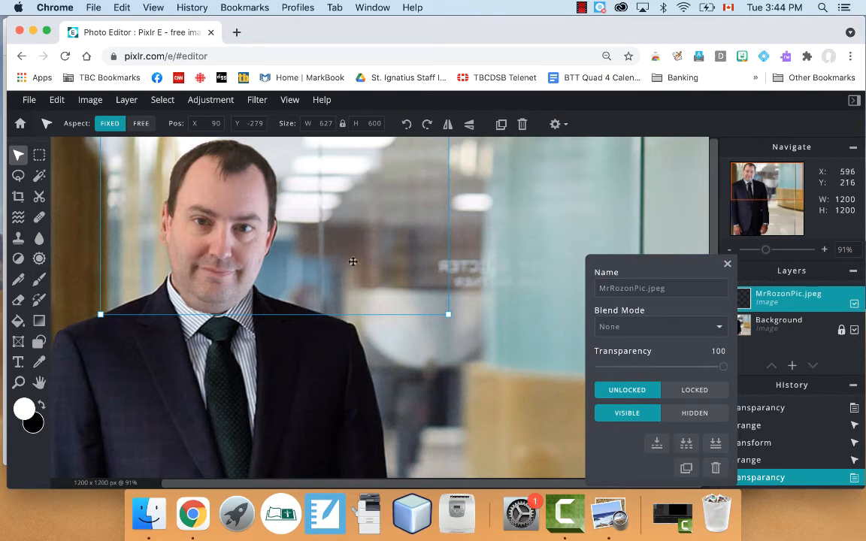
{"action": "left_click_drag", "start_coordinate": [449, 316], "coordinate": [466, 331]}
{"action": "left_click_drag", "start_coordinate": [257, 242], "coordinate": [251, 229]}
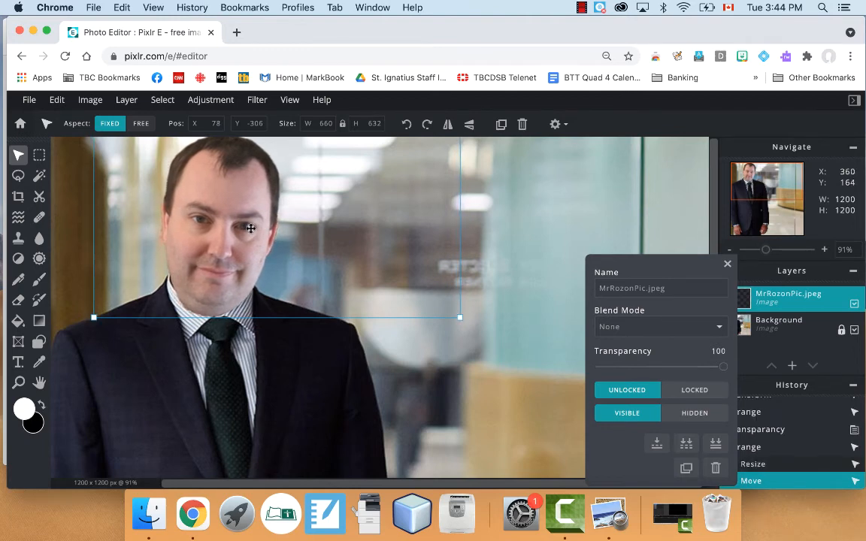
{"action": "left_click", "coordinate": [545, 242]}
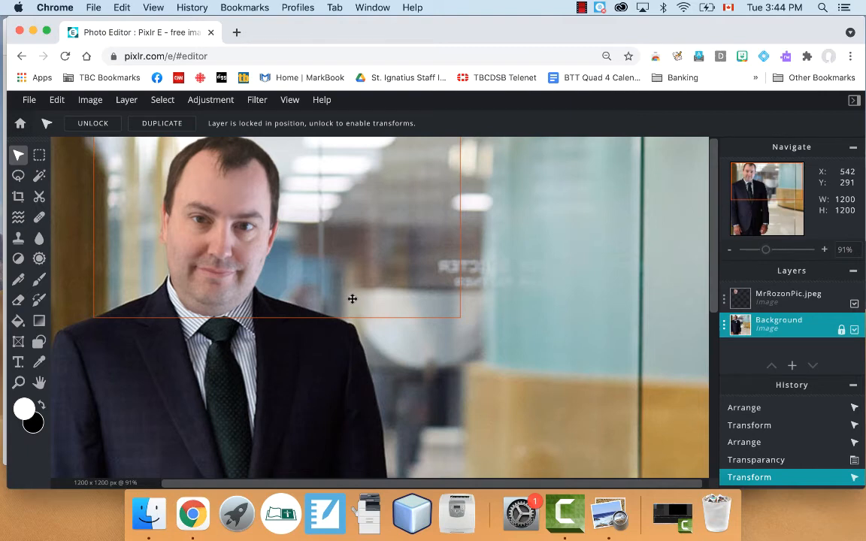
Erase the head layer's excess edge along the shirt collar with the soft Eraser at size 40, undoing the last two strokes
{"action": "left_click", "coordinate": [772, 297]}
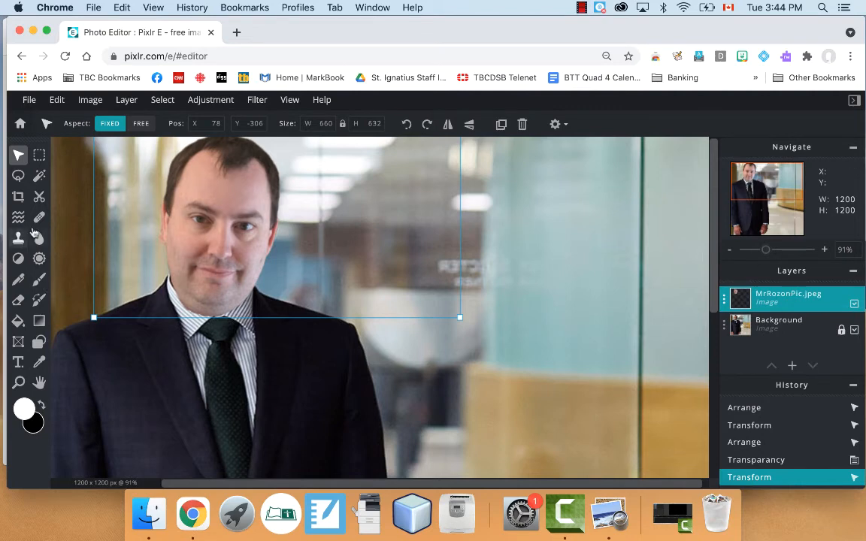
{"action": "left_click", "coordinate": [18, 300]}
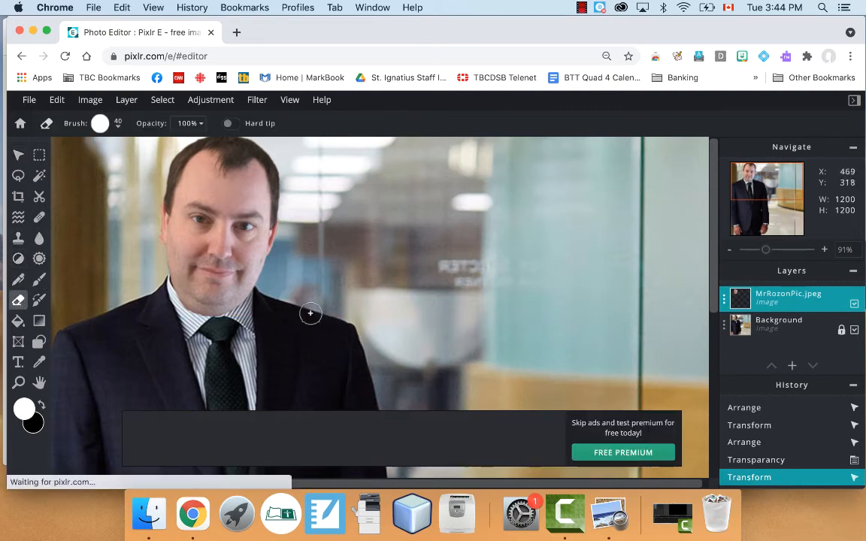
{"action": "left_click_drag", "start_coordinate": [766, 251], "coordinate": [778, 258]}
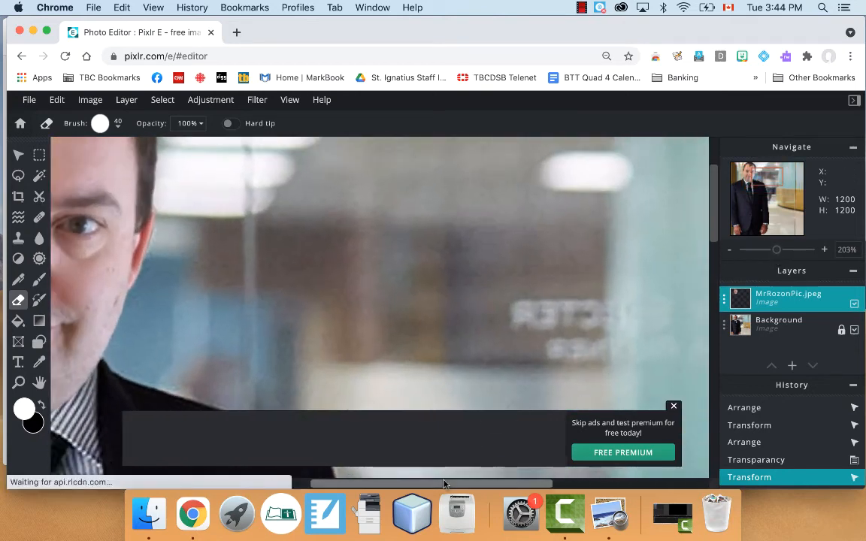
{"action": "left_click_drag", "start_coordinate": [444, 483], "coordinate": [355, 483]}
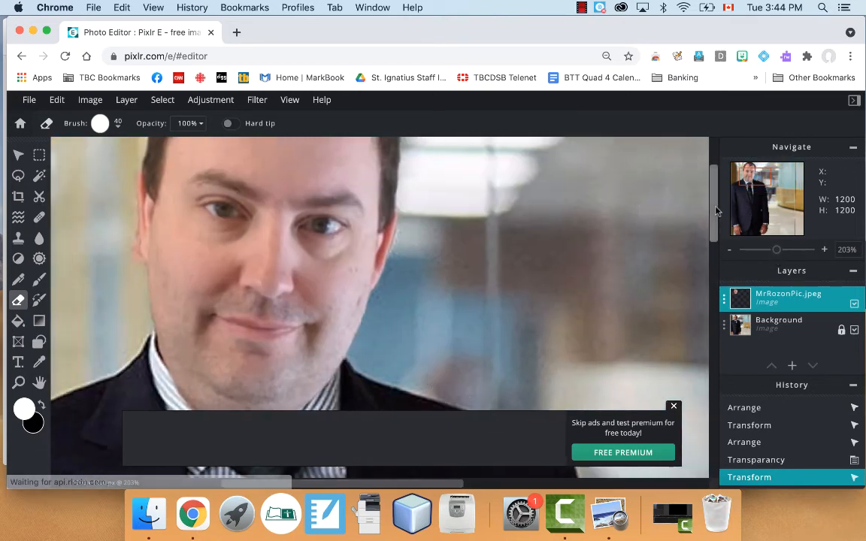
{"action": "left_click_drag", "start_coordinate": [717, 213], "coordinate": [717, 233]}
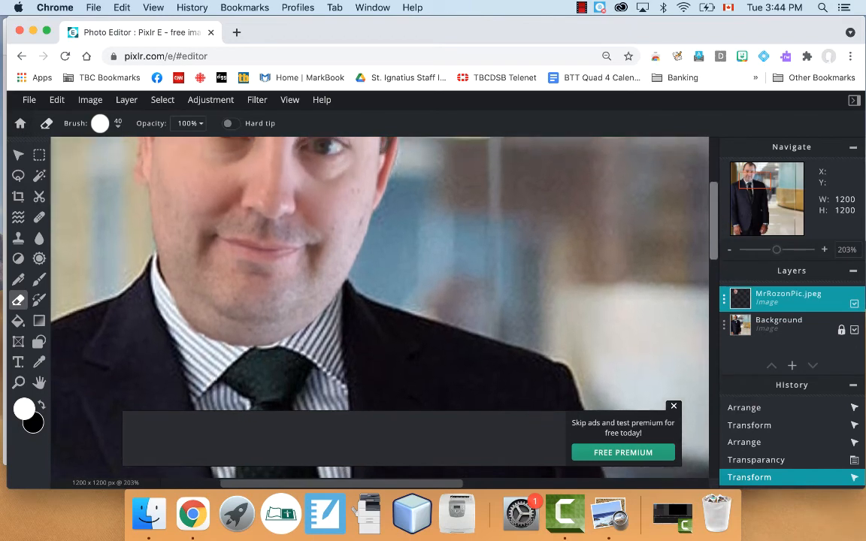
{"action": "left_click", "coordinate": [673, 408]}
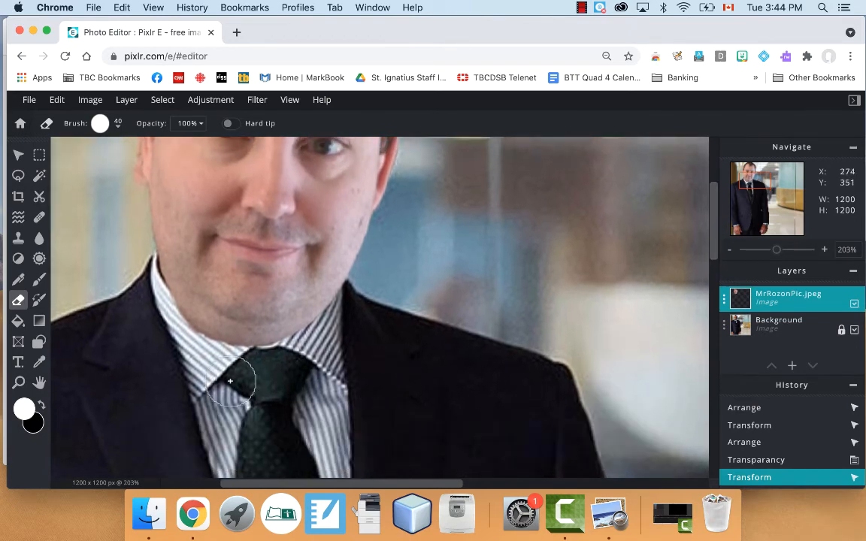
{"action": "mouse_move", "coordinate": [155, 314]}
{"action": "left_mouse_down"}
{"action": "mouse_move", "coordinate": [201, 365]}
{"action": "mouse_move", "coordinate": [219, 367]}
{"action": "mouse_move", "coordinate": [172, 339]}
{"action": "left_mouse_up"}
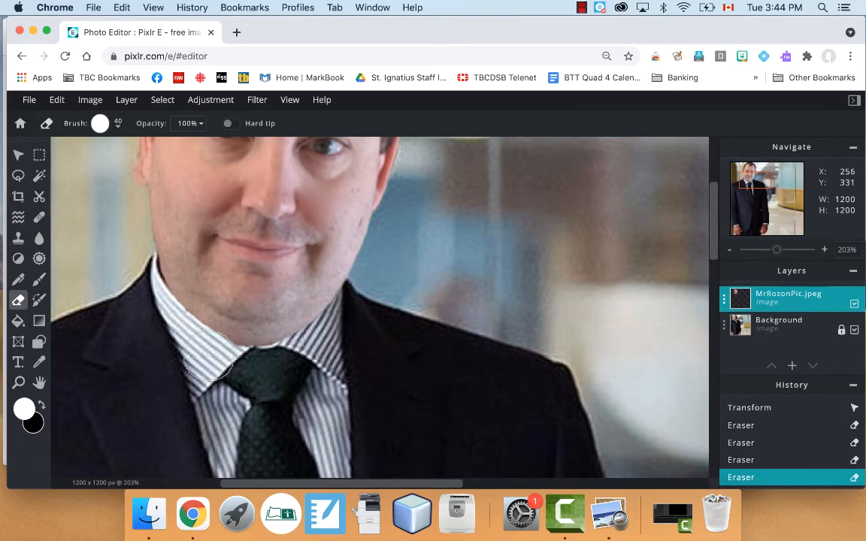
{"action": "left_click_drag", "start_coordinate": [225, 368], "coordinate": [287, 365]}
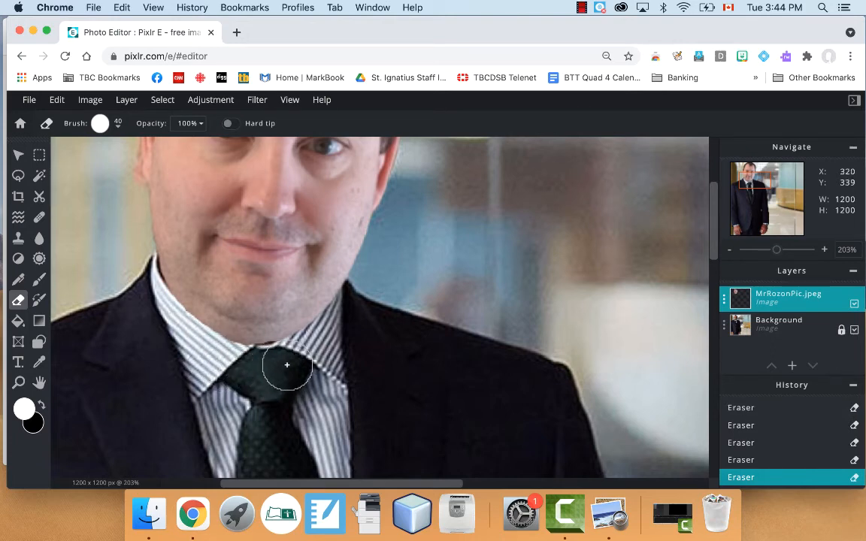
{"action": "left_click", "coordinate": [771, 459]}
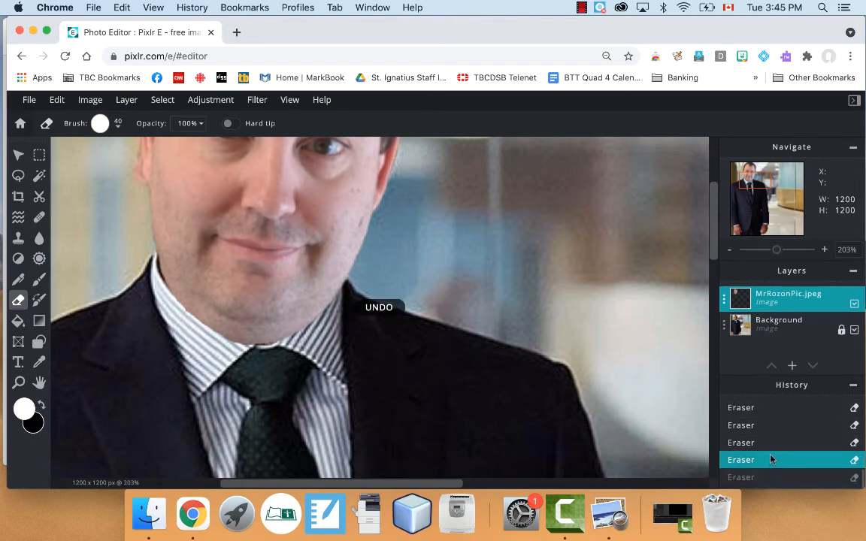
{"action": "left_click", "coordinate": [774, 443]}
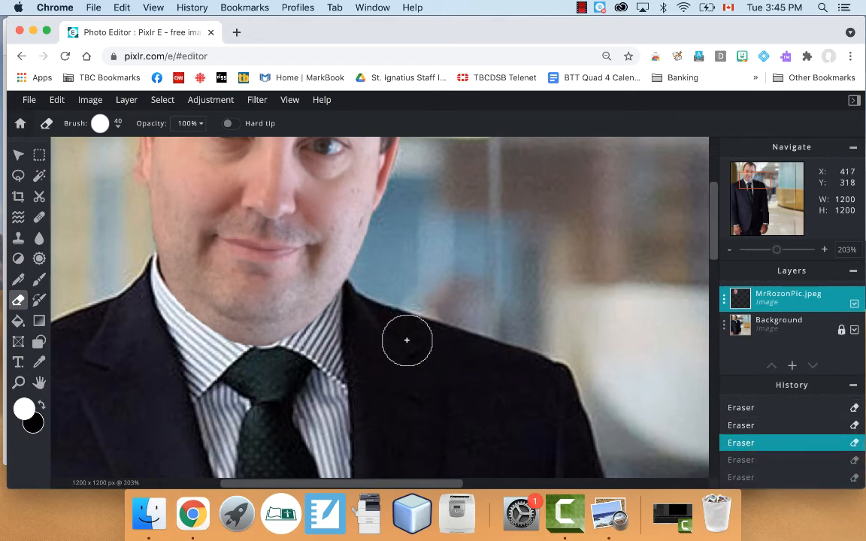
Hide and reshow the head layer to compare the new head with the original in the whole picture
{"action": "mouse_move", "coordinate": [716, 231]}
{"action": "left_mouse_down"}
{"action": "mouse_move", "coordinate": [717, 194]}
{"action": "mouse_move", "coordinate": [718, 232]}
{"action": "left_mouse_up"}
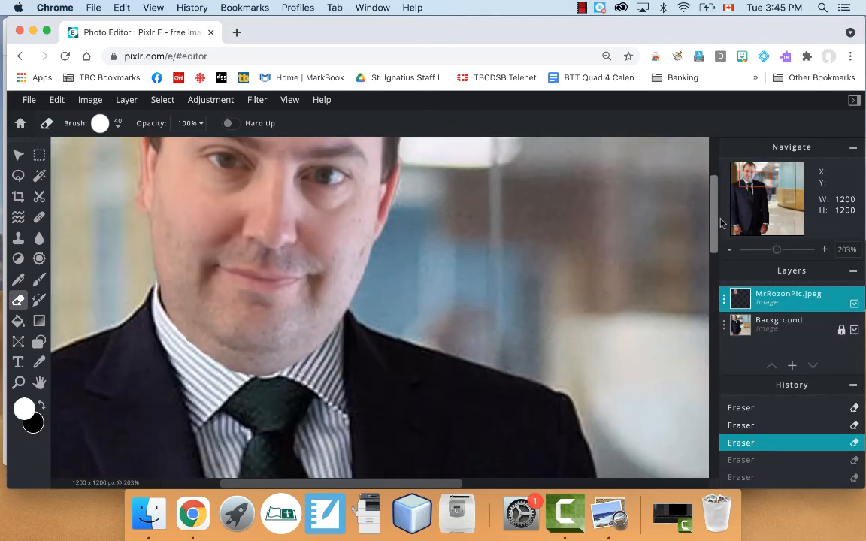
{"action": "left_click_drag", "start_coordinate": [778, 256], "coordinate": [756, 256]}
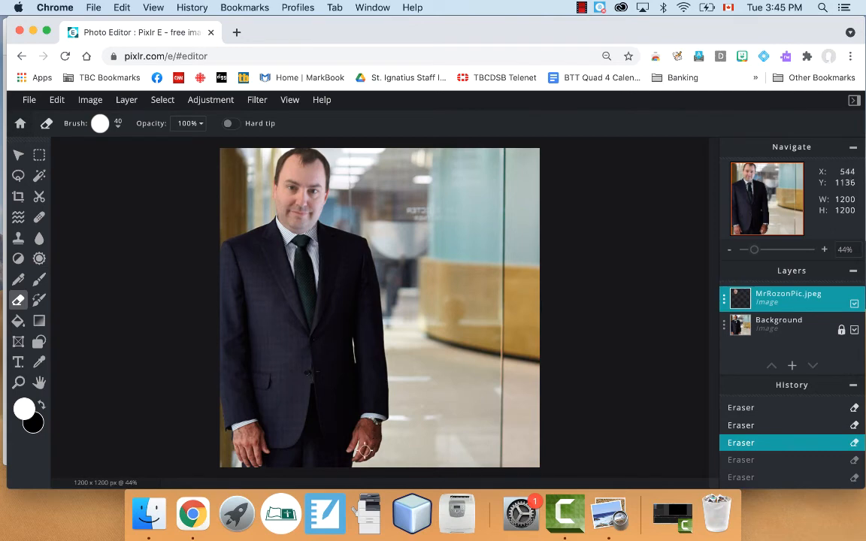
{"action": "left_click", "coordinate": [854, 304]}
{"action": "left_click", "coordinate": [854, 304]}
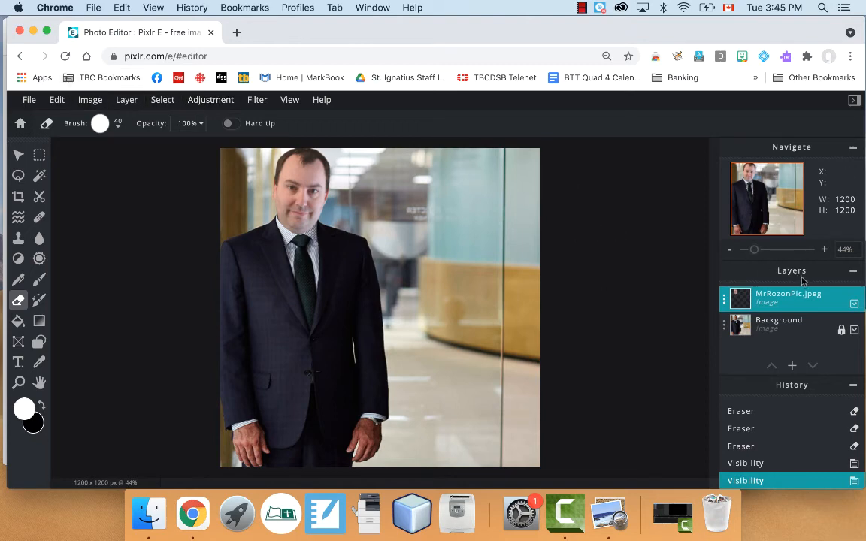
Raise the red and lower the green midtones of the head layer slightly with Color balance, and compare before and after
{"action": "left_click", "coordinate": [208, 105]}
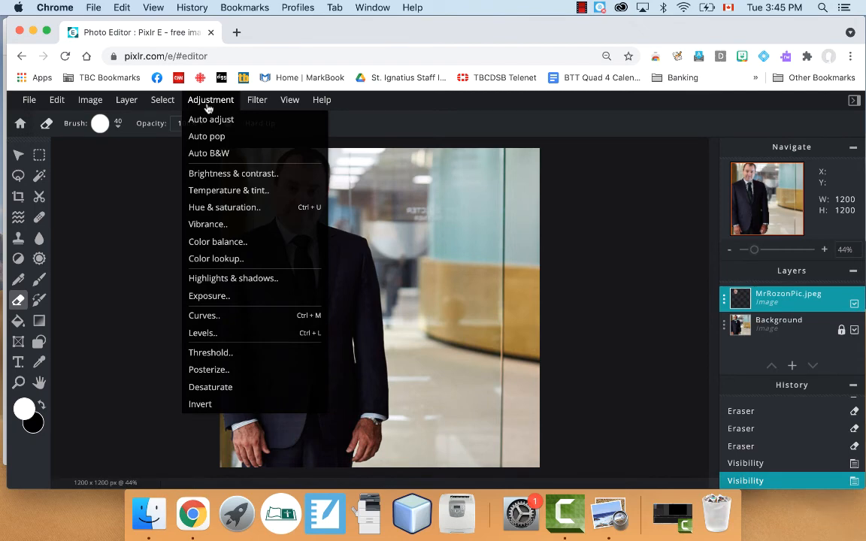
{"action": "left_click", "coordinate": [220, 242]}
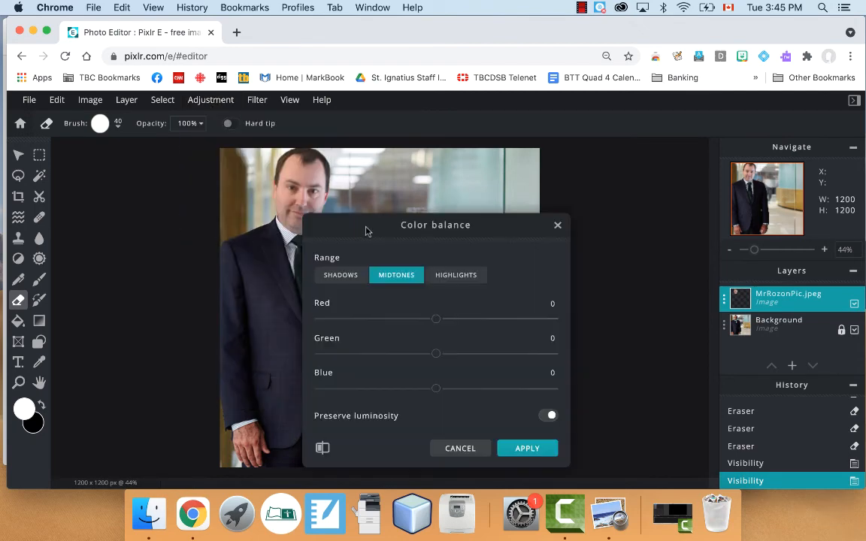
{"action": "left_click_drag", "start_coordinate": [438, 324], "coordinate": [455, 325]}
{"action": "mouse_move", "coordinate": [442, 357]}
{"action": "left_mouse_down"}
{"action": "mouse_move", "coordinate": [498, 354]}
{"action": "mouse_move", "coordinate": [428, 354]}
{"action": "left_mouse_up"}
{"action": "left_click", "coordinate": [527, 448]}
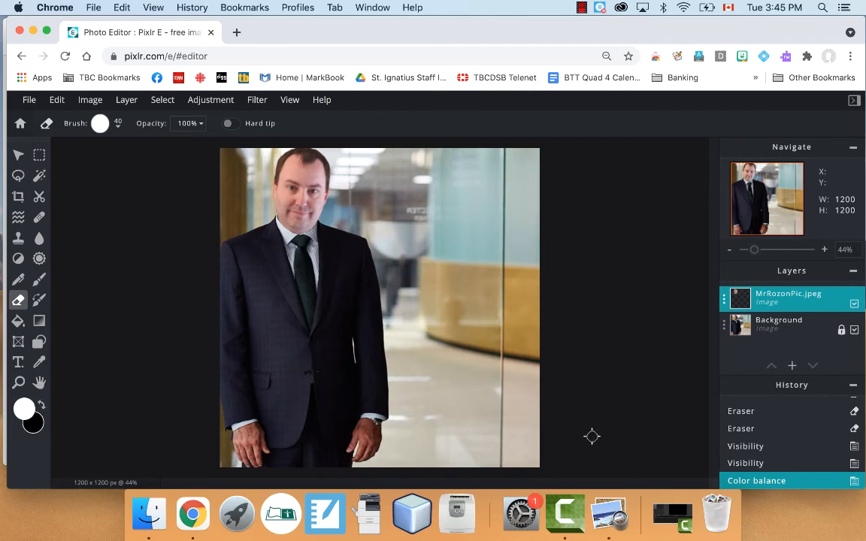
{"action": "left_click", "coordinate": [782, 464]}
{"action": "left_click", "coordinate": [783, 481]}
Set the head layer's brightness to -27 and contrast to 25, and compare the picture before and after the colour adjustments
{"action": "left_click", "coordinate": [207, 101]}
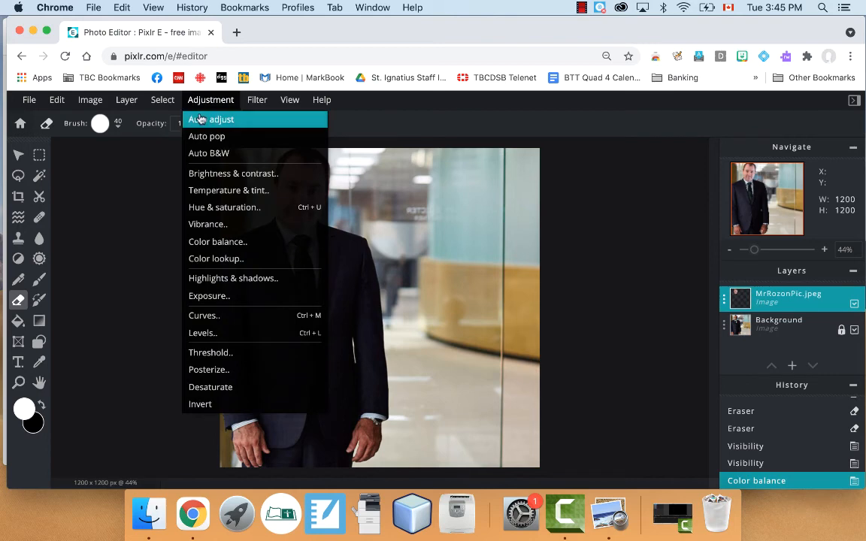
{"action": "left_click", "coordinate": [202, 171]}
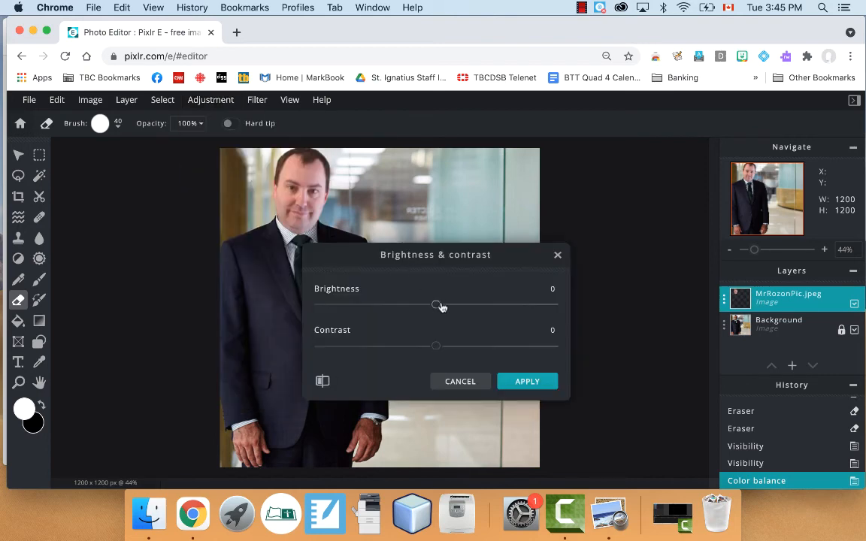
{"action": "left_click_drag", "start_coordinate": [442, 307], "coordinate": [413, 305]}
{"action": "left_click_drag", "start_coordinate": [437, 349], "coordinate": [466, 359]}
{"action": "left_click_drag", "start_coordinate": [412, 309], "coordinate": [404, 312]}
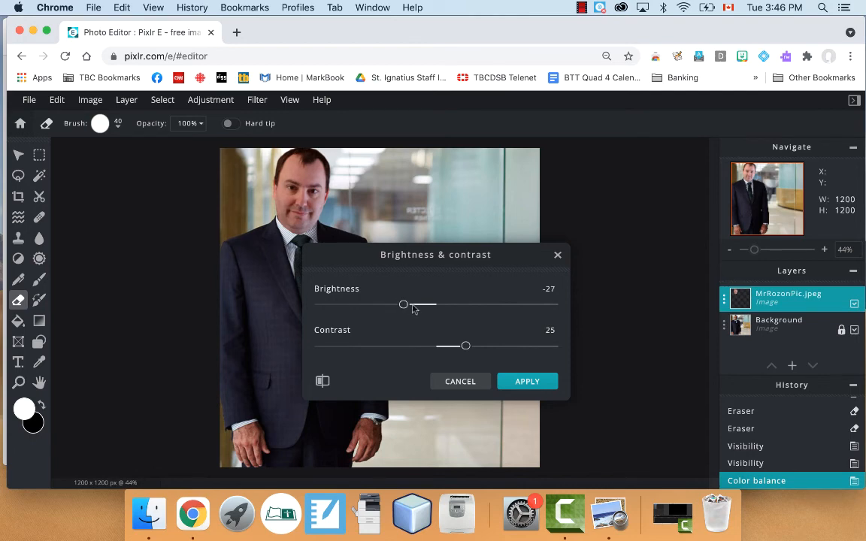
{"action": "left_click", "coordinate": [533, 384]}
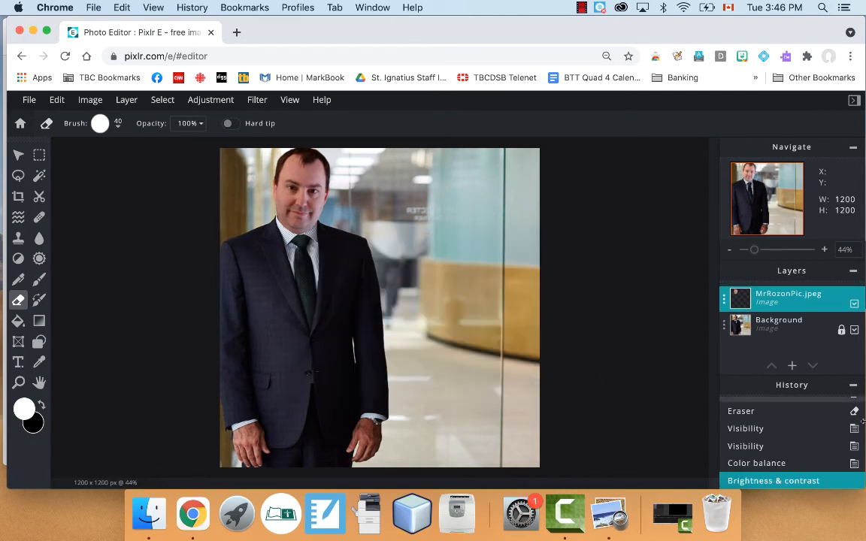
{"action": "left_click", "coordinate": [765, 449]}
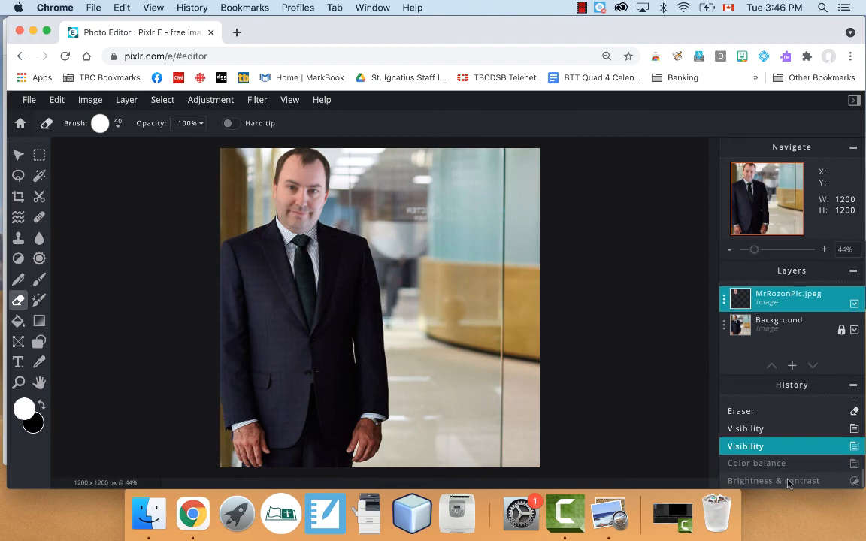
{"action": "left_click", "coordinate": [787, 482]}
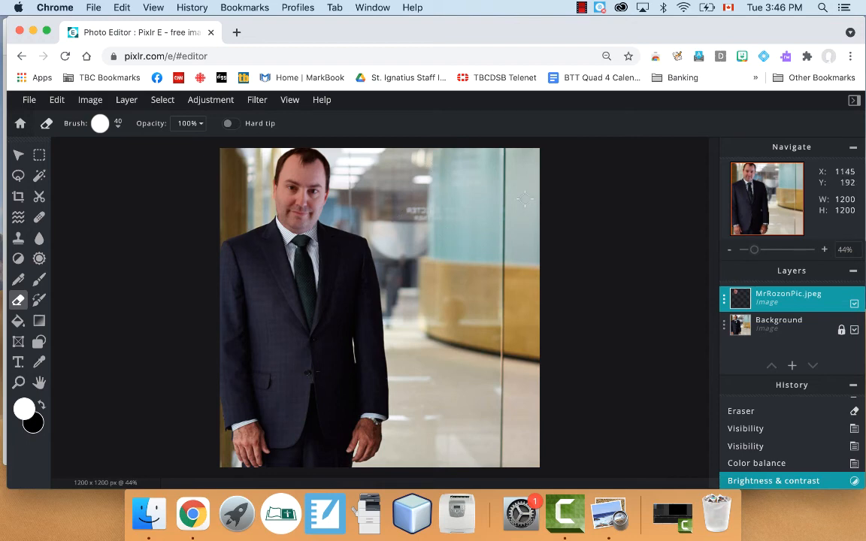
{"action": "left_click", "coordinate": [92, 100]}
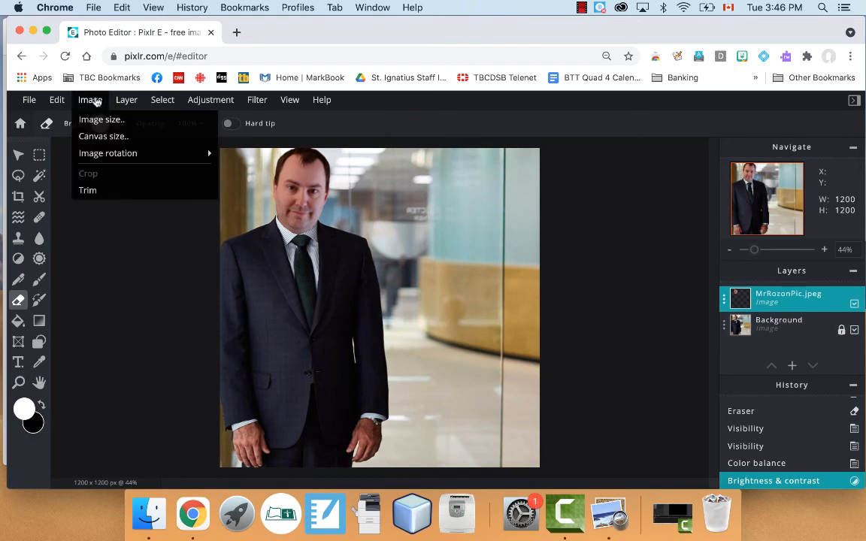
{"action": "mouse_move", "coordinate": [127, 100]}
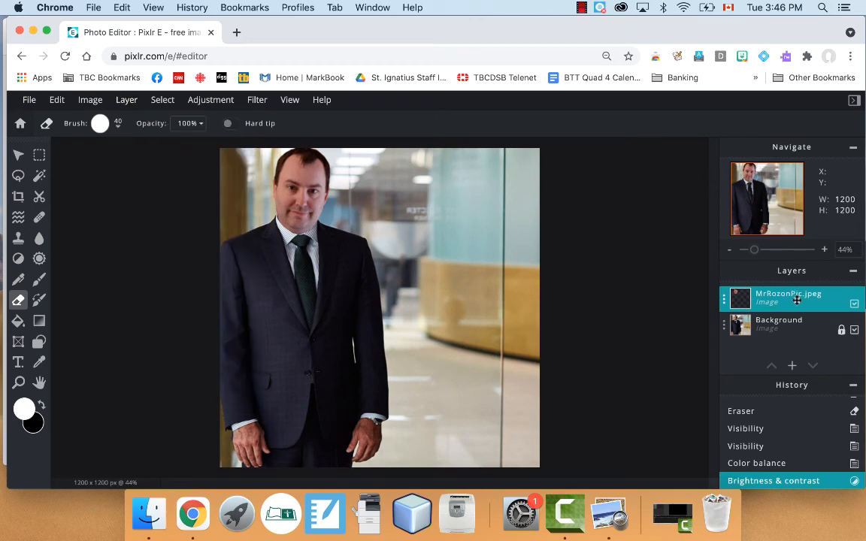
{"action": "left_click", "coordinate": [18, 176]}
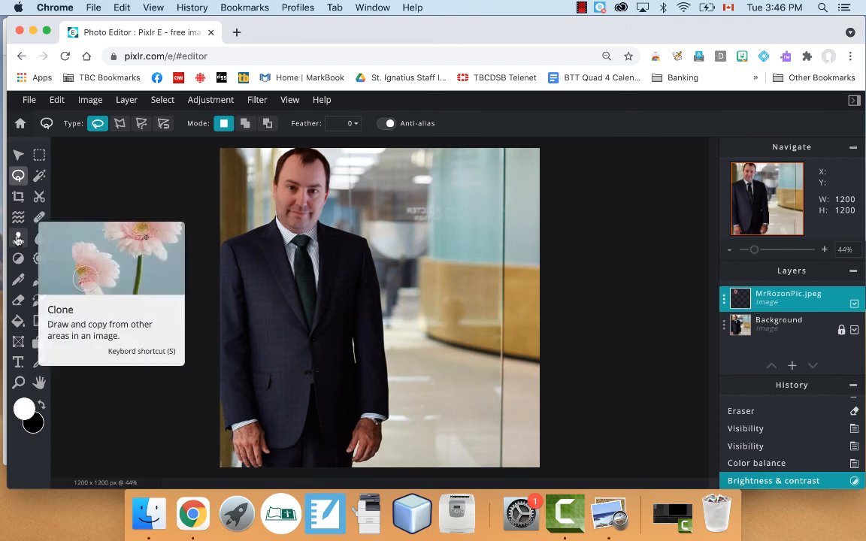
{"action": "left_click", "coordinate": [19, 238]}
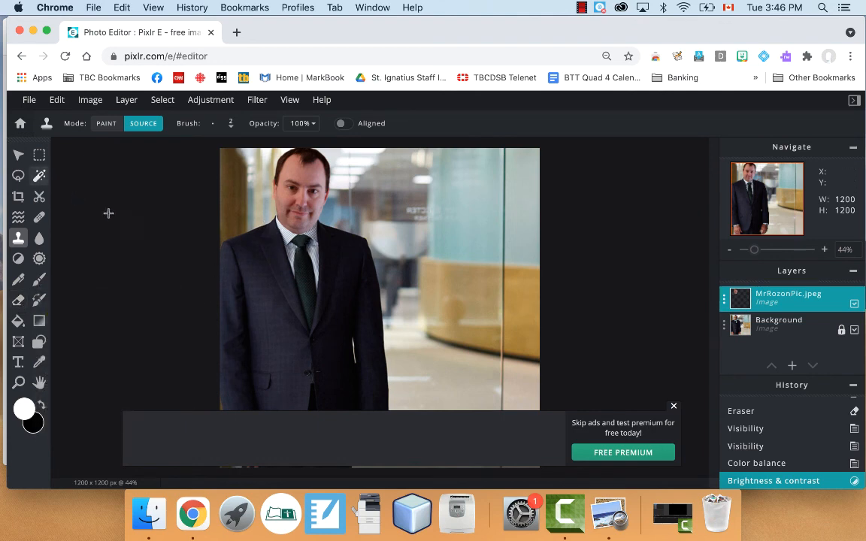
{"action": "left_click", "coordinate": [674, 408]}
Flatten the image so the head layer and the background become a single layer
{"action": "left_click", "coordinate": [57, 100]}
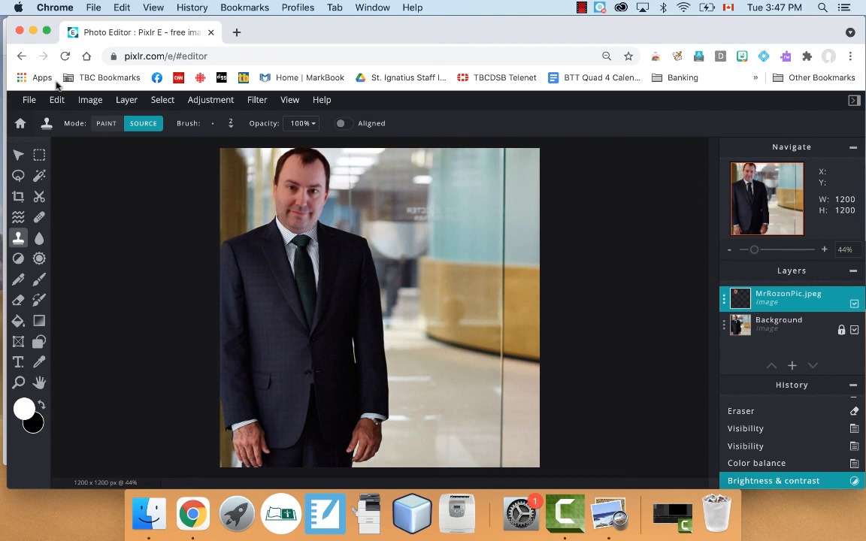
{"action": "left_click", "coordinate": [92, 102]}
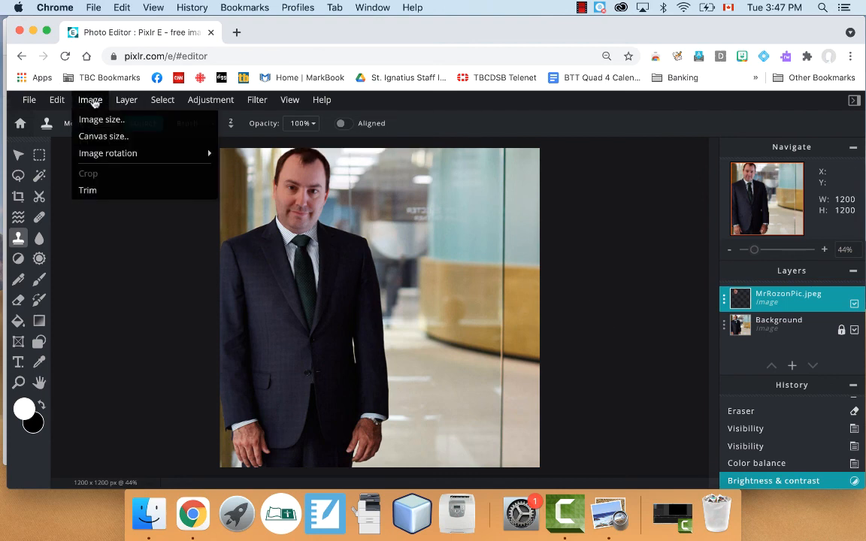
{"action": "mouse_move", "coordinate": [26, 99]}
{"action": "mouse_move", "coordinate": [62, 230]}
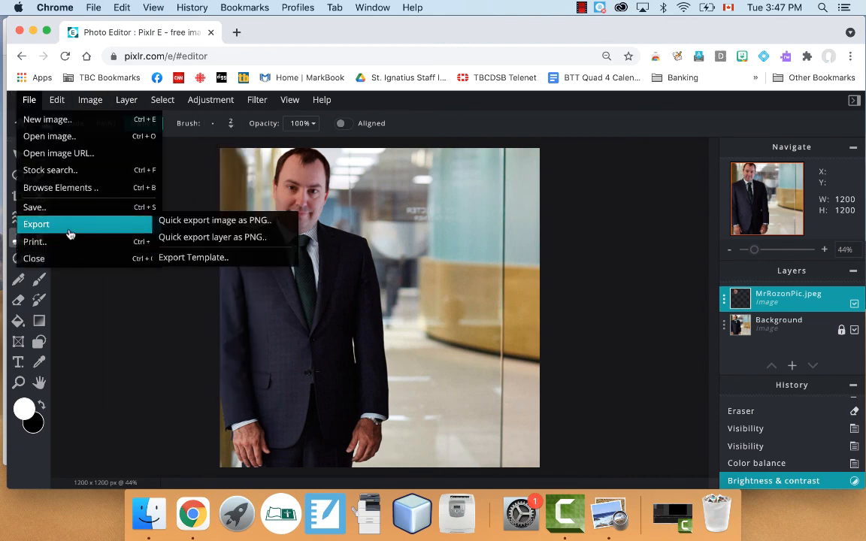
{"action": "mouse_move", "coordinate": [120, 101]}
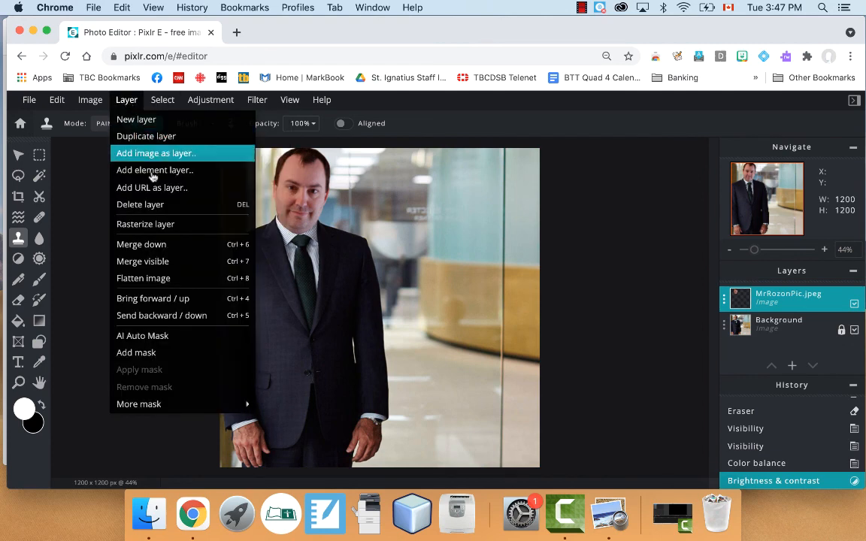
{"action": "left_click", "coordinate": [154, 278]}
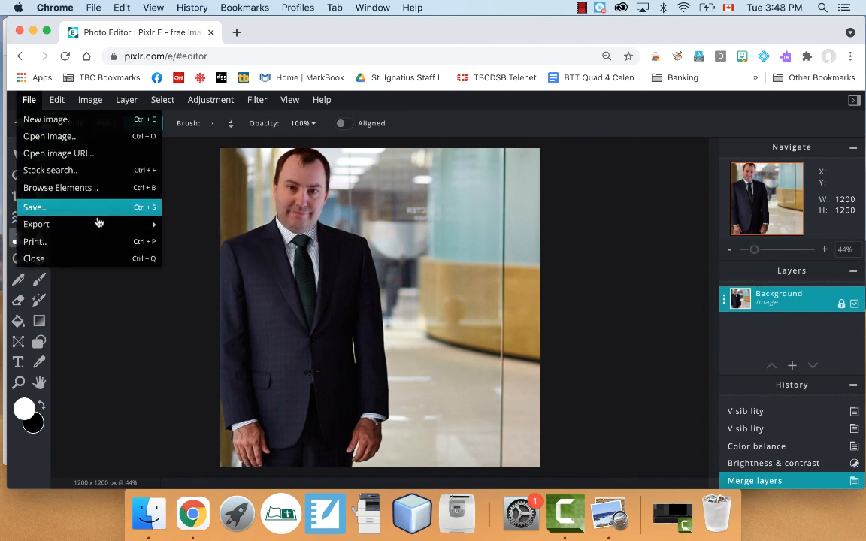
Quick export the flattened image as a PNG named LittRozon.png to the Desktop
{"action": "left_click", "coordinate": [100, 224]}
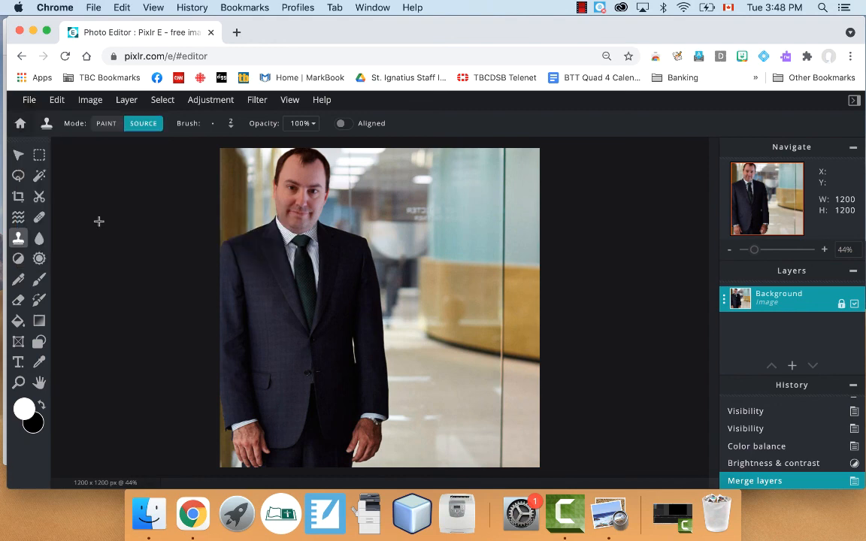
{"action": "left_click", "coordinate": [28, 99]}
{"action": "mouse_move", "coordinate": [106, 224]}
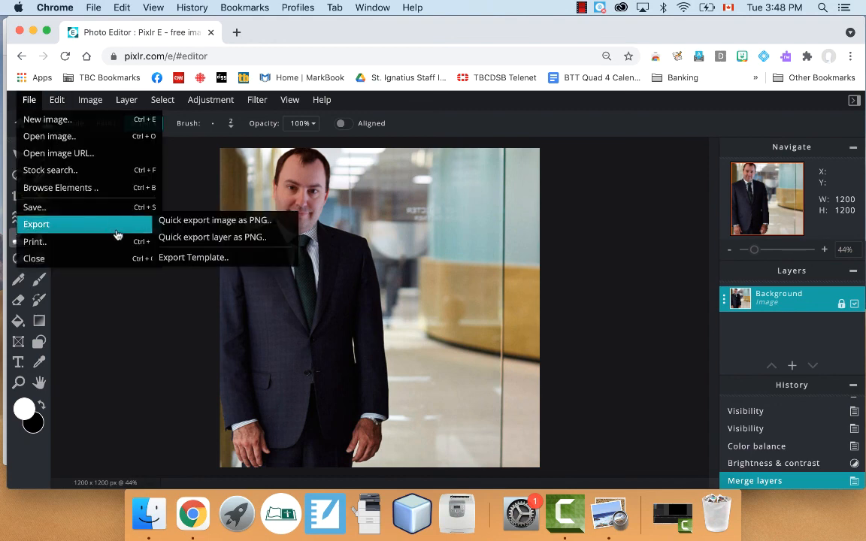
{"action": "left_click", "coordinate": [216, 224]}
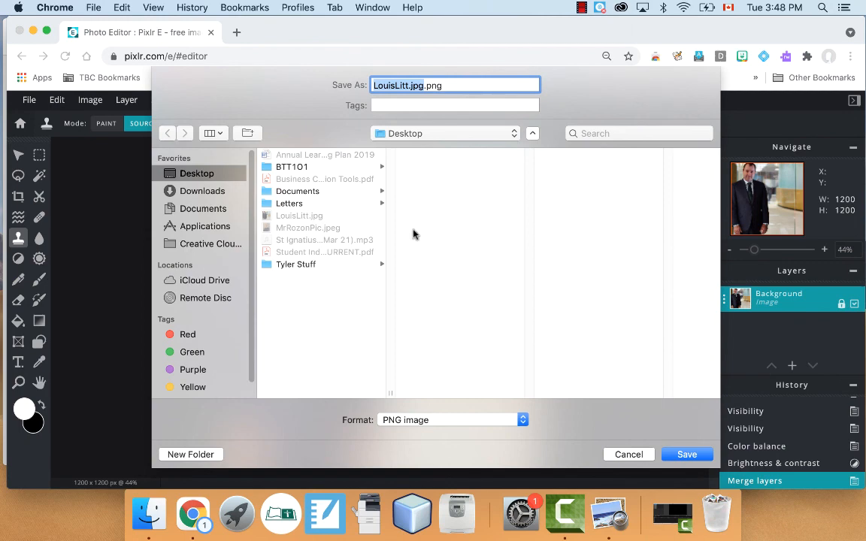
{"action": "type", "text": "LittRozon"}
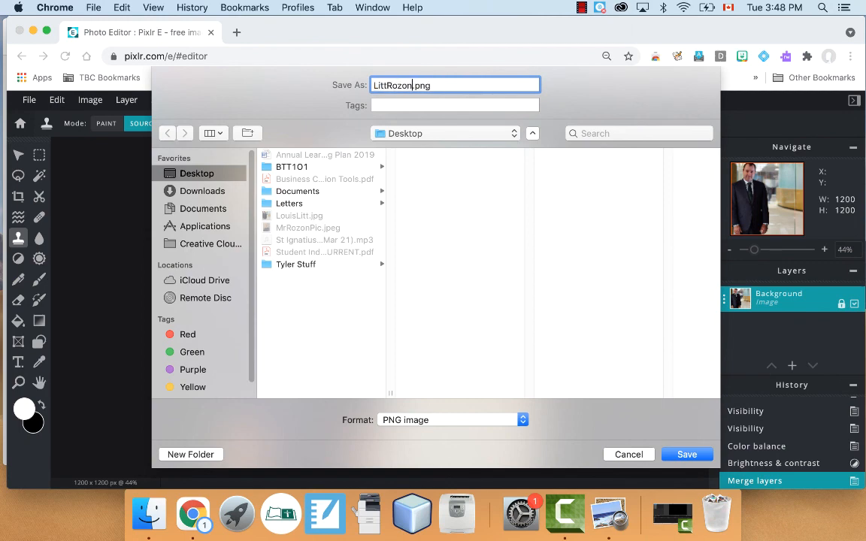
{"action": "key", "text": "Return"}
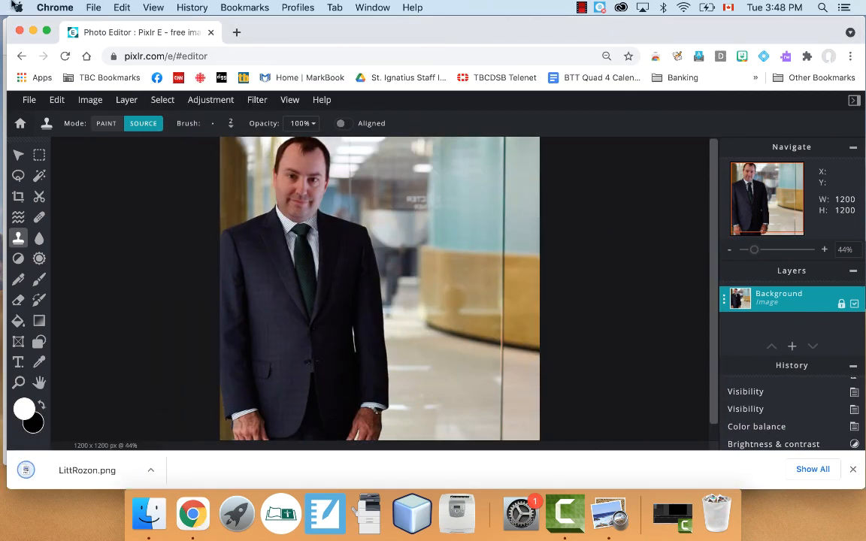
Clear the open windows away, view the exported LittRozon.png from the desktop in Preview, and return to Pixlr E in Chrome
{"action": "left_click", "coordinate": [33, 31]}
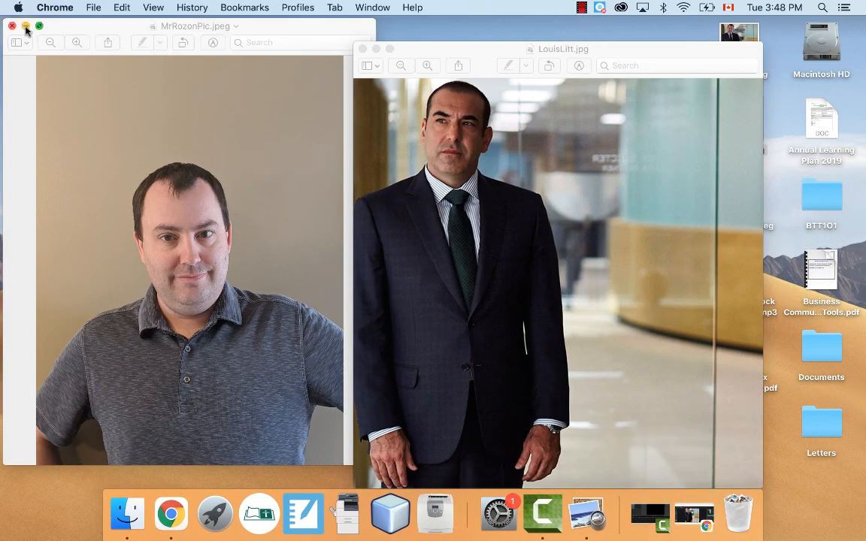
{"action": "left_click", "coordinate": [26, 28]}
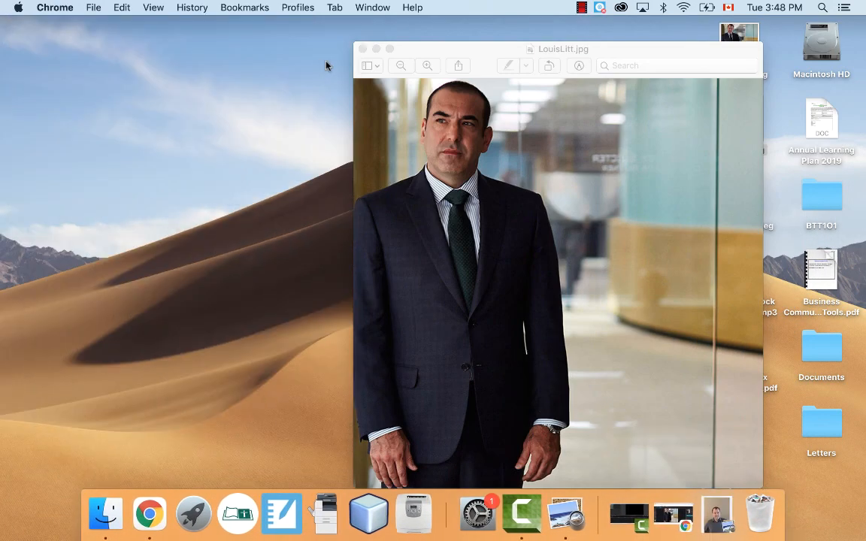
{"action": "left_click", "coordinate": [376, 48]}
{"action": "double_click", "coordinate": [739, 43]}
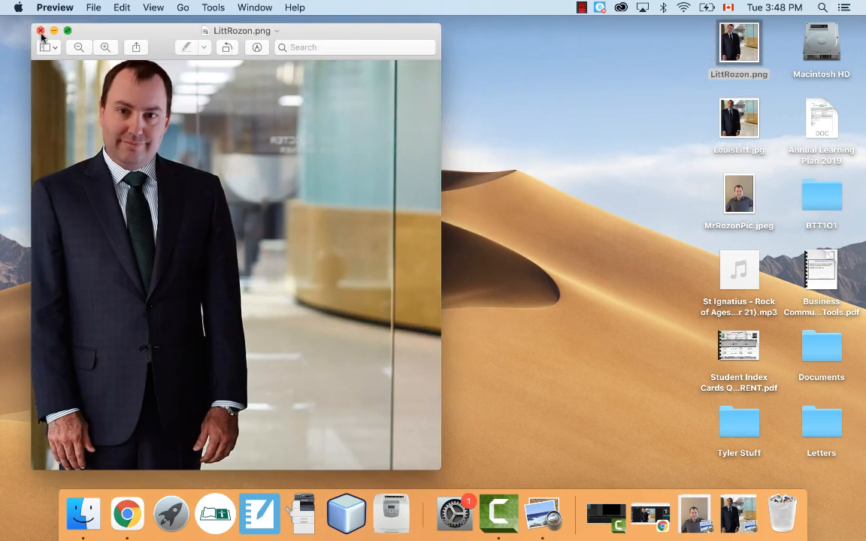
{"action": "left_click", "coordinate": [41, 31]}
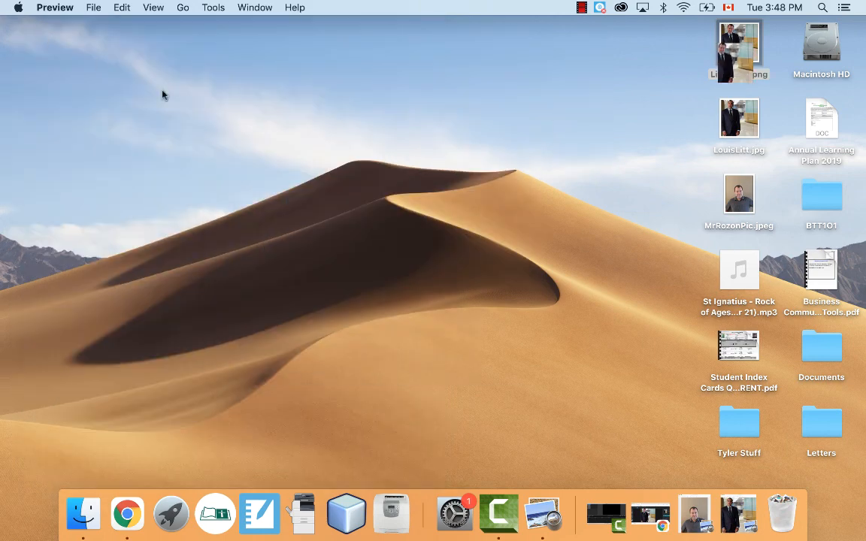
{"action": "left_click", "coordinate": [650, 514]}
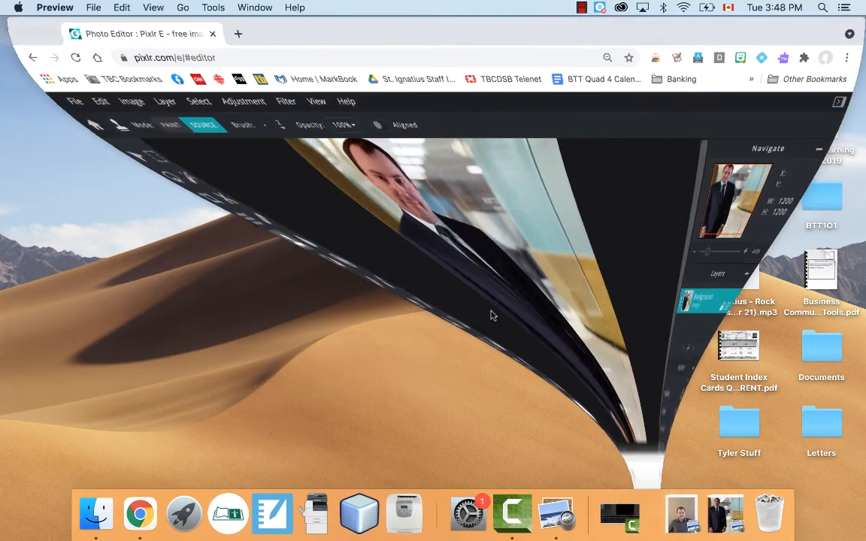